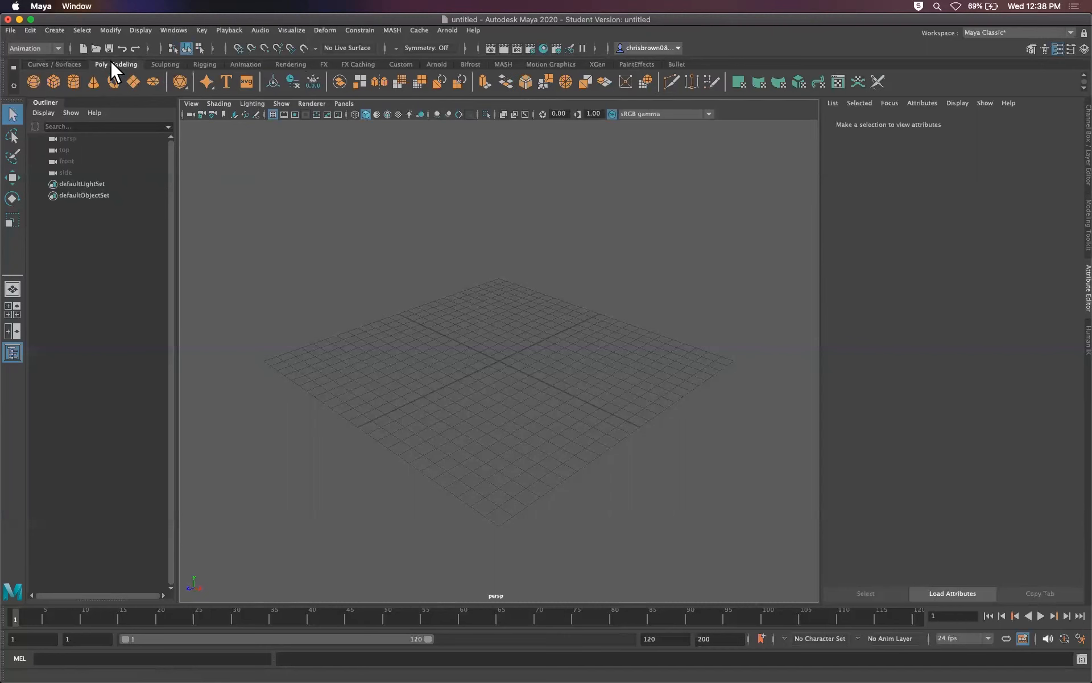
Create a 100 by 100 polygon plane with 10 width and 10 height divisions as the ground.
double_click(132, 81)
click(459, 209)
text(1001)
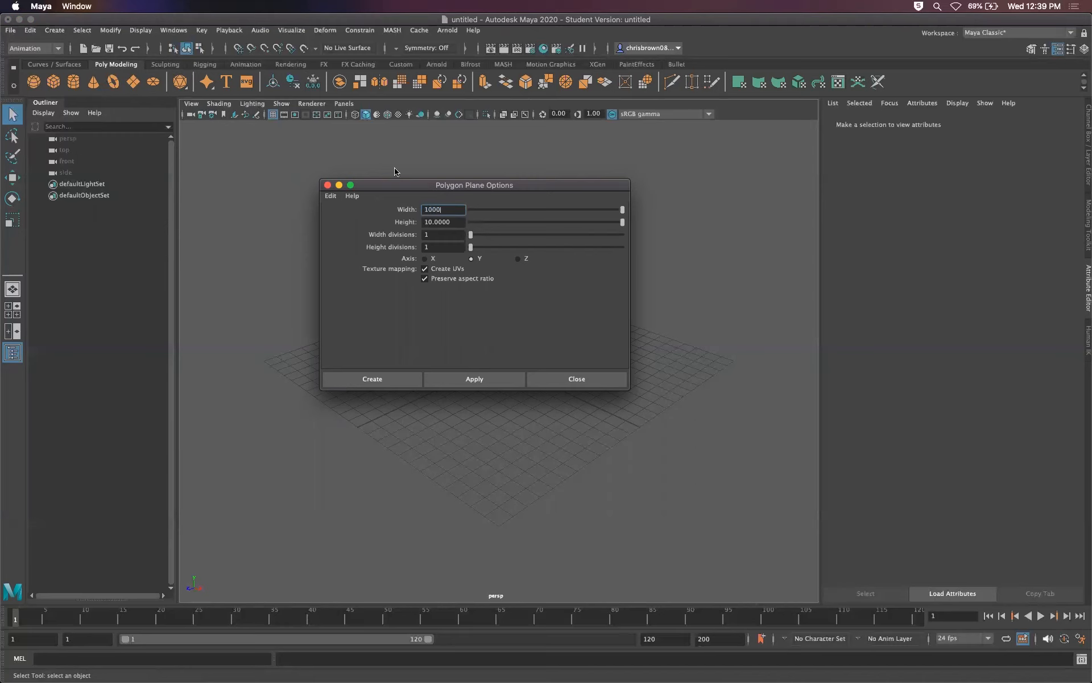
key(Tab)
text(1)
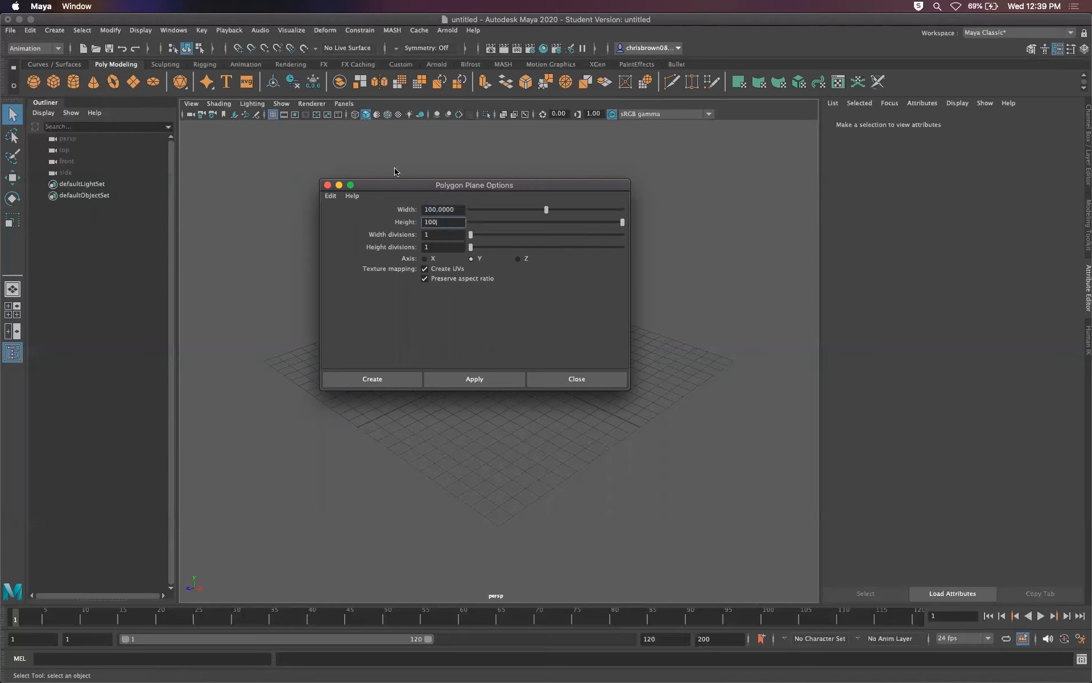
key(Tab)
text(10)
key(Tab)
text(10)
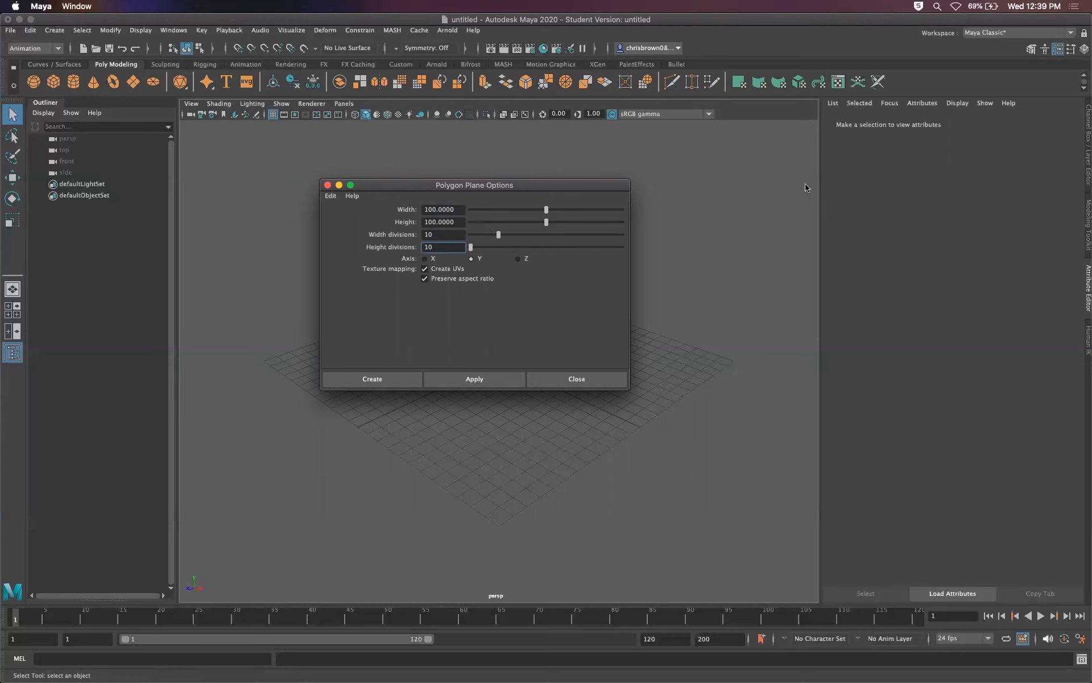
click(464, 377)
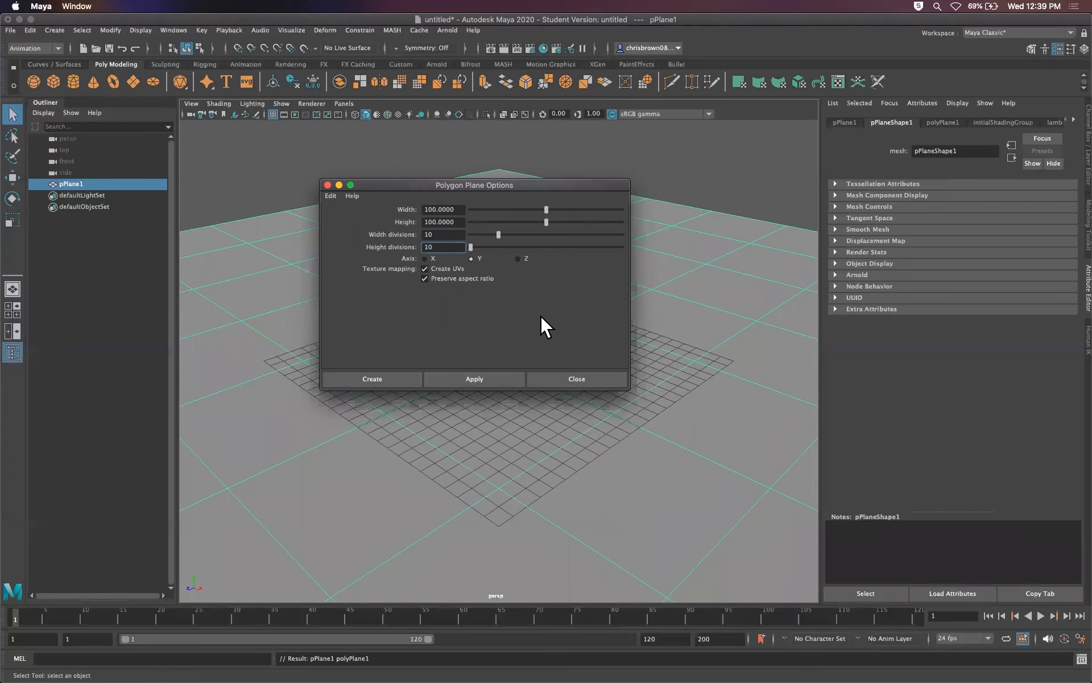
click(591, 379)
click(448, 30)
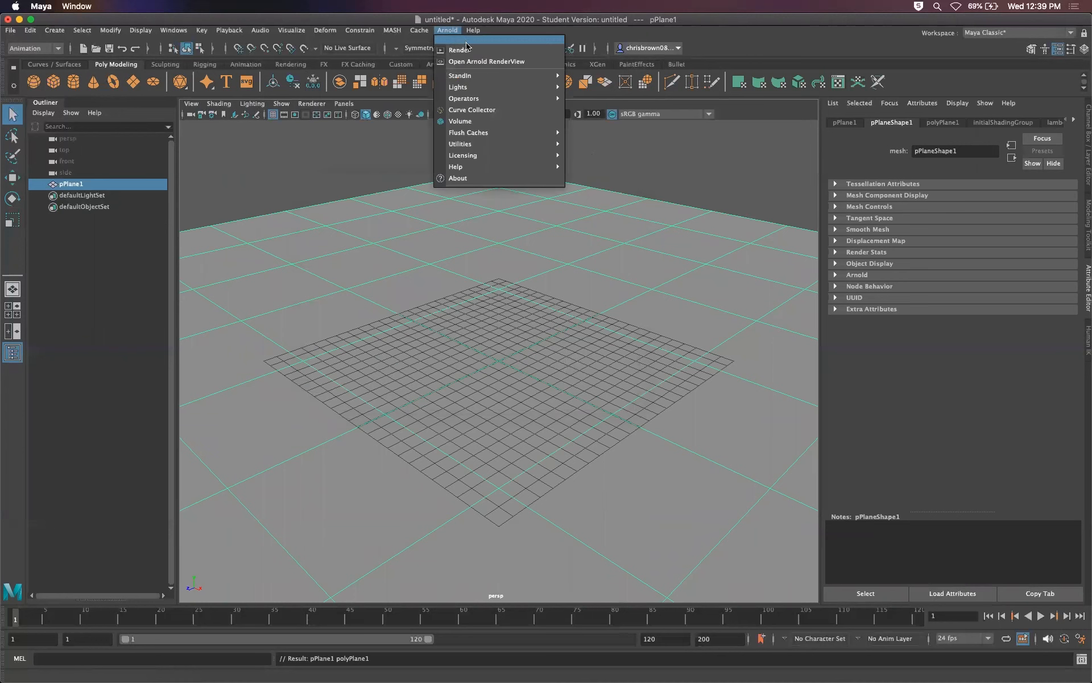
mouse_move(512, 87)
click(605, 143)
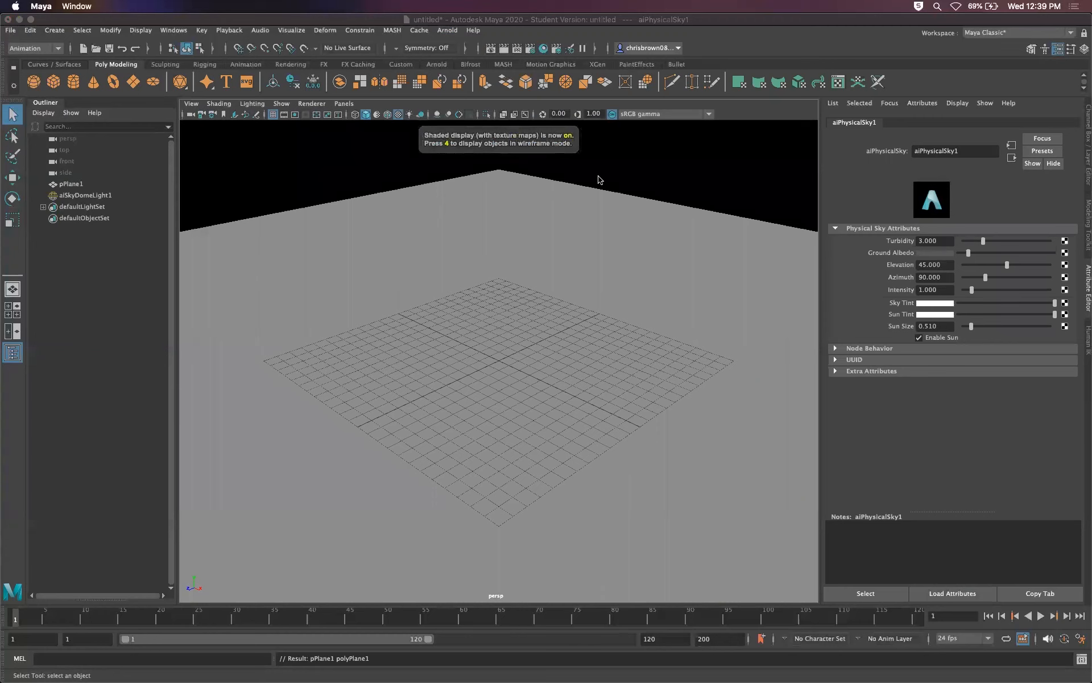
key(z)
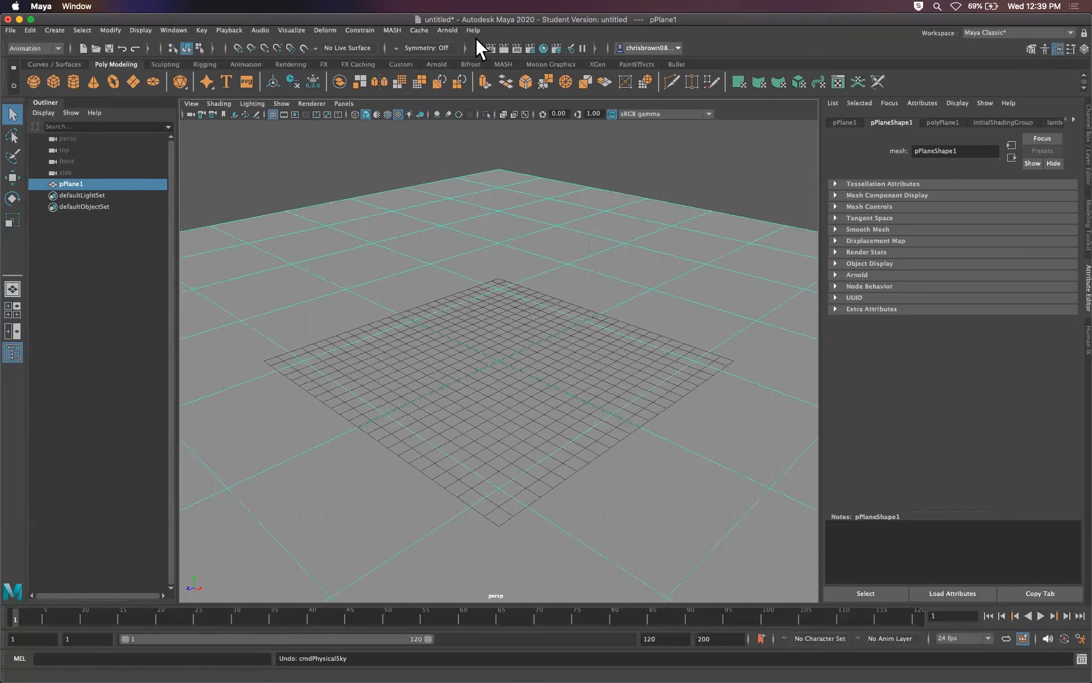
Add an Arnold skydome light and display the viewport using all lights.
click(447, 30)
mouse_move(491, 86)
click(595, 99)
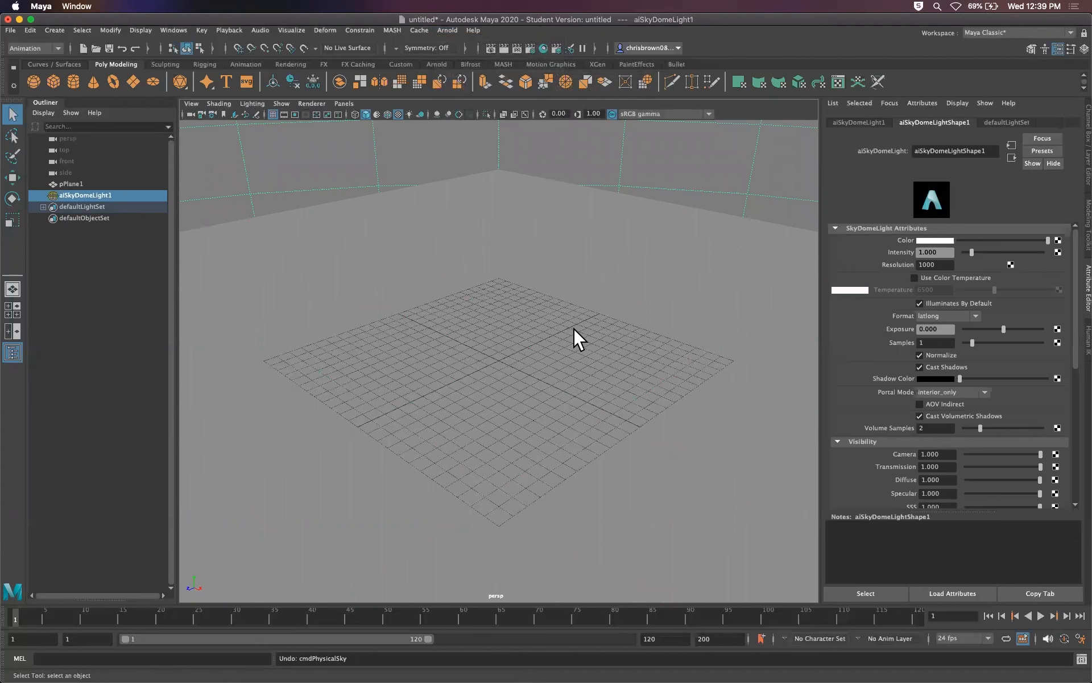
key(7)
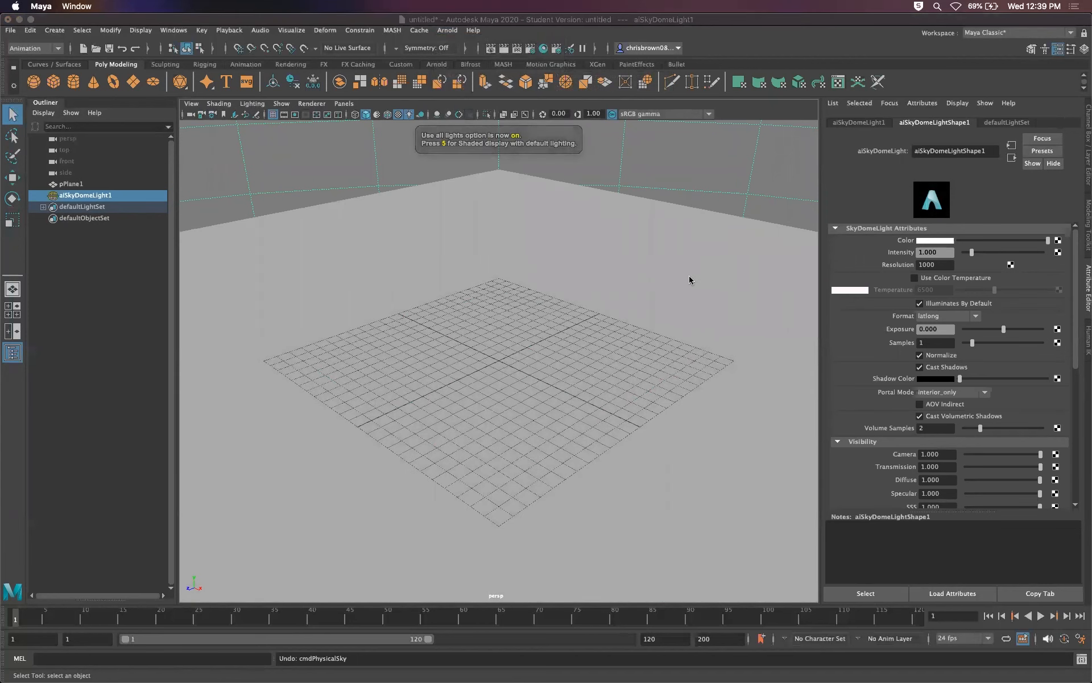
alt+drag(655, 264, 717, 286)
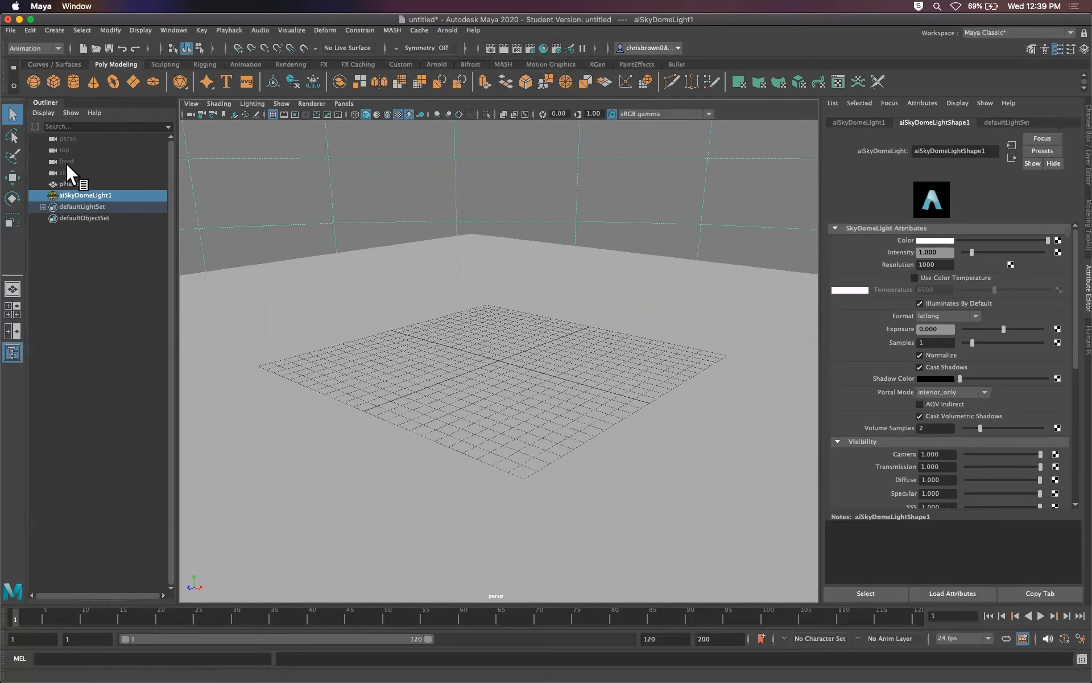
Create two smaller polygon planes with a width of 10 and 1 width division.
click(129, 81)
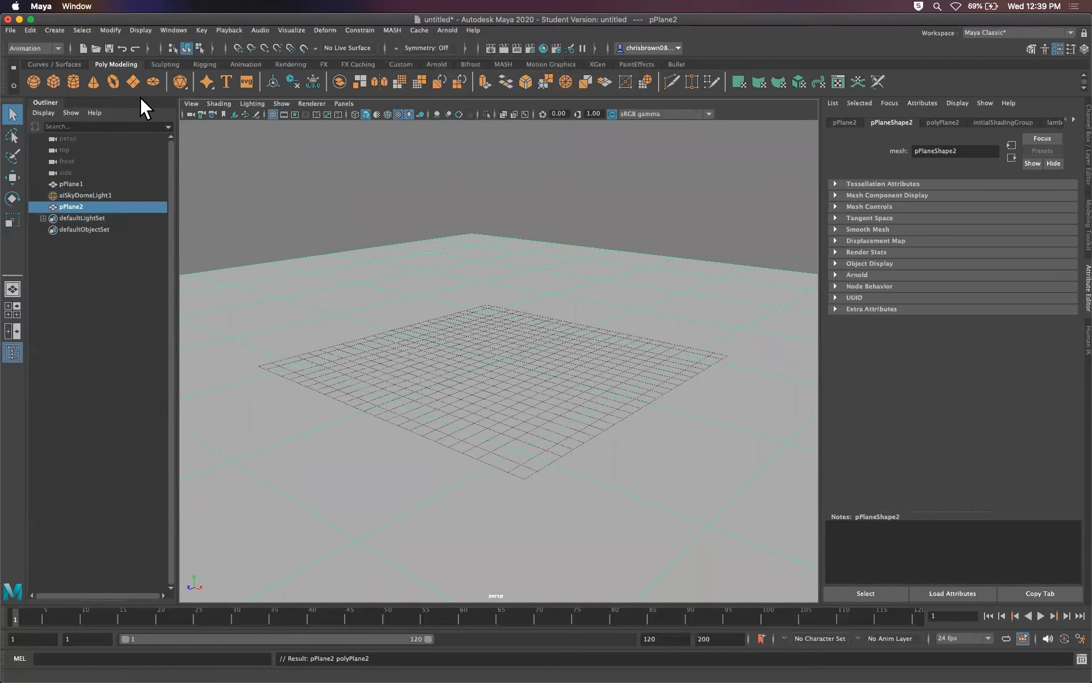
key(ctrl+z)
double_click(129, 80)
double_click(448, 209)
text(10)
key(Tab)
key(Tab)
text(1)
drag(436, 249, 397, 240)
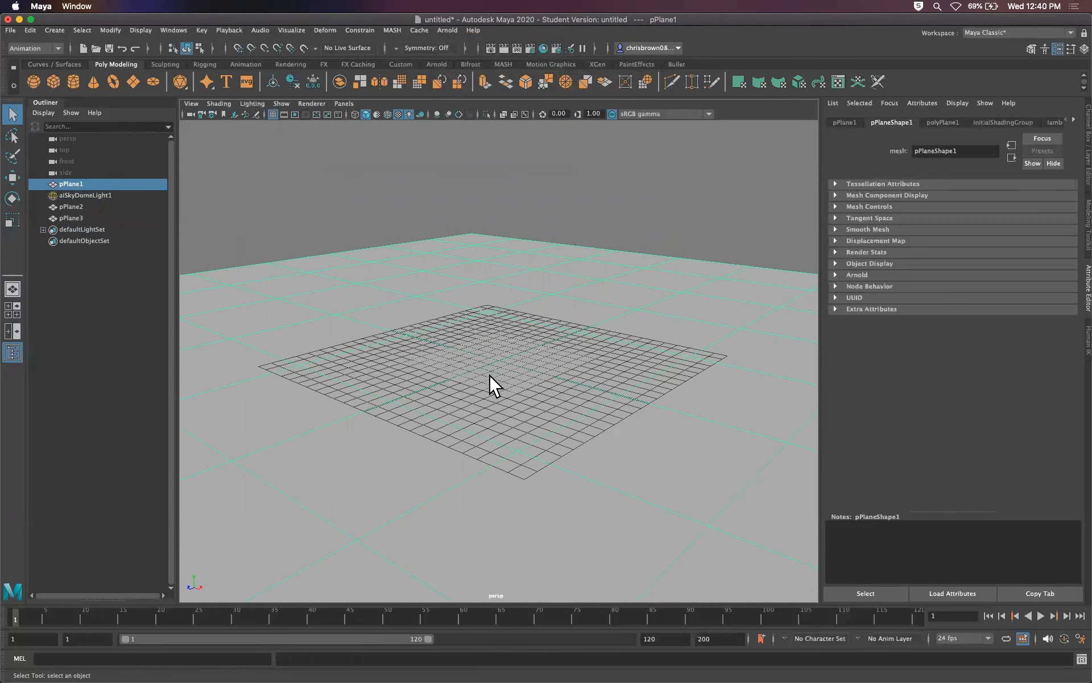
Raise one small plane about 6 cm above the ground and the other small plane well above it.
click(75, 207)
click(13, 176)
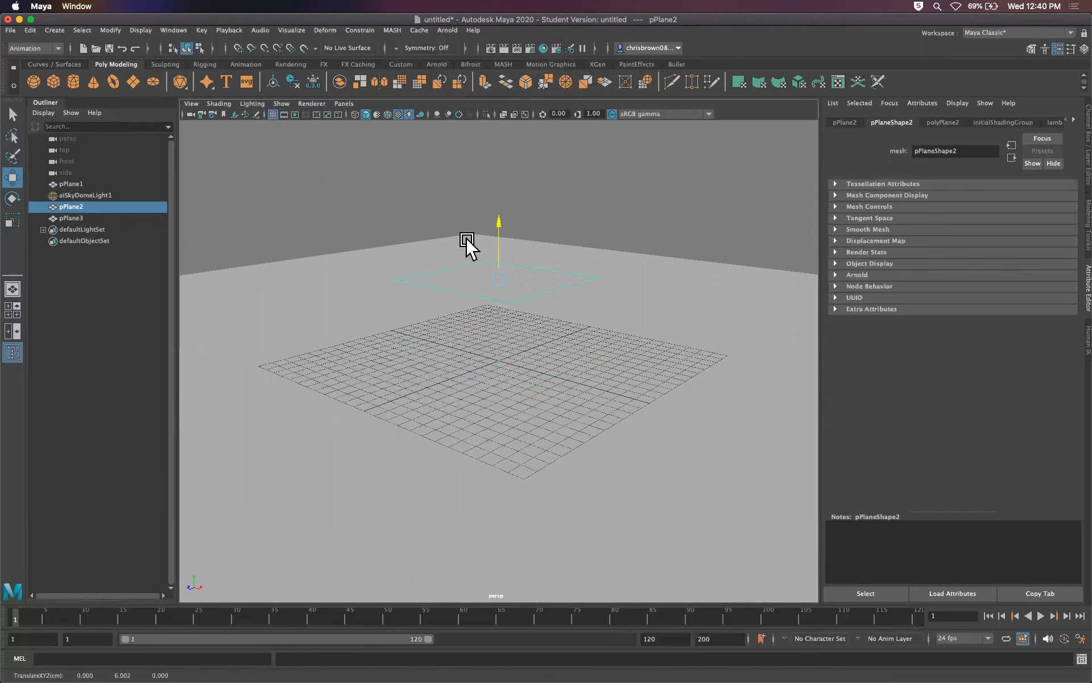
click(74, 217)
drag(496, 315, 499, 136)
alt+drag(523, 242, 561, 278)
click(541, 275)
click(544, 214)
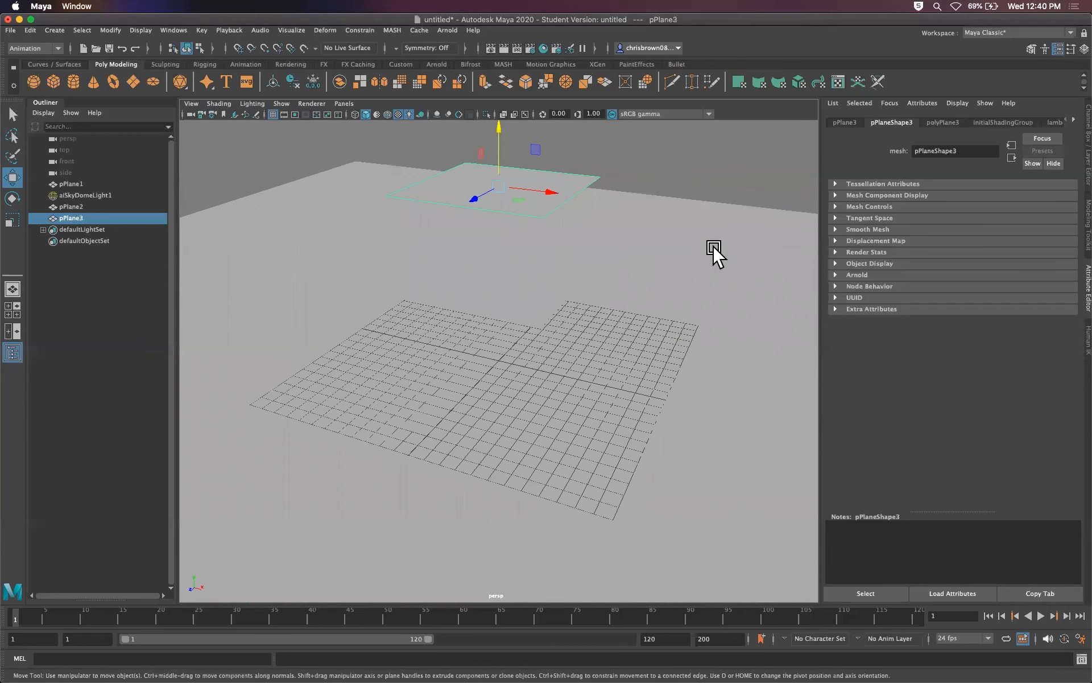
Assign a new Arnold aiStandardSurface material to the large ground plane.
click(607, 177)
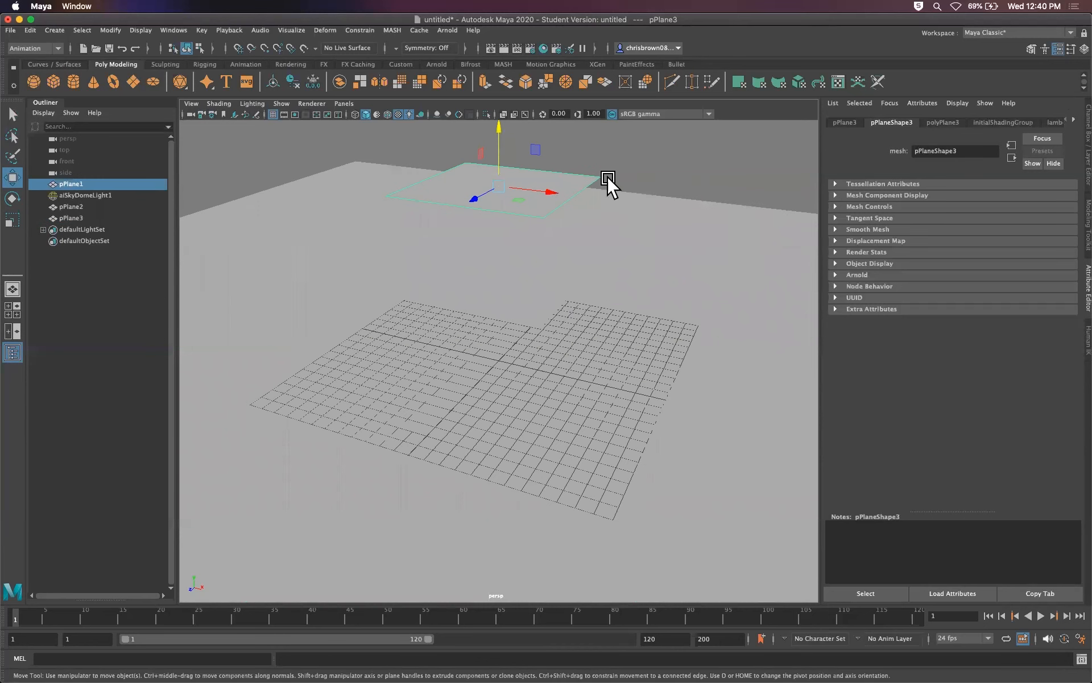
click(12, 113)
right_drag(717, 319, 739, 610)
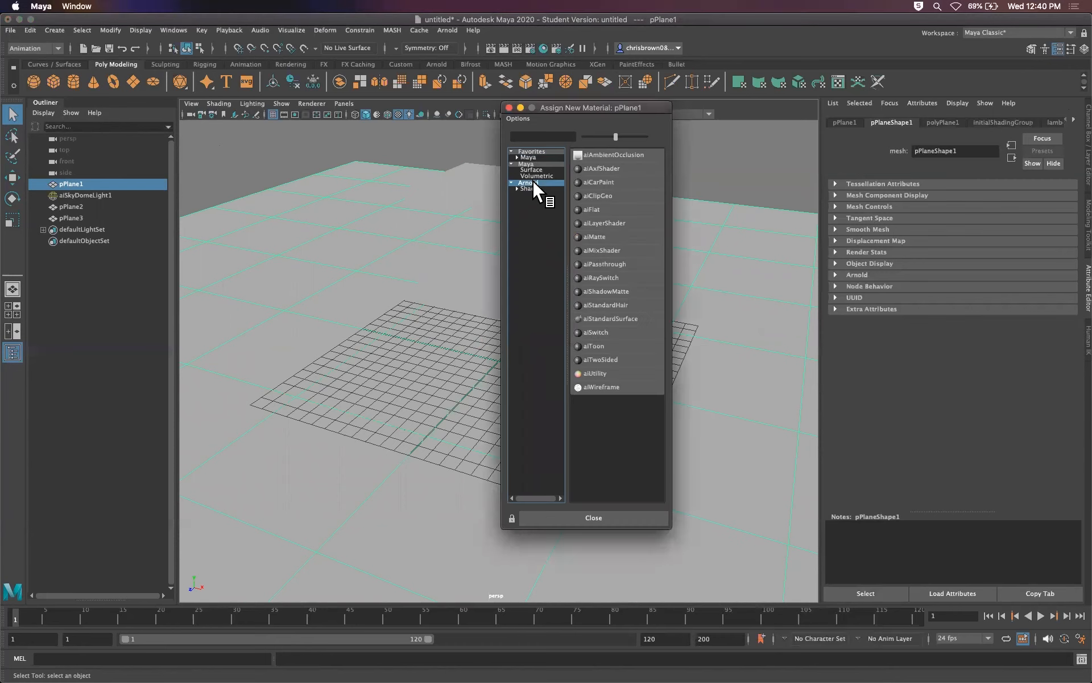
click(612, 319)
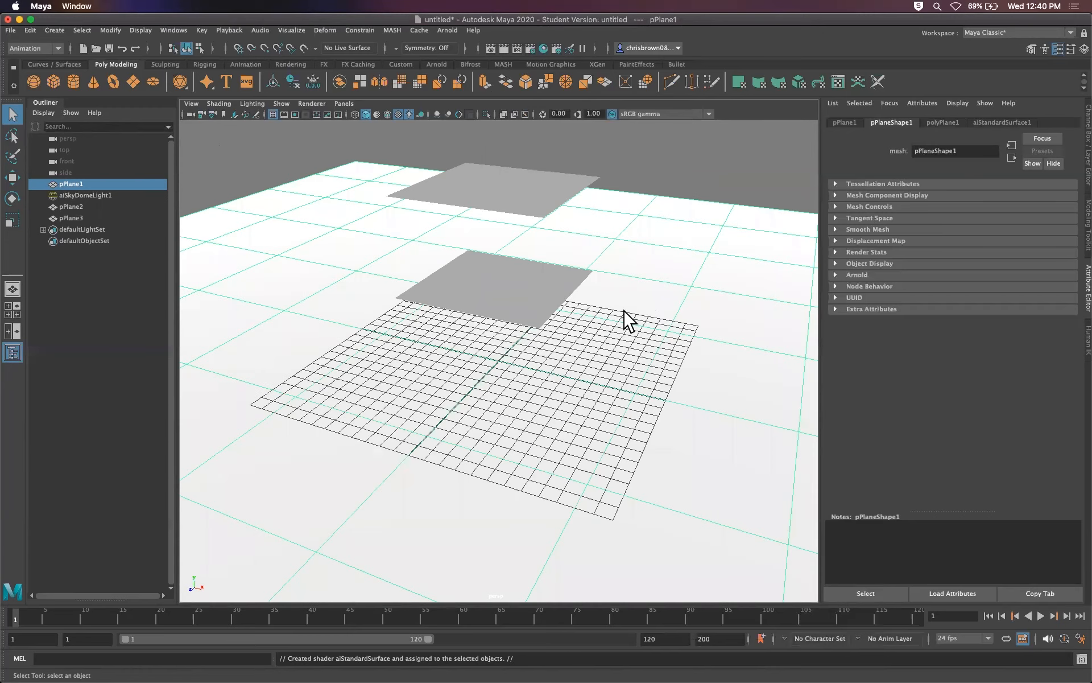
Duplicate the upper small plane and move the copy to about 18.2 cm in Y and about -4.7 cm in X.
mouse_move(671, 347)
alt+mouse_down()
mouse_move(597, 353)
mouse_move(616, 360)
mouse_move(654, 326)
mouse_move(654, 350)
alt+mouse_up()
click(609, 264)
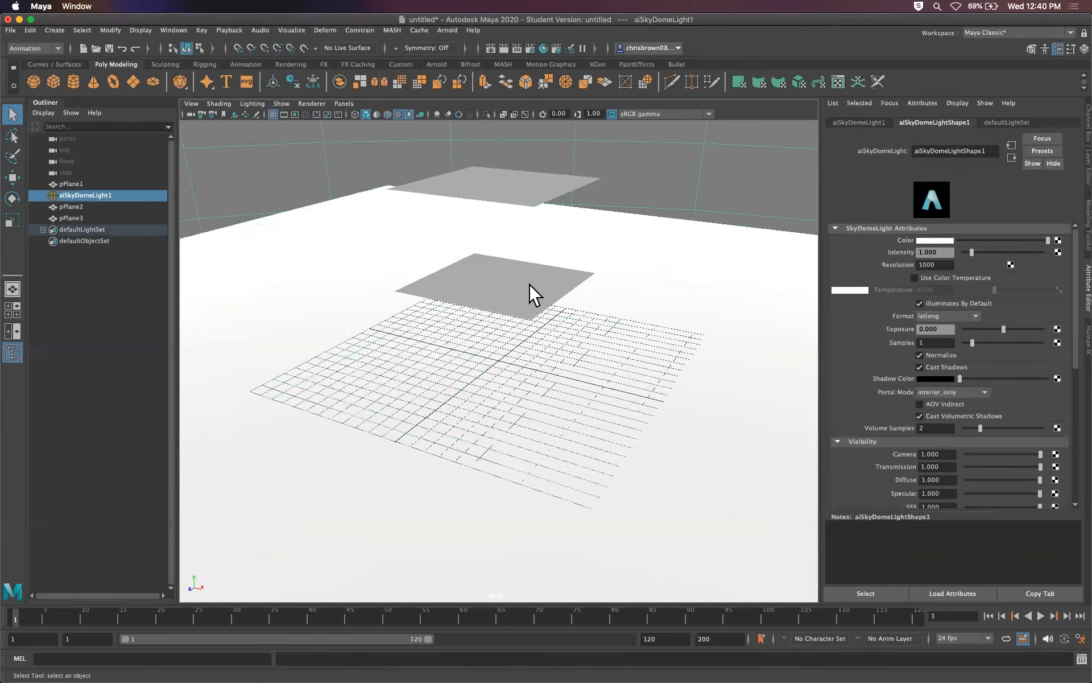
click(531, 302)
click(538, 200)
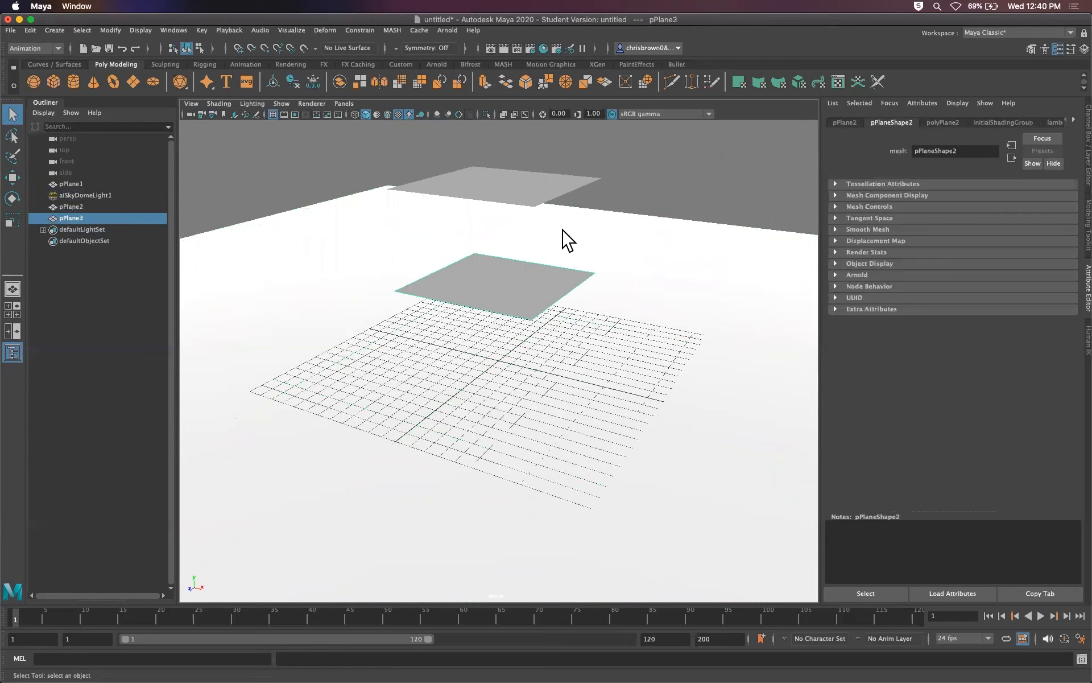
alt+right_drag(604, 264, 529, 219)
alt+middle_drag(569, 228, 575, 305)
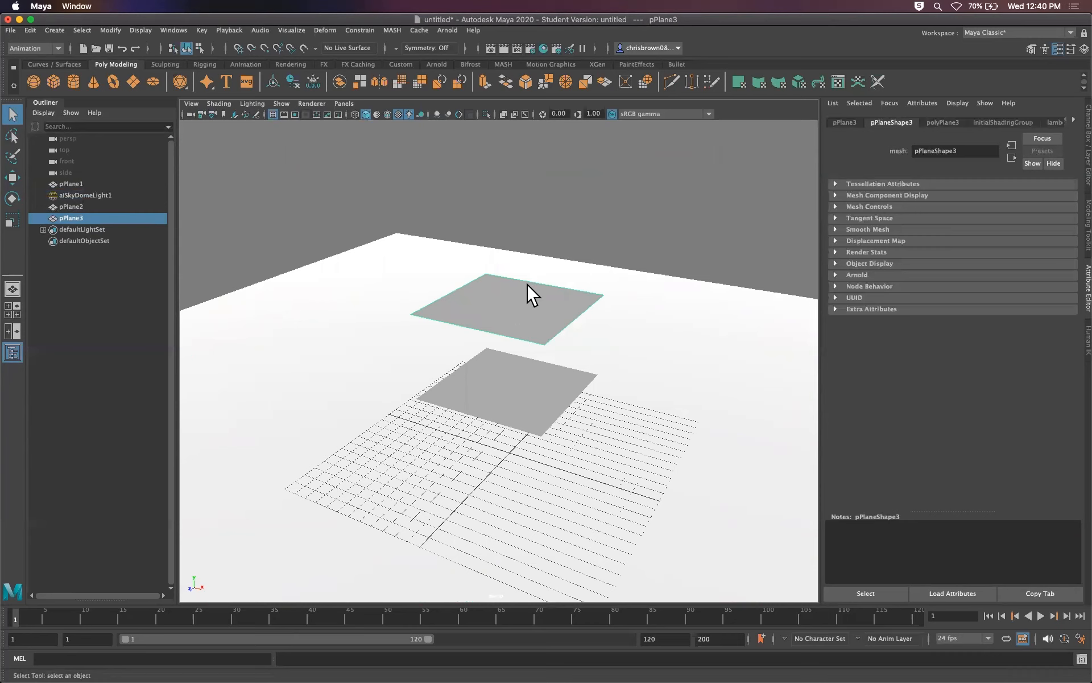
key(ctrl+d)
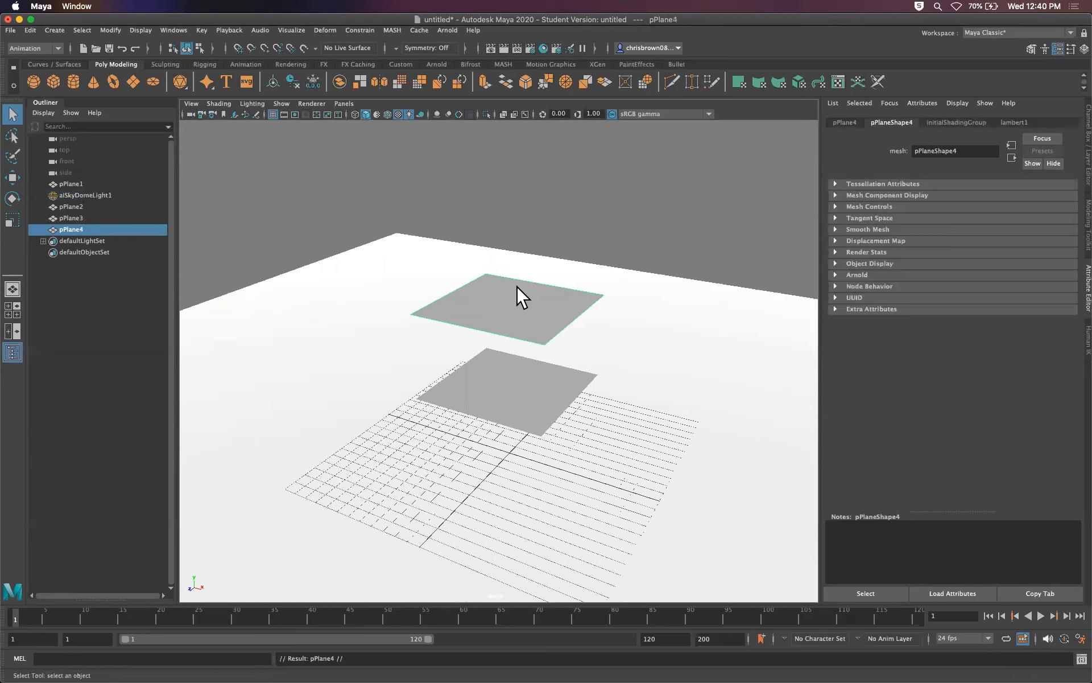
click(12, 177)
drag(482, 271, 506, 190)
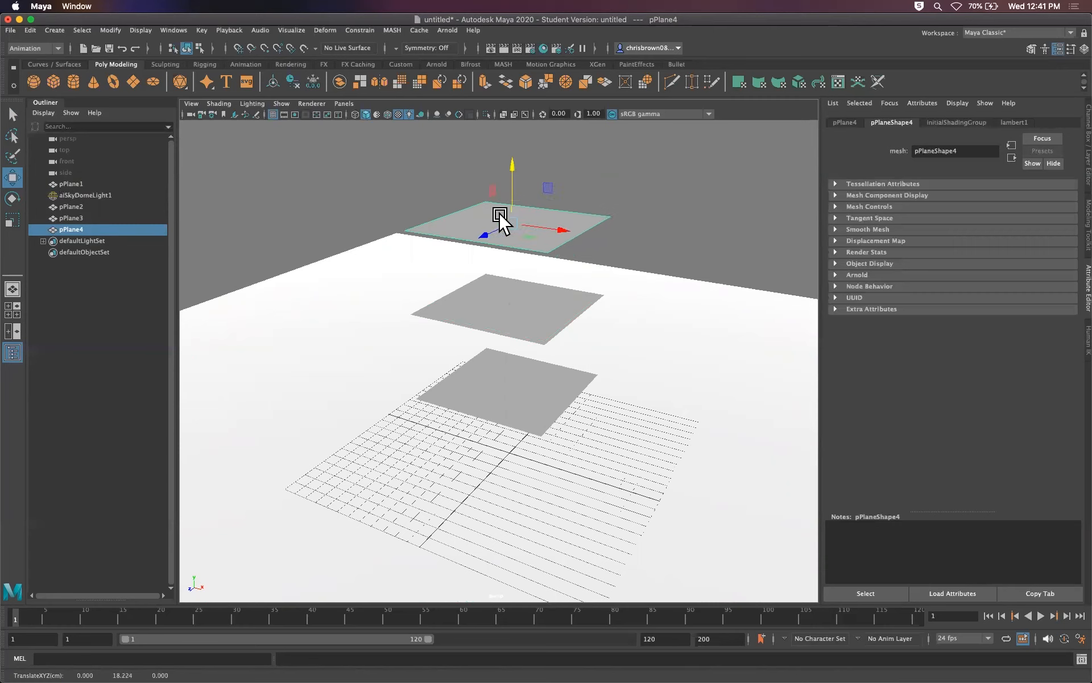
drag(546, 231, 480, 218)
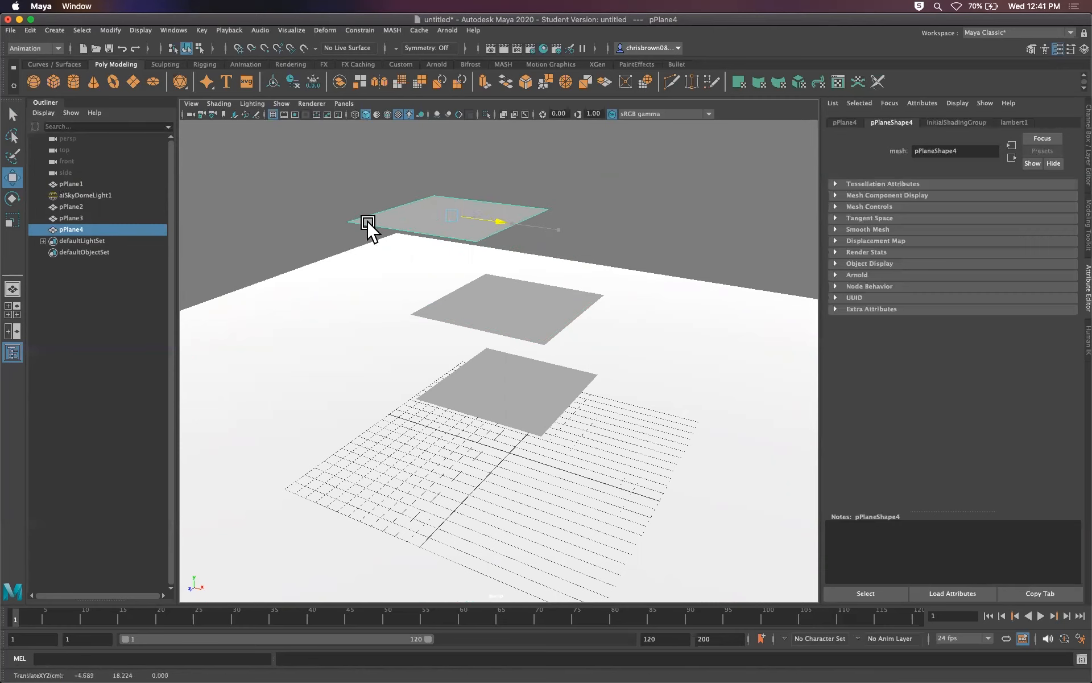
Tilt the top plane down toward positive X and the middle plane in the opposite direction.
click(12, 198)
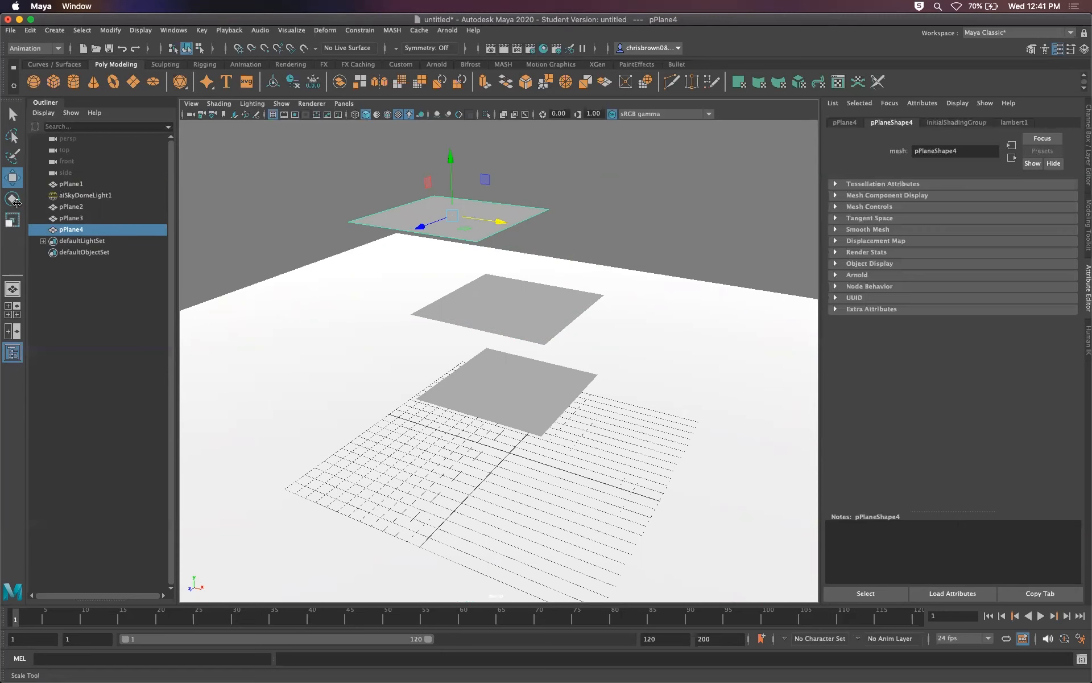
click(530, 309)
drag(539, 270, 575, 232)
alt+drag(498, 309, 539, 285)
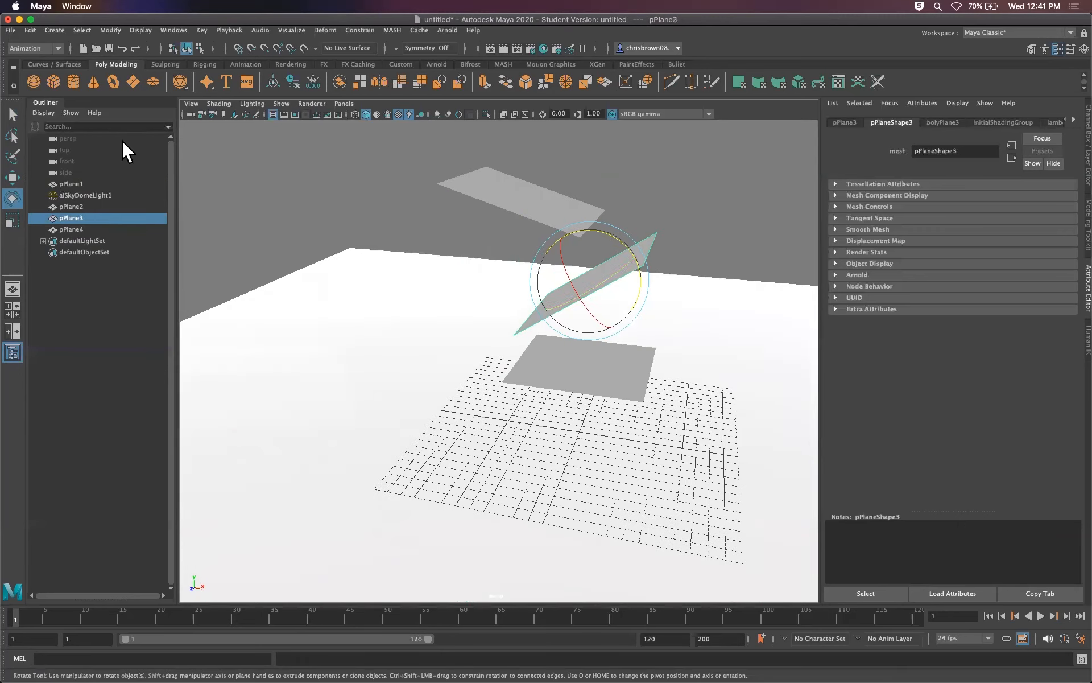
Shift the middle plane toward positive X and the lowest small plane to about -4.5 cm in X.
click(11, 175)
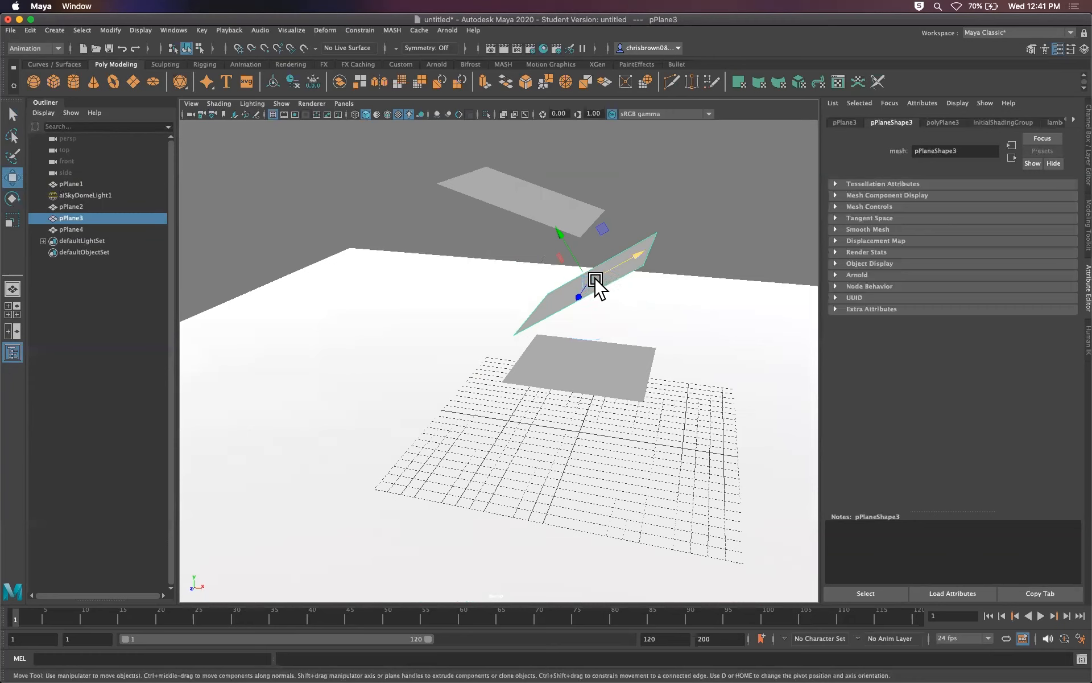
drag(608, 275, 682, 279)
click(634, 362)
drag(637, 346, 558, 355)
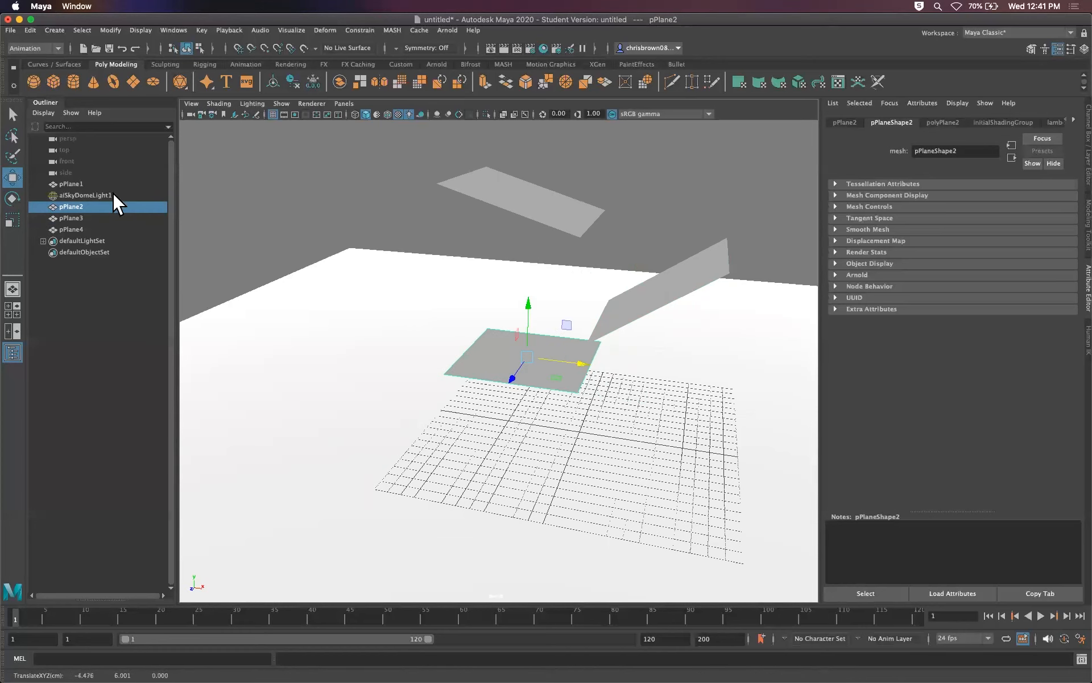
Tilt the lowest small plane down toward positive X, matching the top plane's slope direction.
click(12, 196)
alt+drag(634, 305, 553, 285)
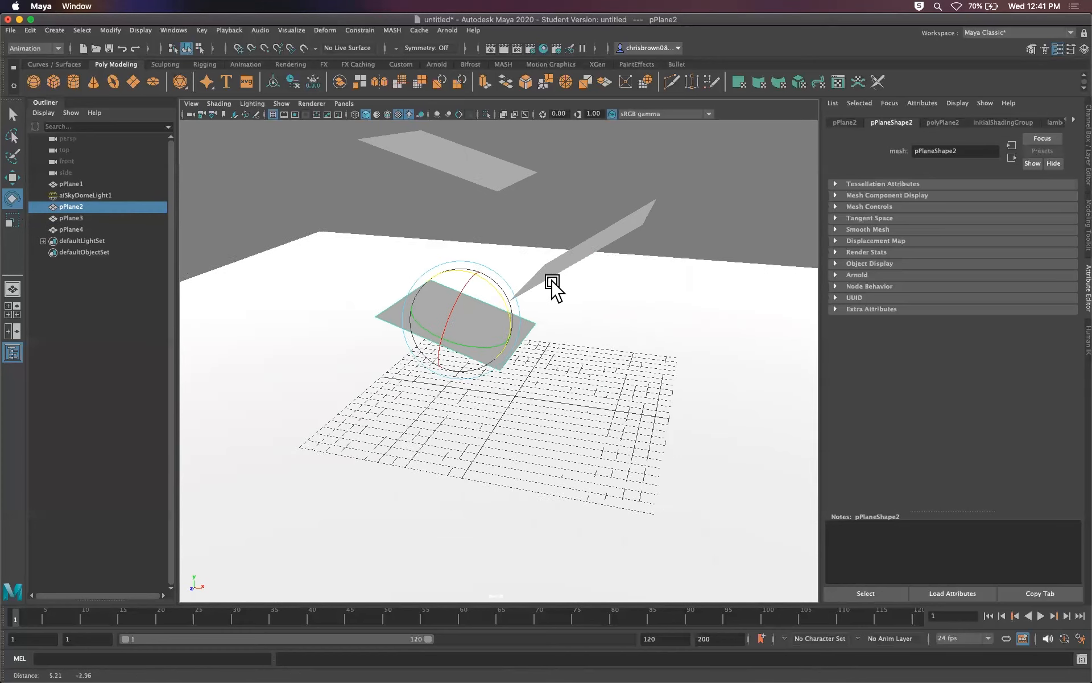
alt+middle_drag(553, 284, 517, 333)
alt+middle_drag(606, 296, 614, 291)
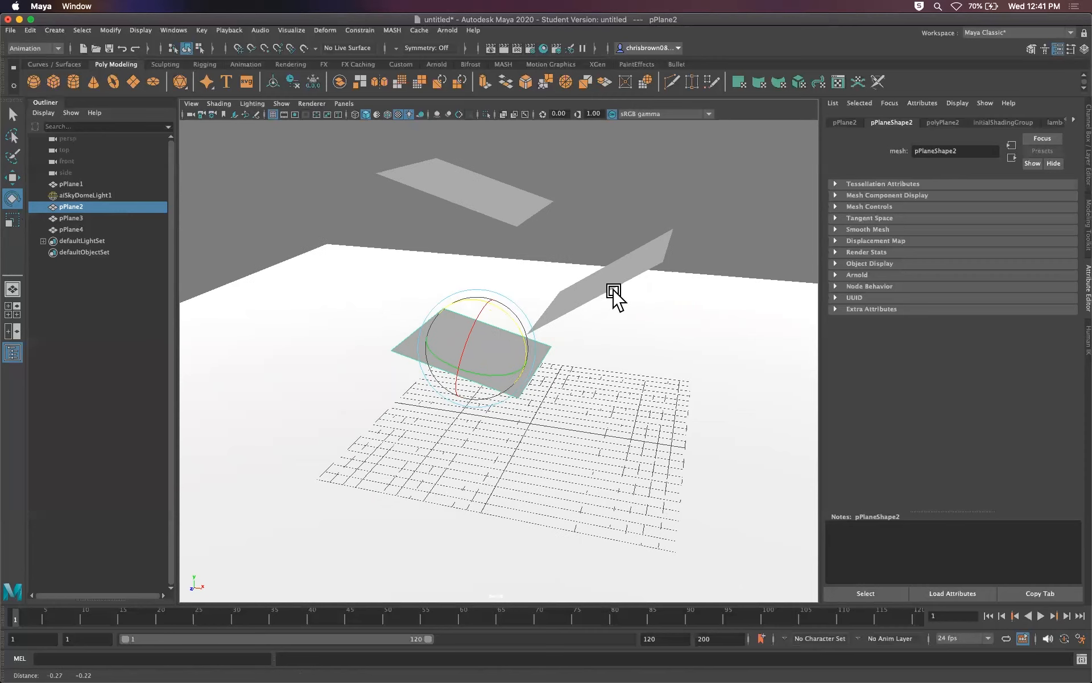
alt+middle_drag(546, 241, 519, 244)
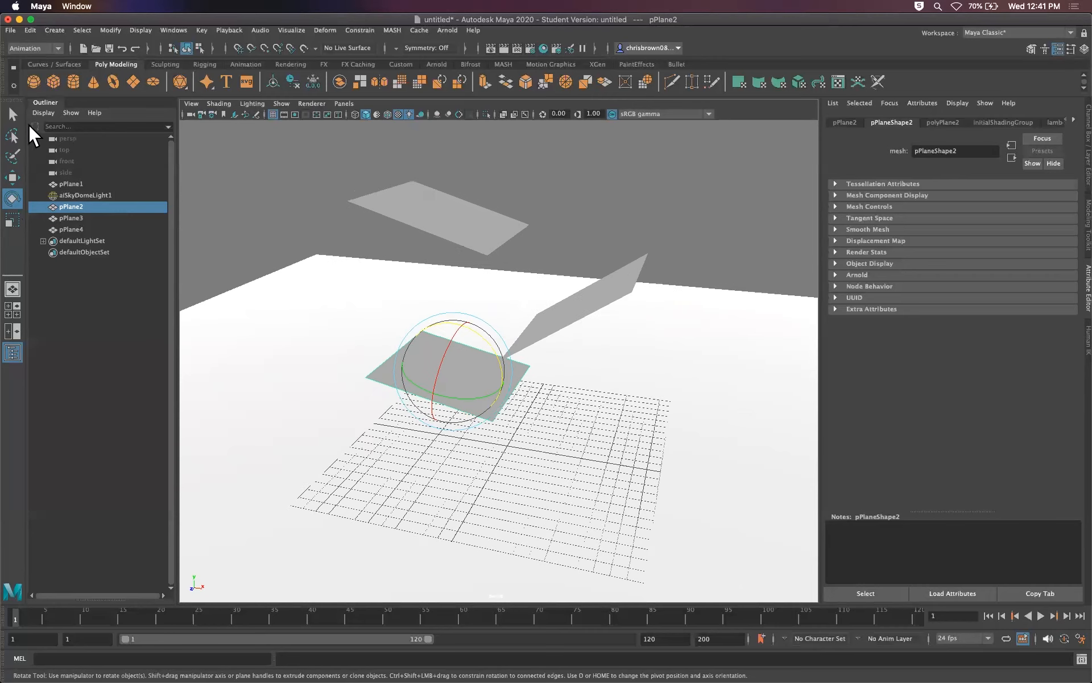
Create a polygon sphere and position it above the top tilted plane.
click(33, 81)
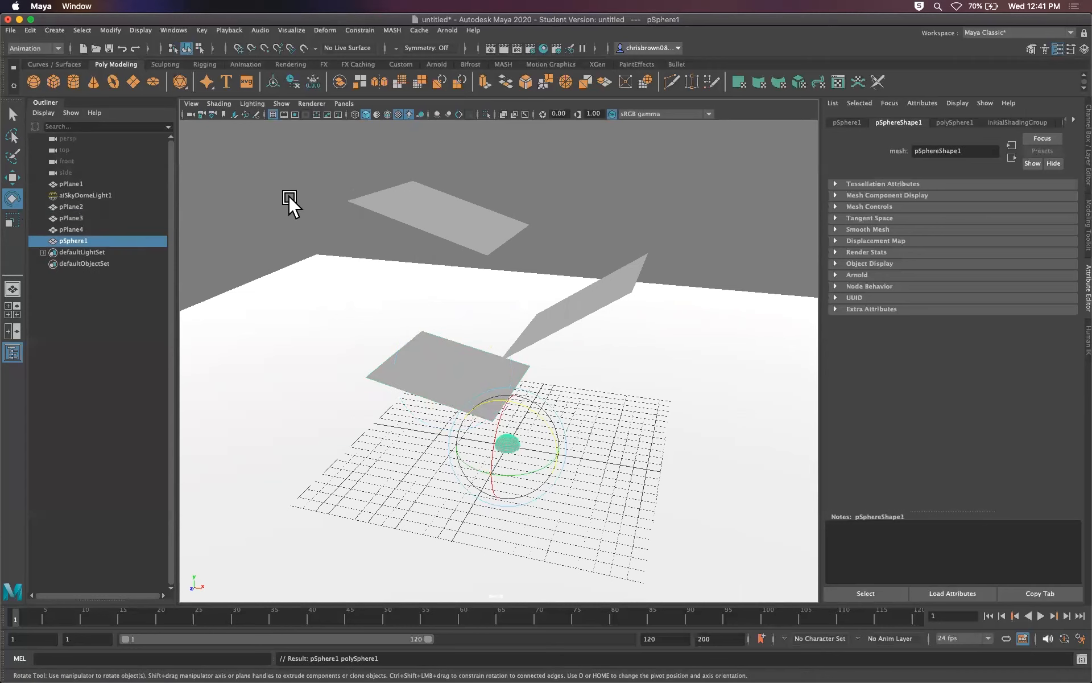
click(13, 178)
drag(507, 393, 518, 141)
alt+drag(630, 209, 603, 257)
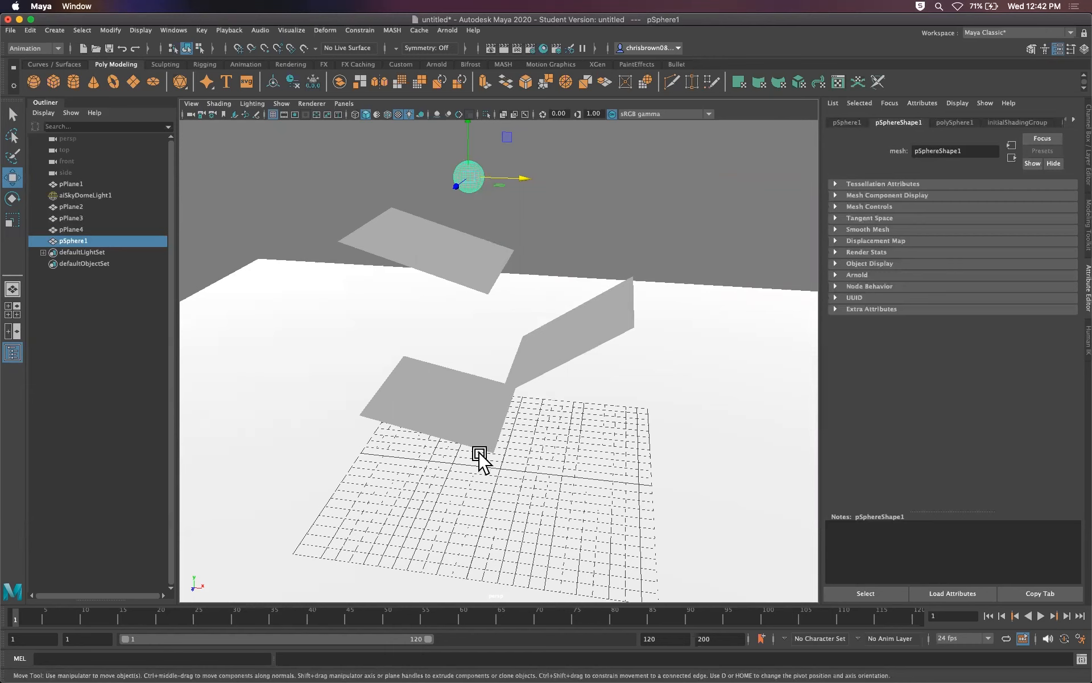
alt+drag(507, 425, 582, 377)
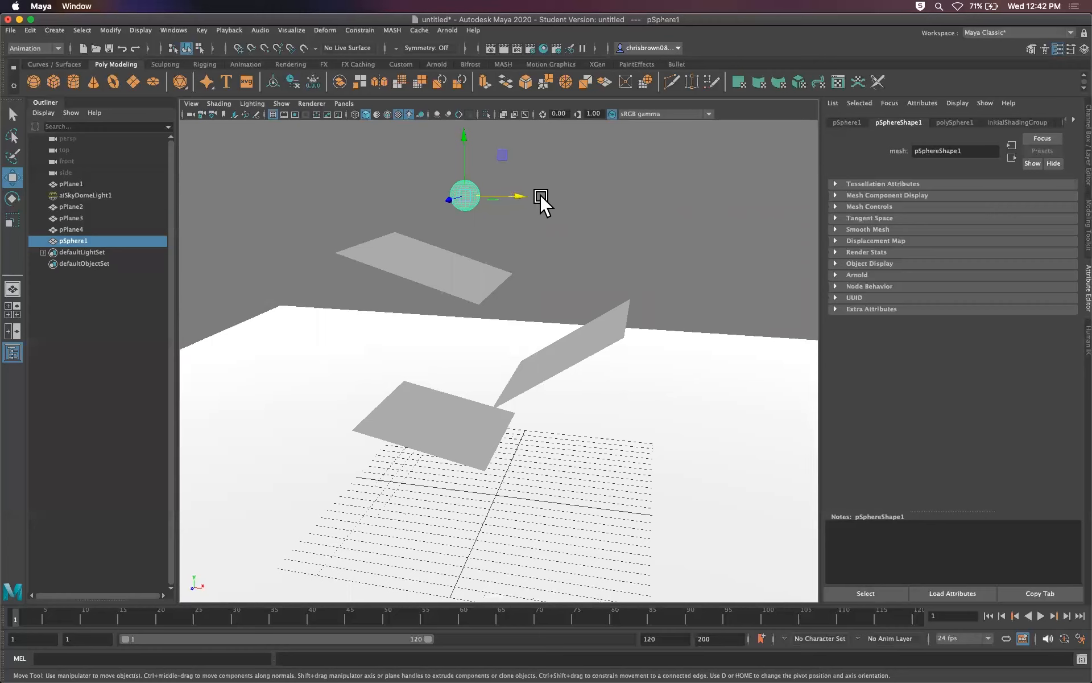
drag(462, 152, 457, 124)
alt+drag(552, 266, 531, 277)
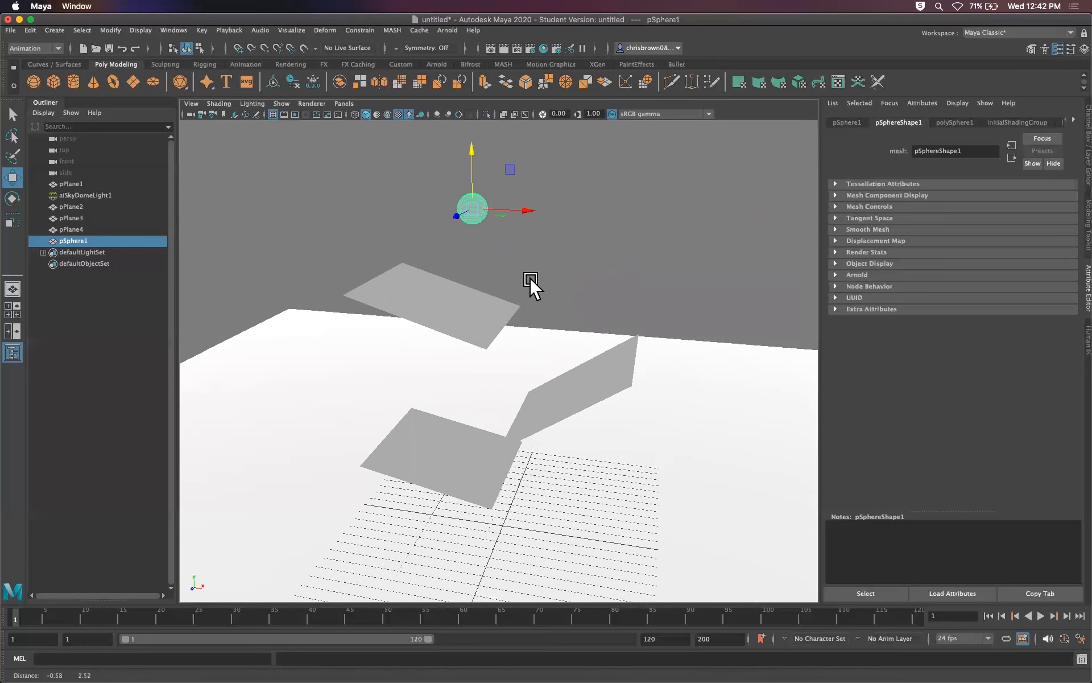
click(12, 115)
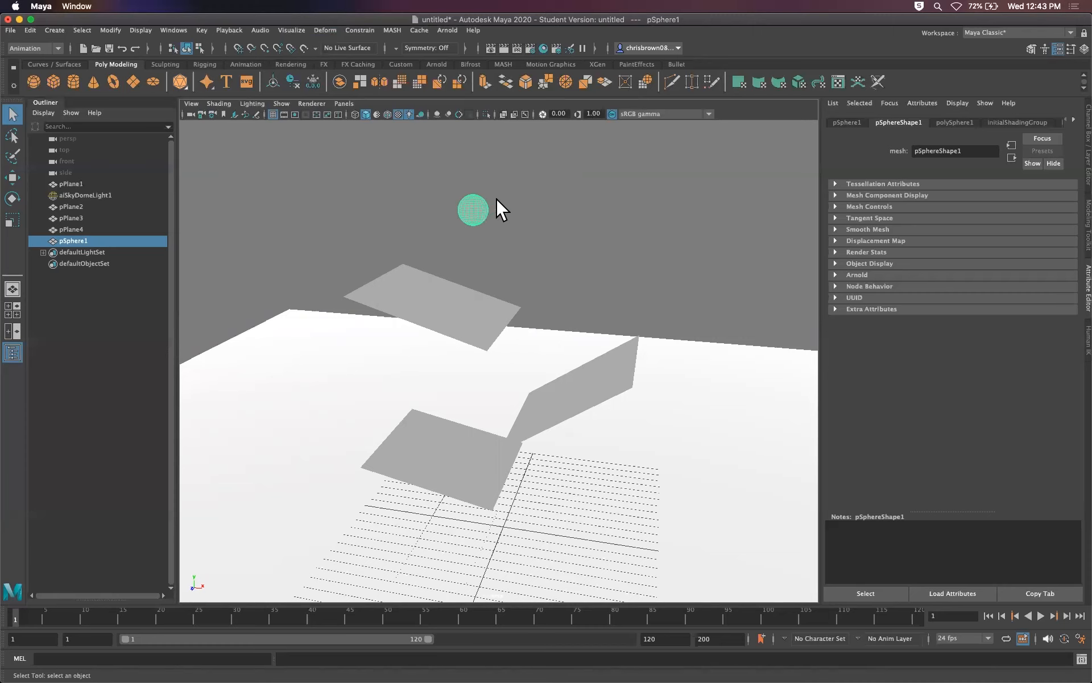
Switch from the Animation menu set to the FX menu set.
click(57, 49)
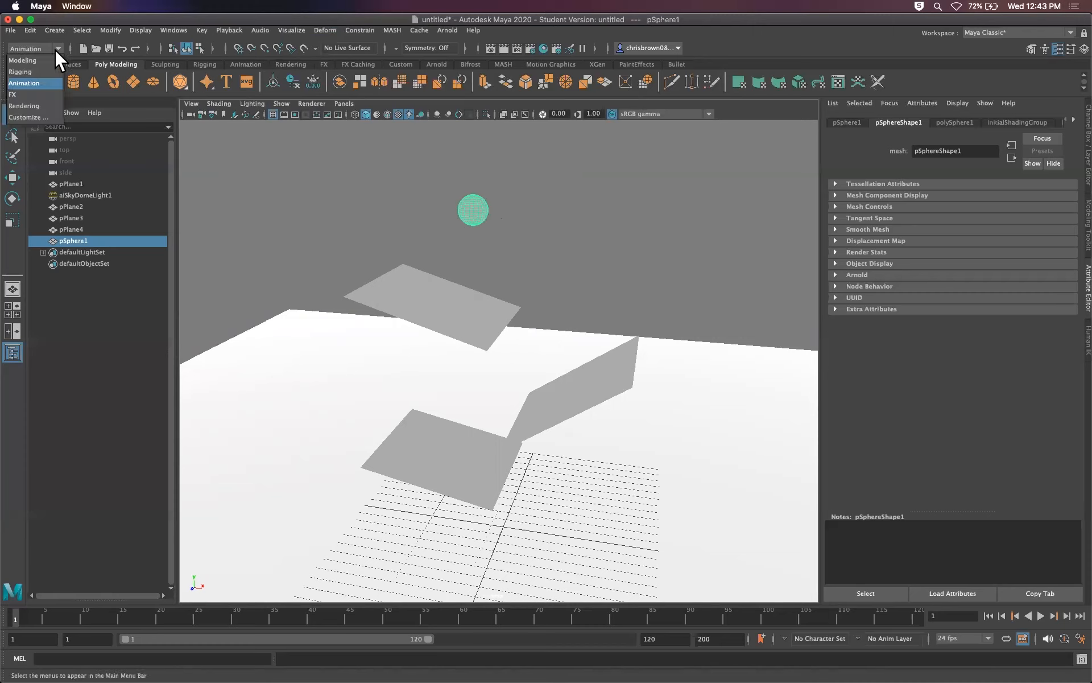
click(43, 95)
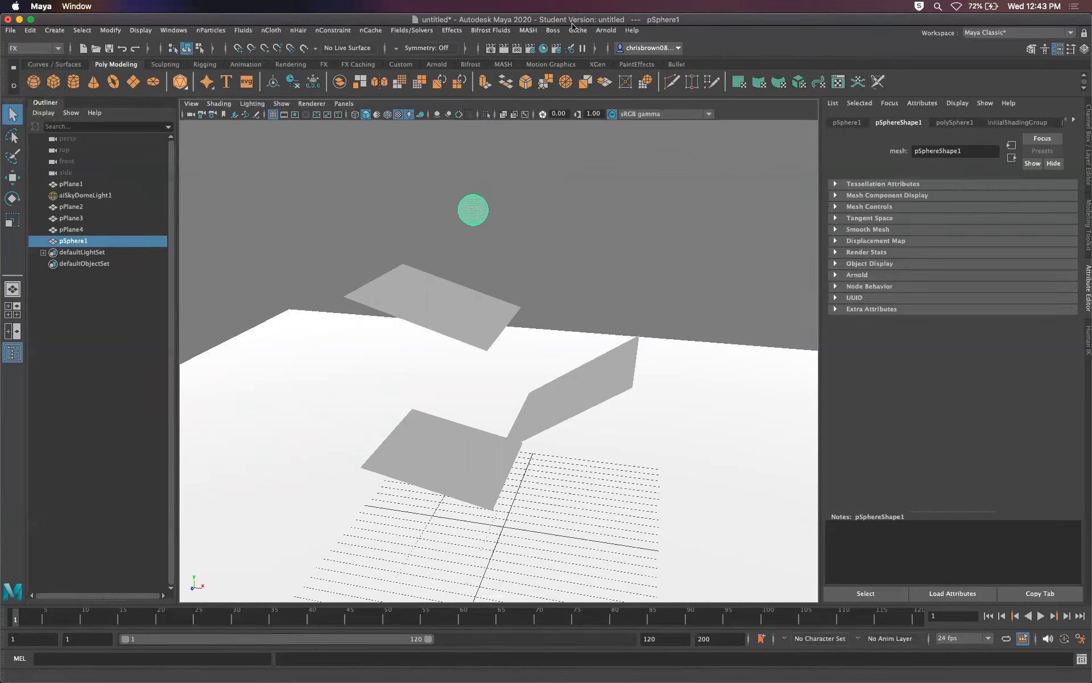
click(214, 30)
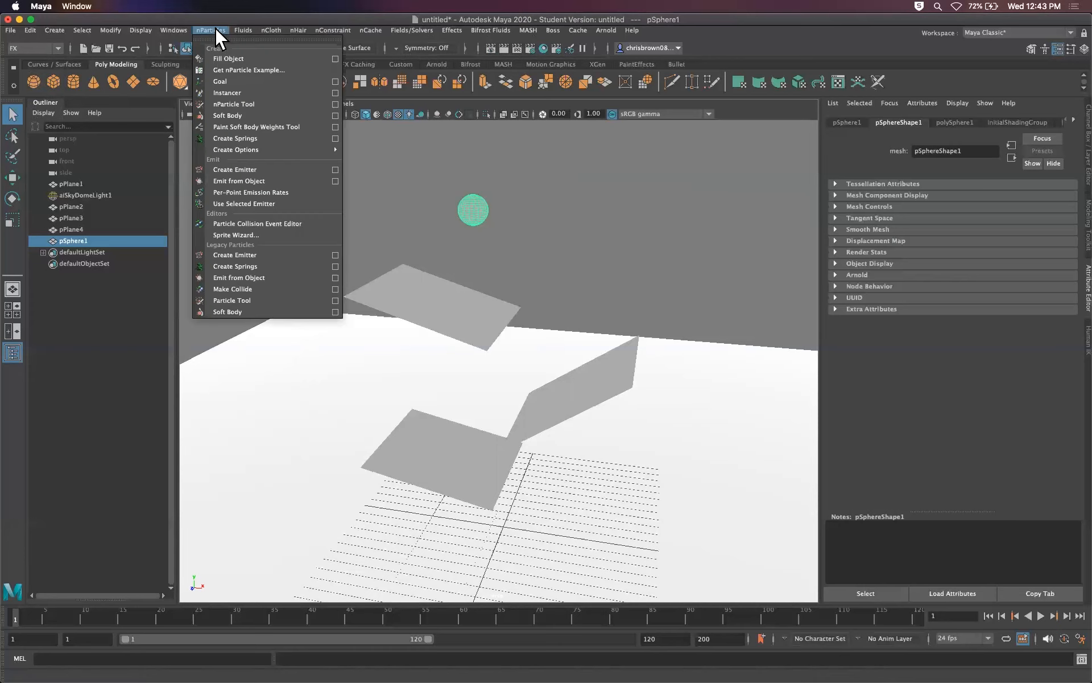
click(241, 30)
click(268, 28)
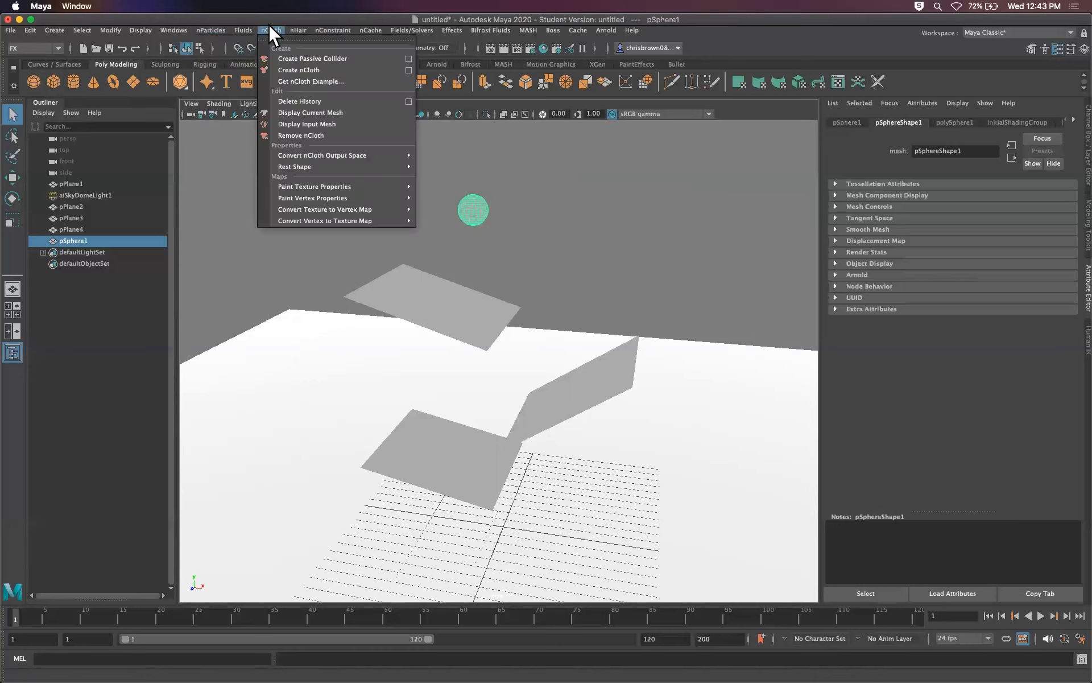
click(264, 27)
click(279, 26)
click(279, 27)
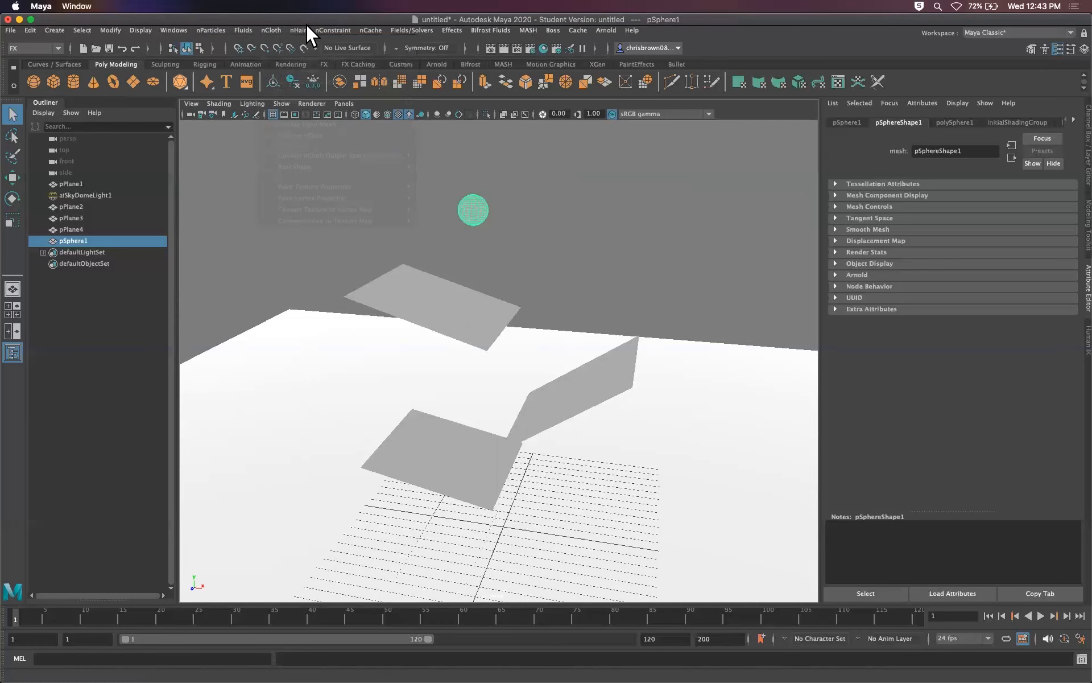
click(337, 27)
click(374, 29)
click(373, 29)
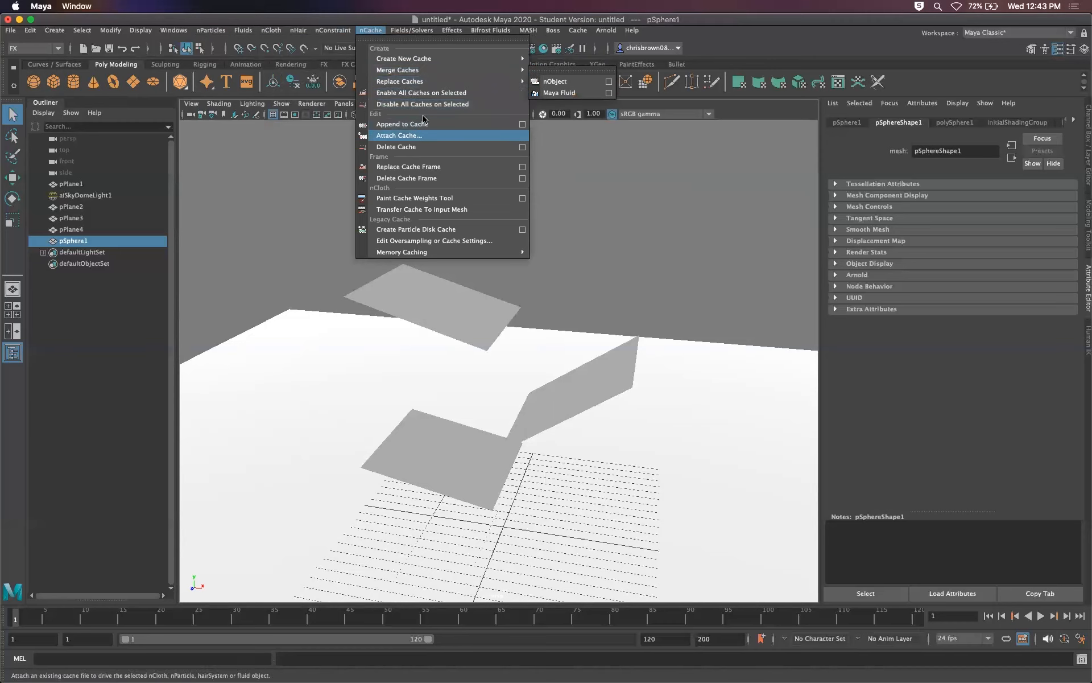
click(333, 28)
click(328, 28)
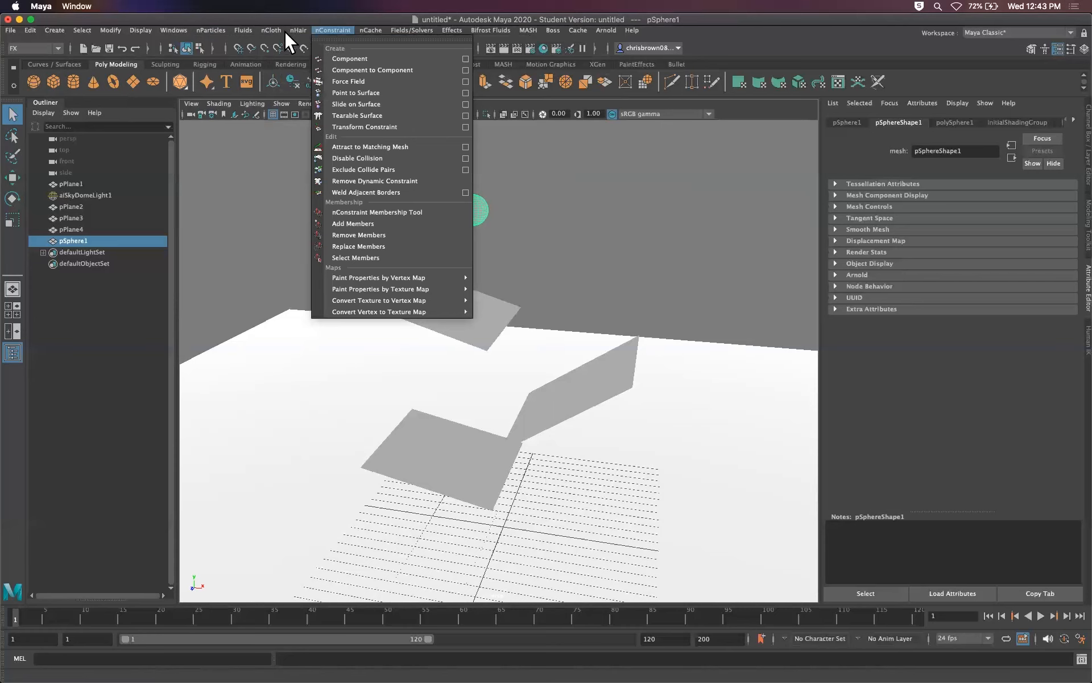
click(281, 30)
click(269, 30)
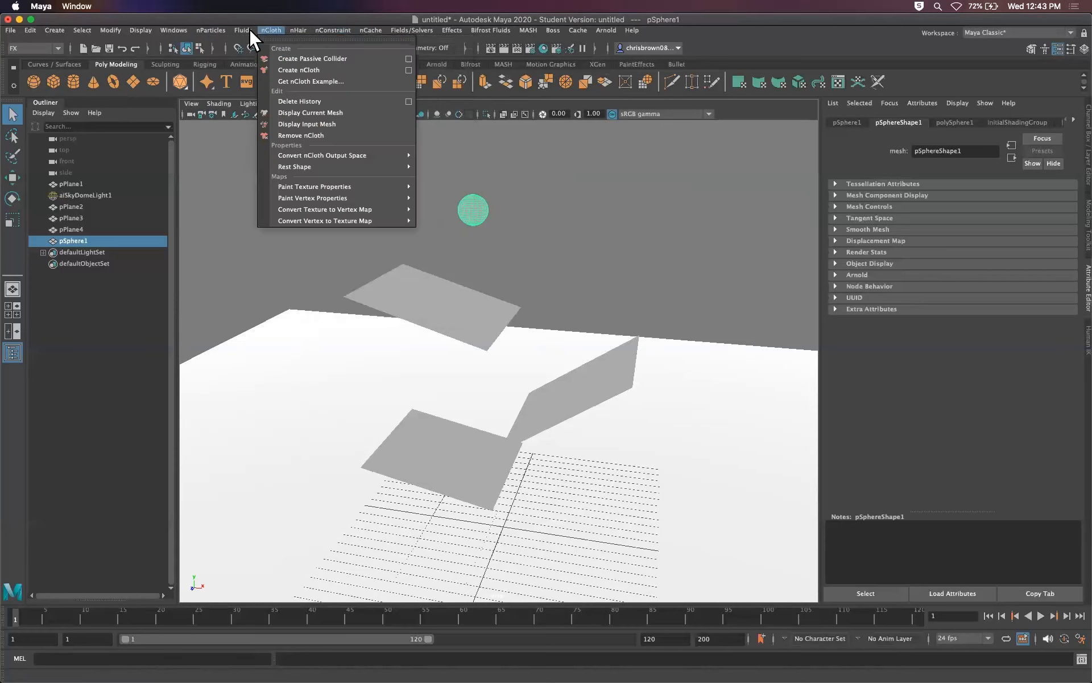
click(234, 28)
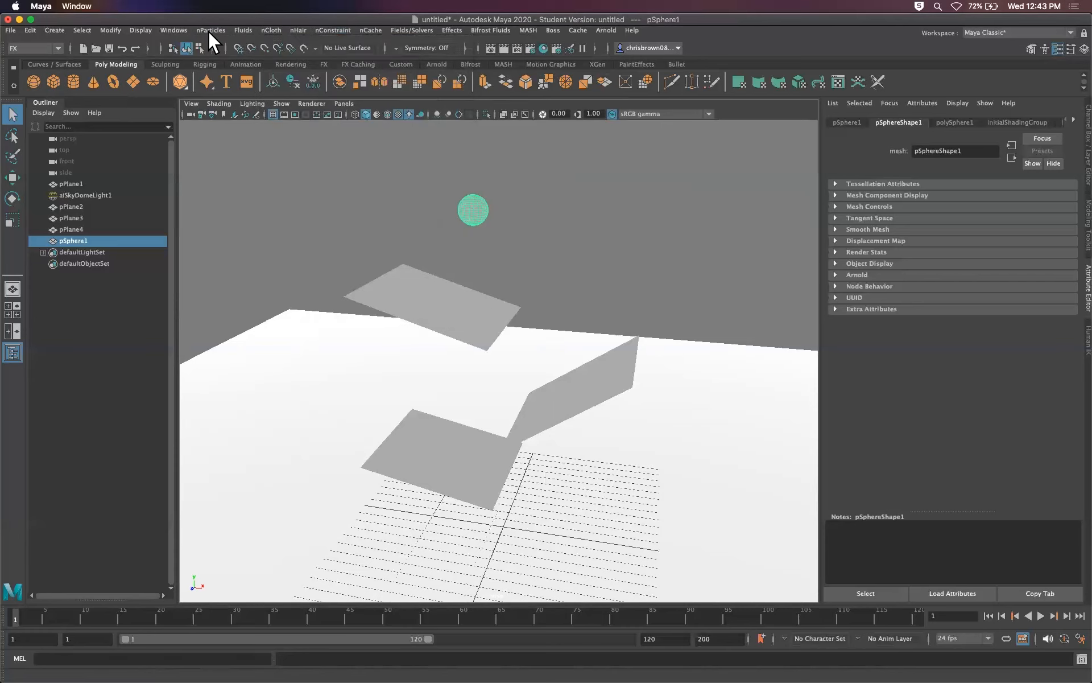
click(209, 29)
click(458, 31)
click(406, 29)
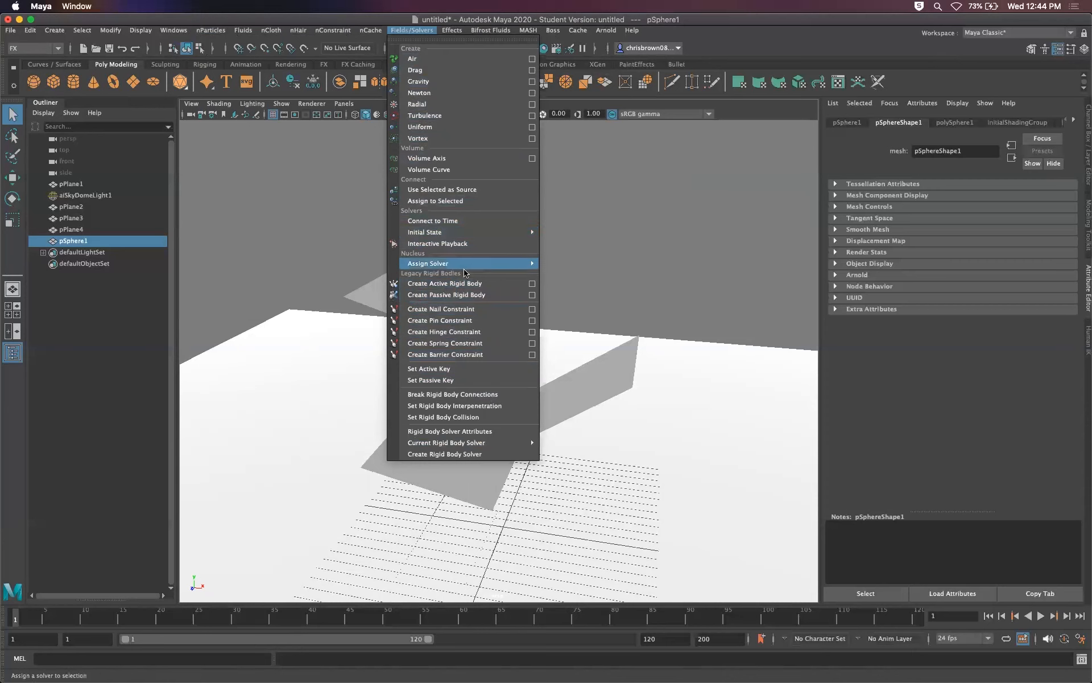
click(621, 252)
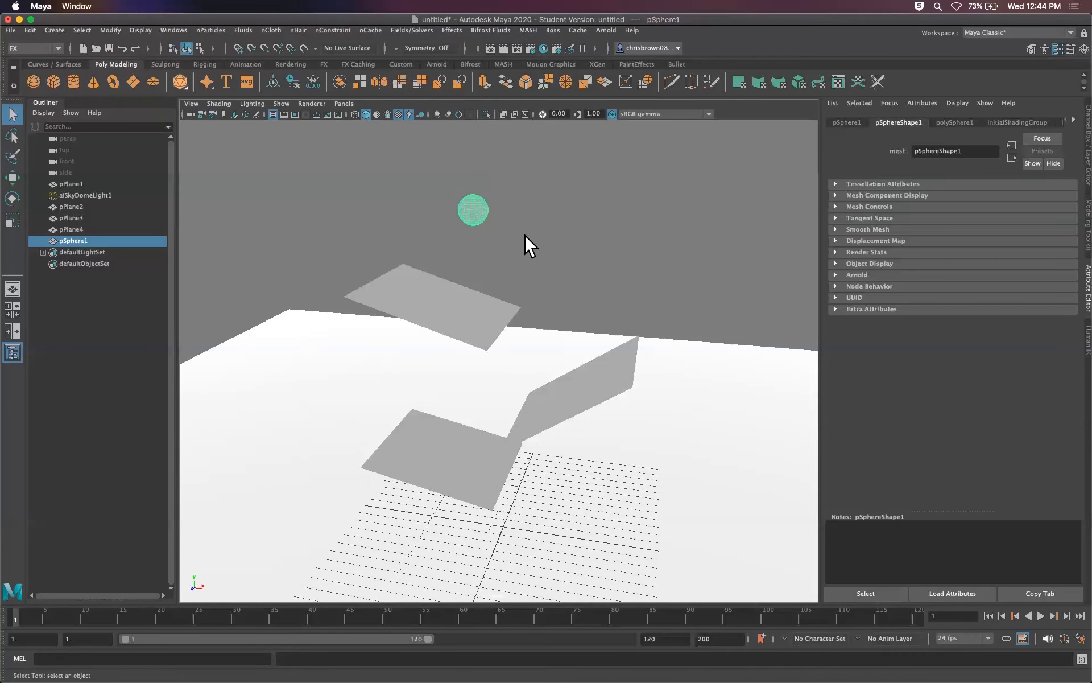
click(510, 204)
click(478, 207)
click(462, 297)
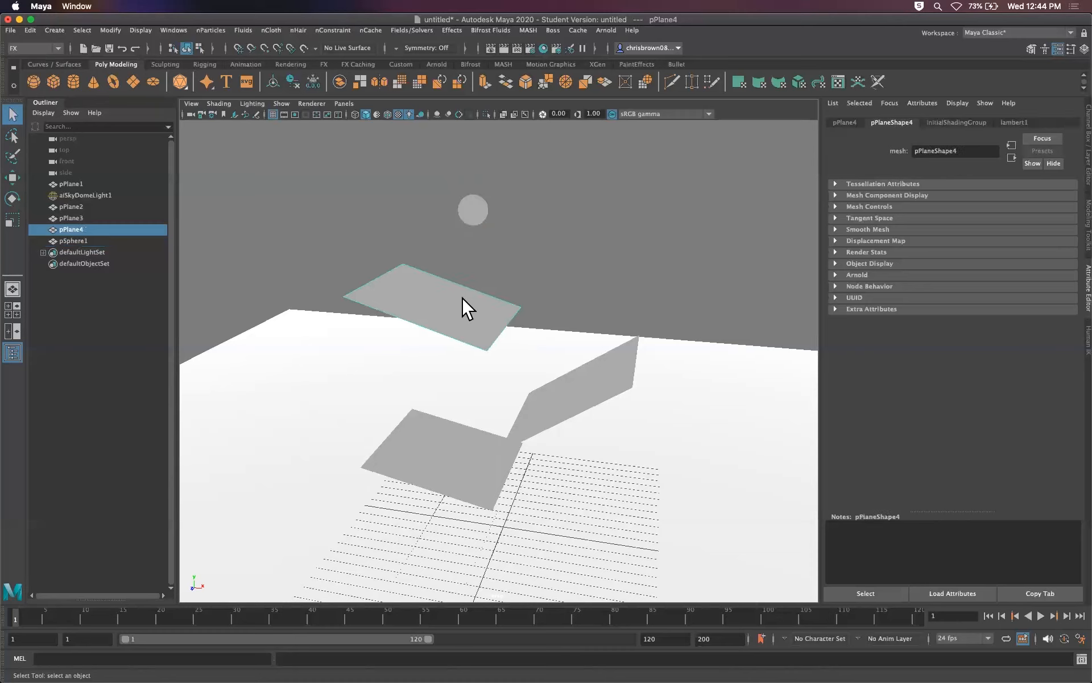
click(498, 274)
click(470, 304)
click(517, 247)
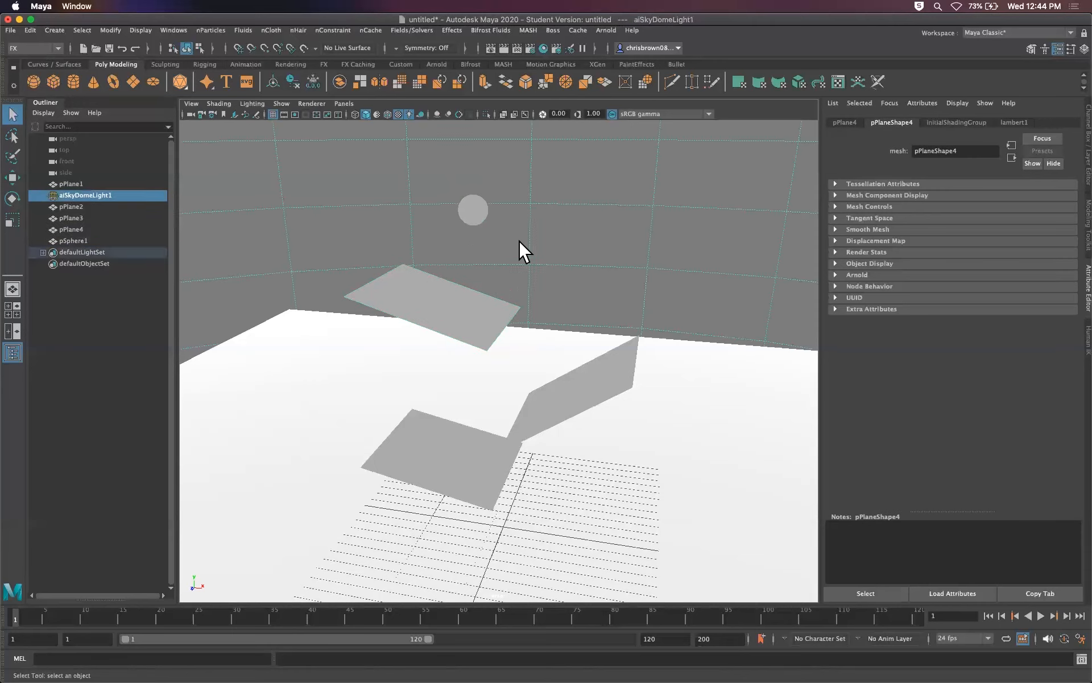
Apply a gravity field with magnitude 9.8 and Y direction -1 to the sphere and the three tilted planes together.
click(475, 210)
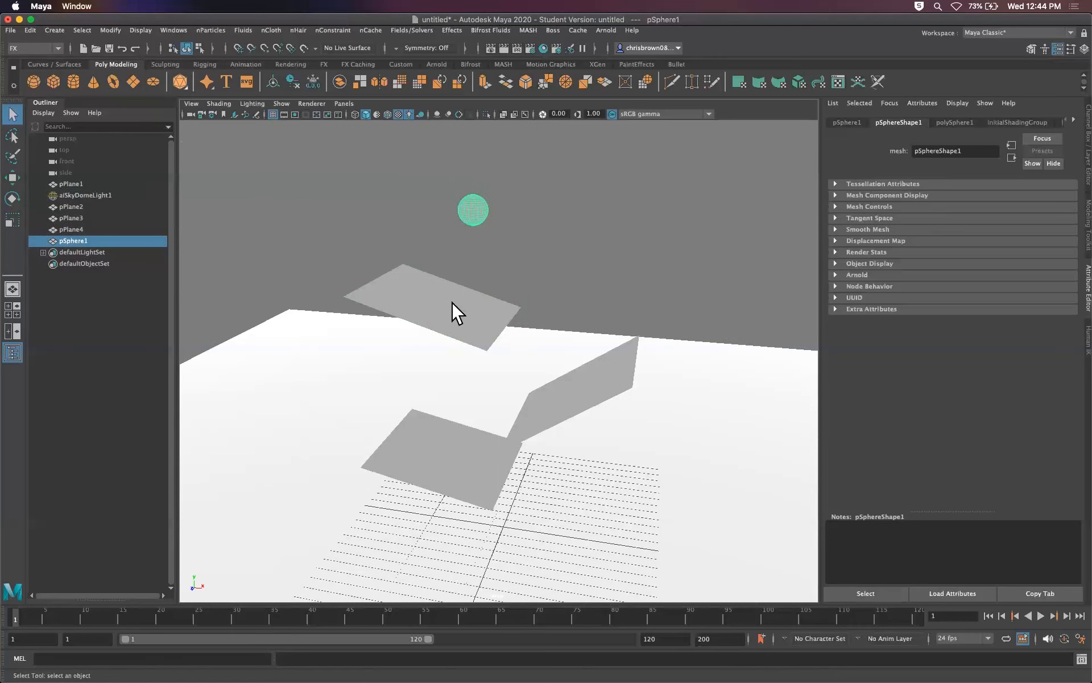
shift+click(468, 314)
shift+click(561, 395)
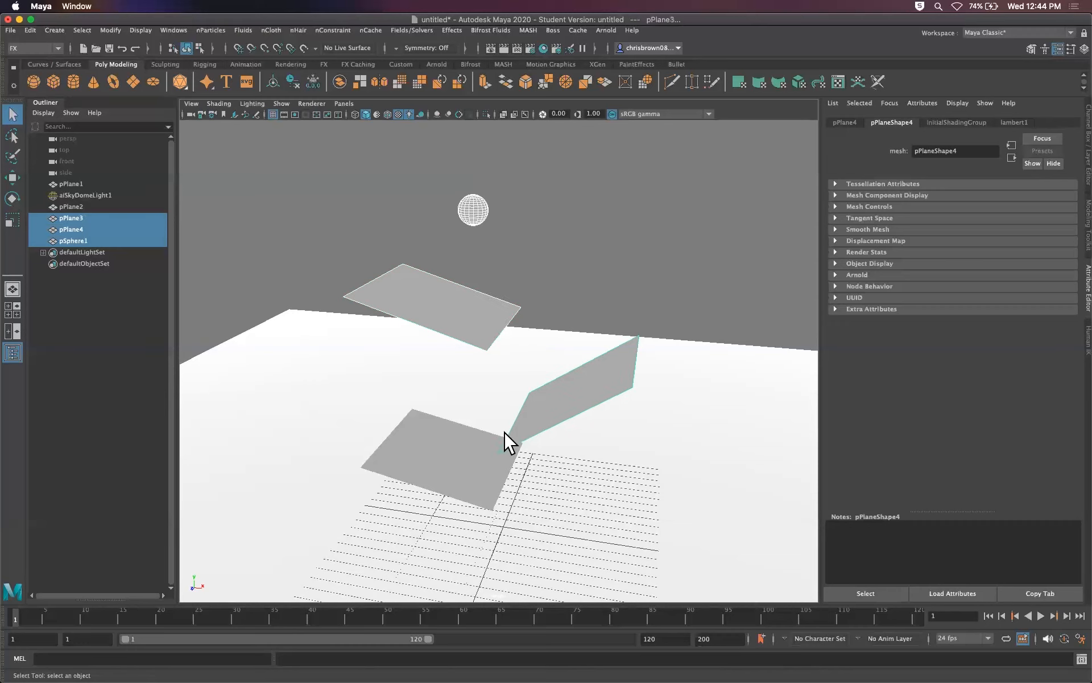
shift+click(457, 460)
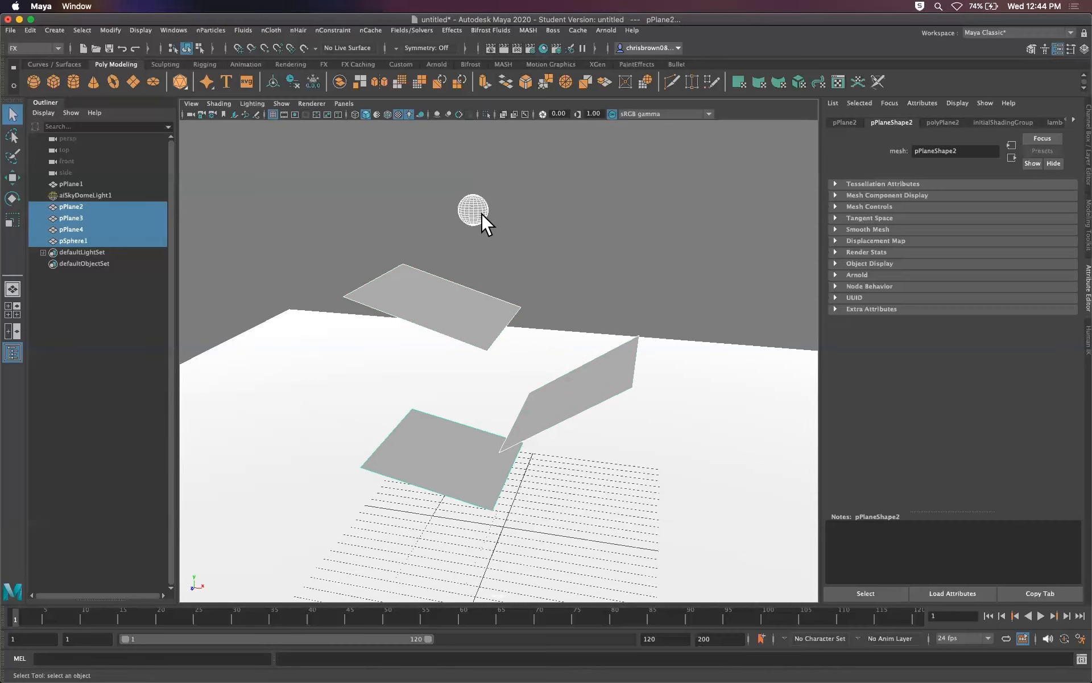
click(413, 30)
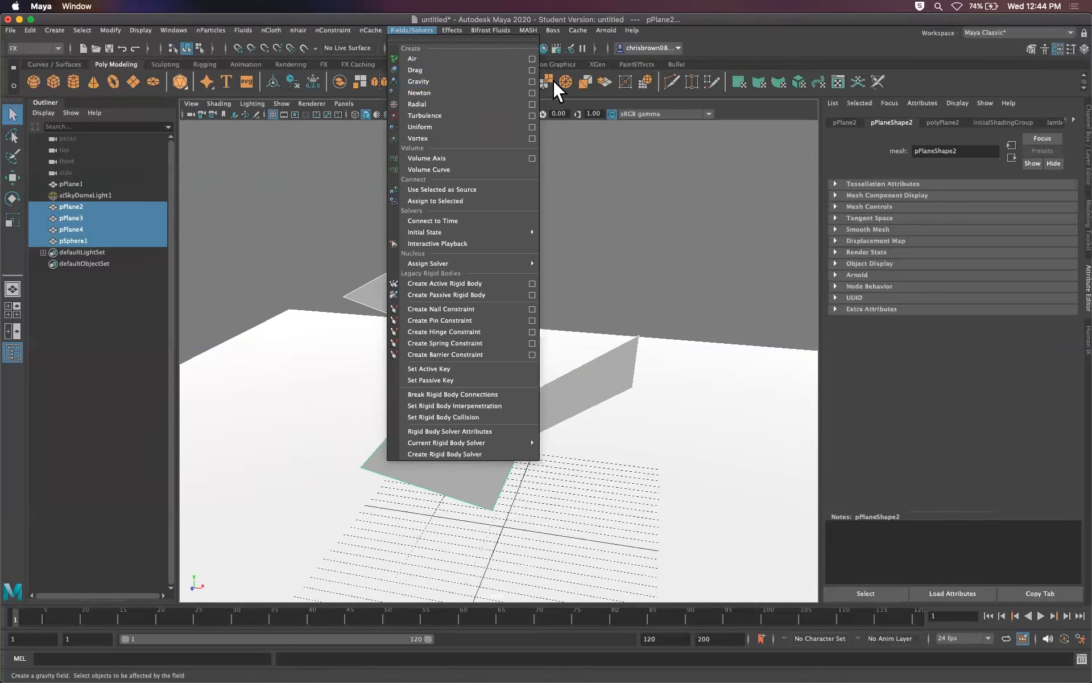
click(531, 82)
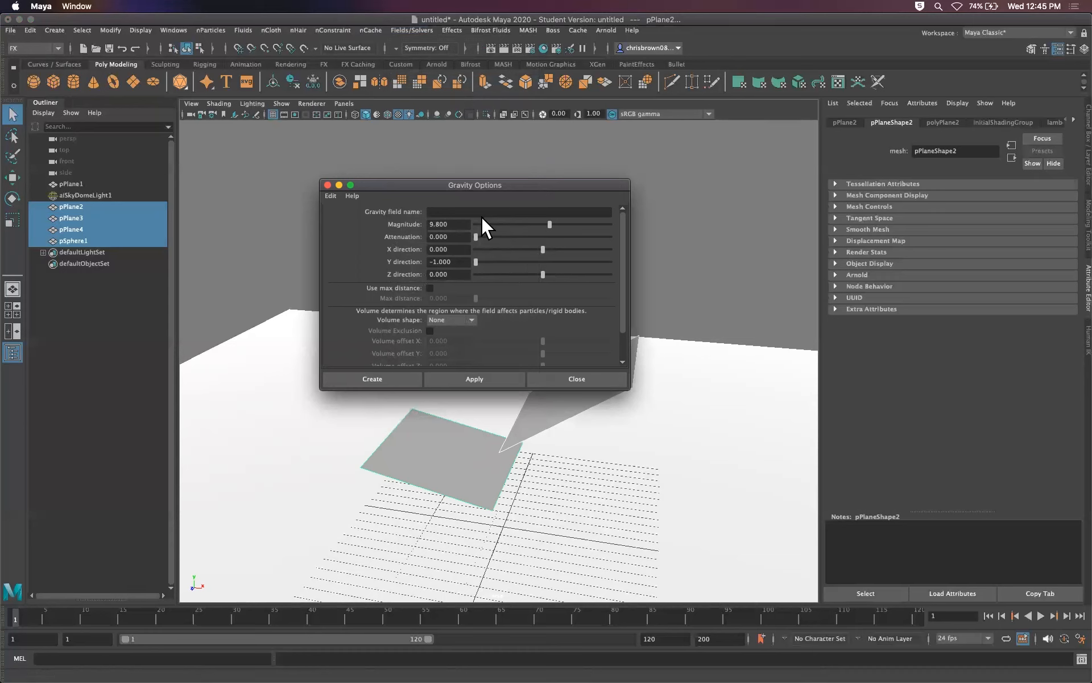
click(397, 374)
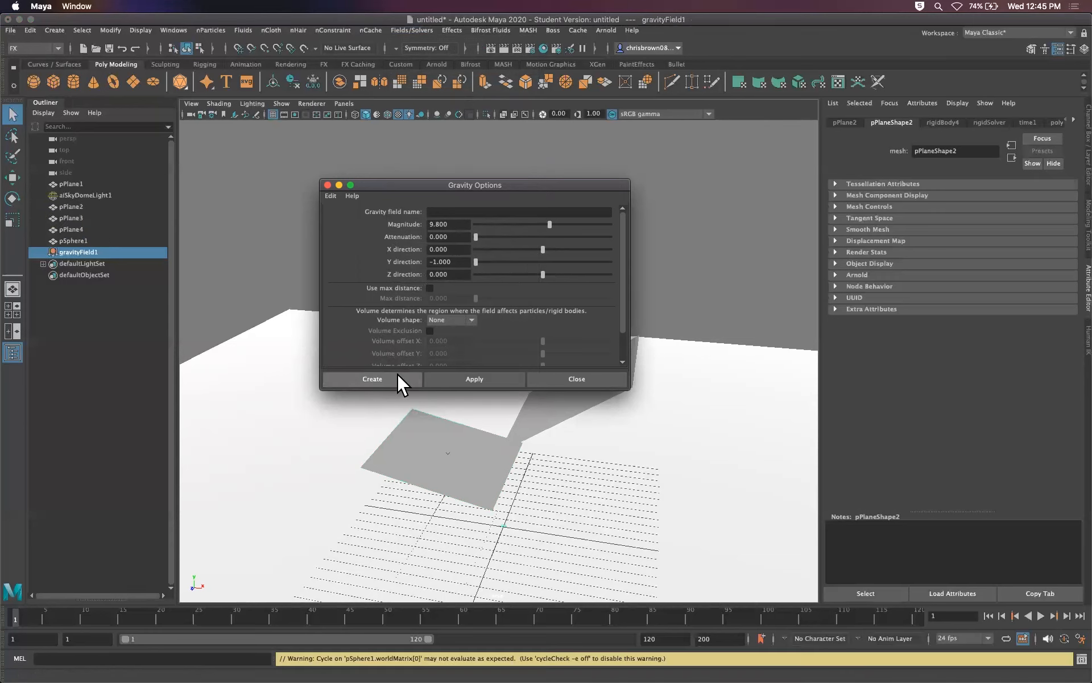
click(328, 184)
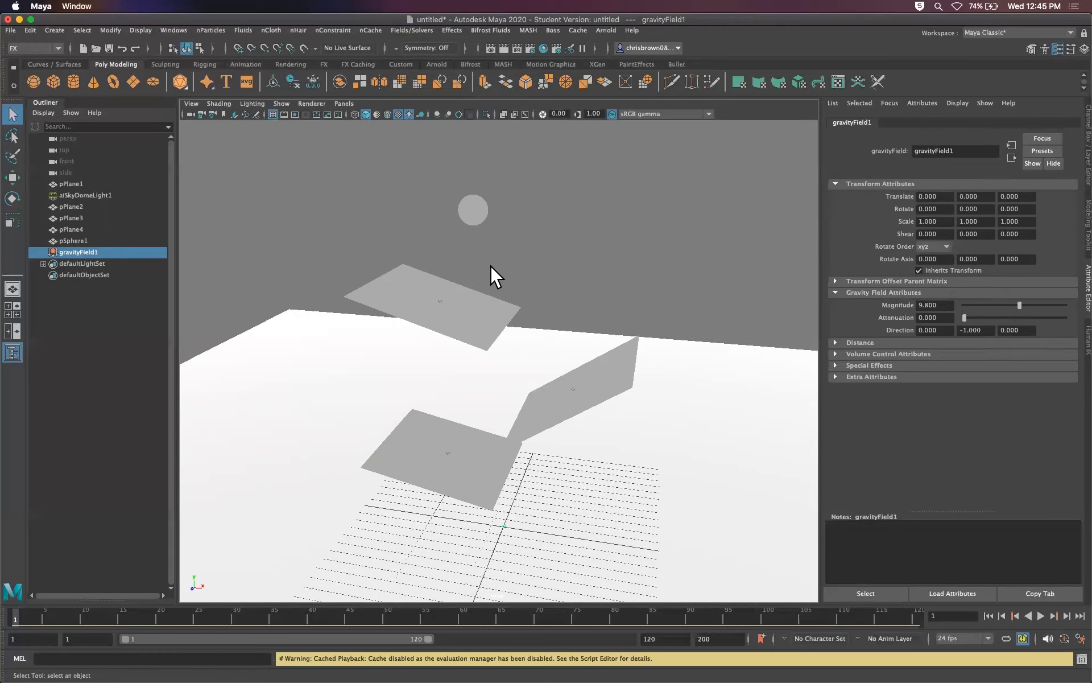
Play the gravity simulation, inspect how the objects fall relative to the ground plane, and return to frame 1.
click(1038, 615)
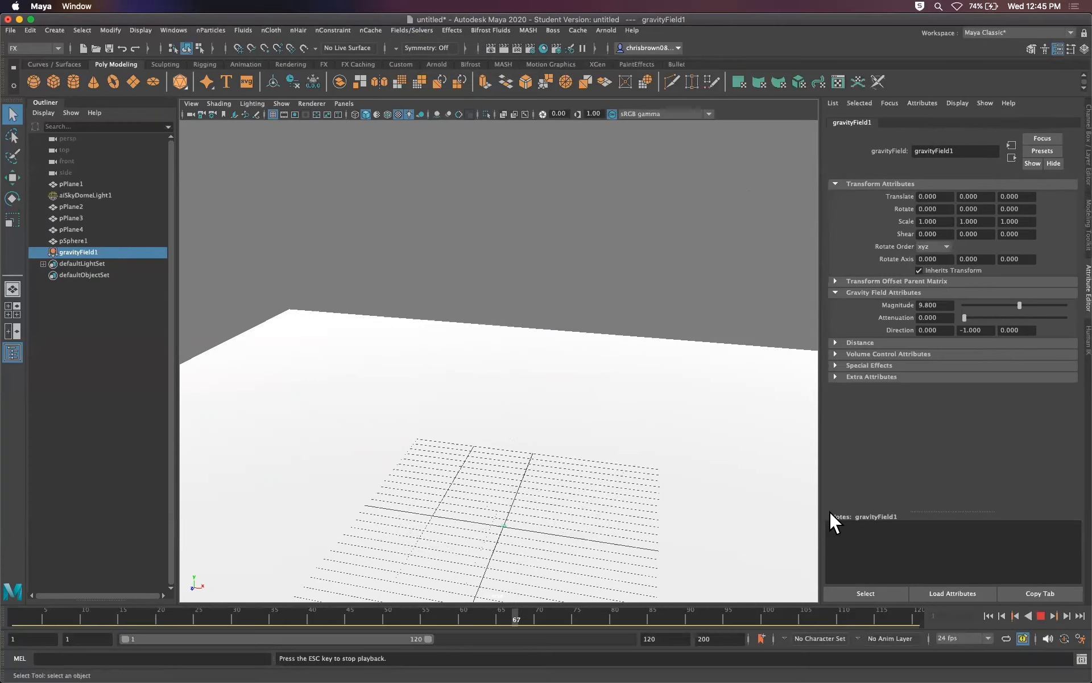
click(1040, 615)
alt+right_drag(520, 468, 403, 437)
mouse_move(404, 437)
alt+mouse_down()
mouse_move(519, 453)
mouse_move(531, 434)
mouse_move(530, 456)
alt+mouse_up()
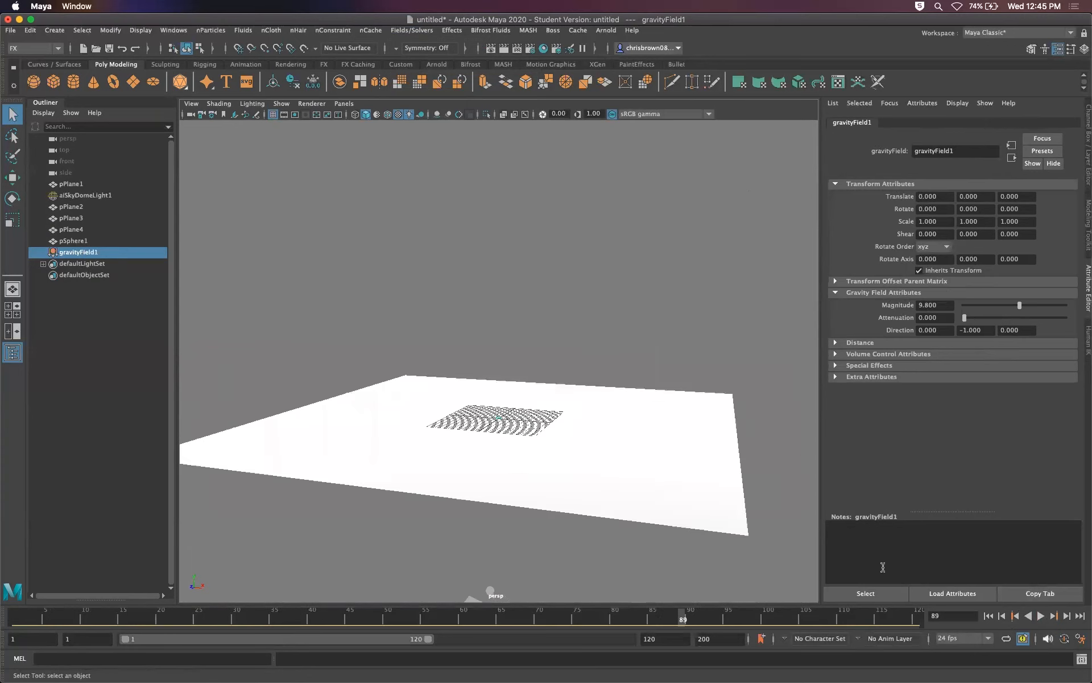
mouse_move(870, 612)
mouse_down()
mouse_move(407, 587)
mouse_move(11, 583)
mouse_move(11, 570)
mouse_up()
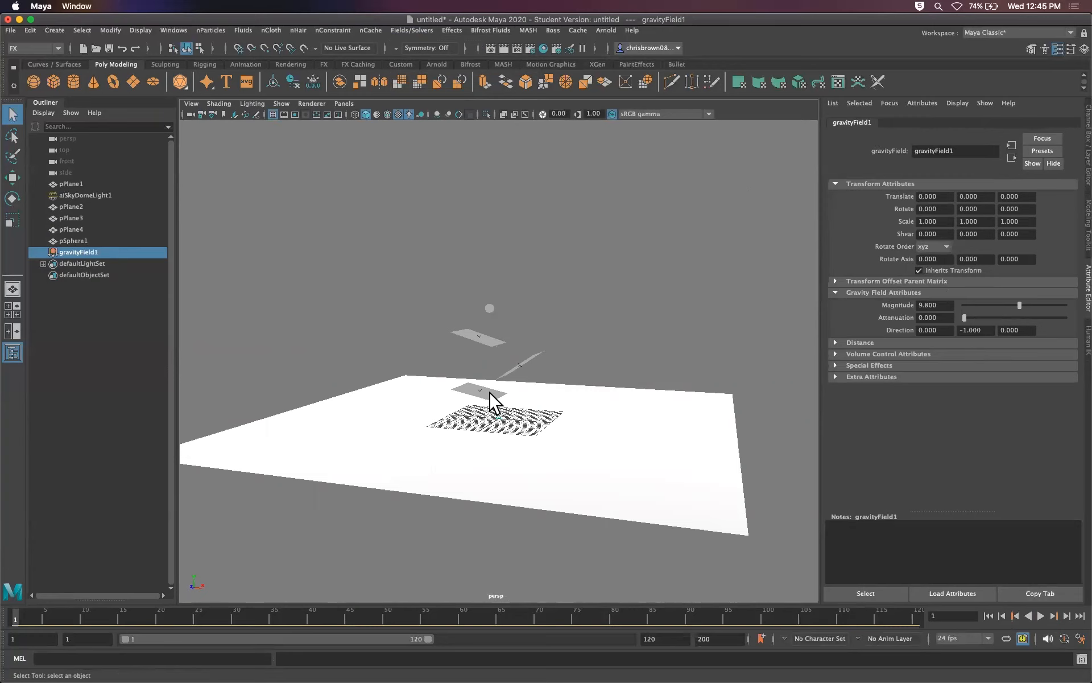
Replay the fall with the sphere, tilted planes and ground framed closely, and rewind to the first frame.
alt+right_drag(517, 383, 687, 373)
alt+middle_drag(606, 367, 603, 327)
alt+drag(620, 364, 624, 393)
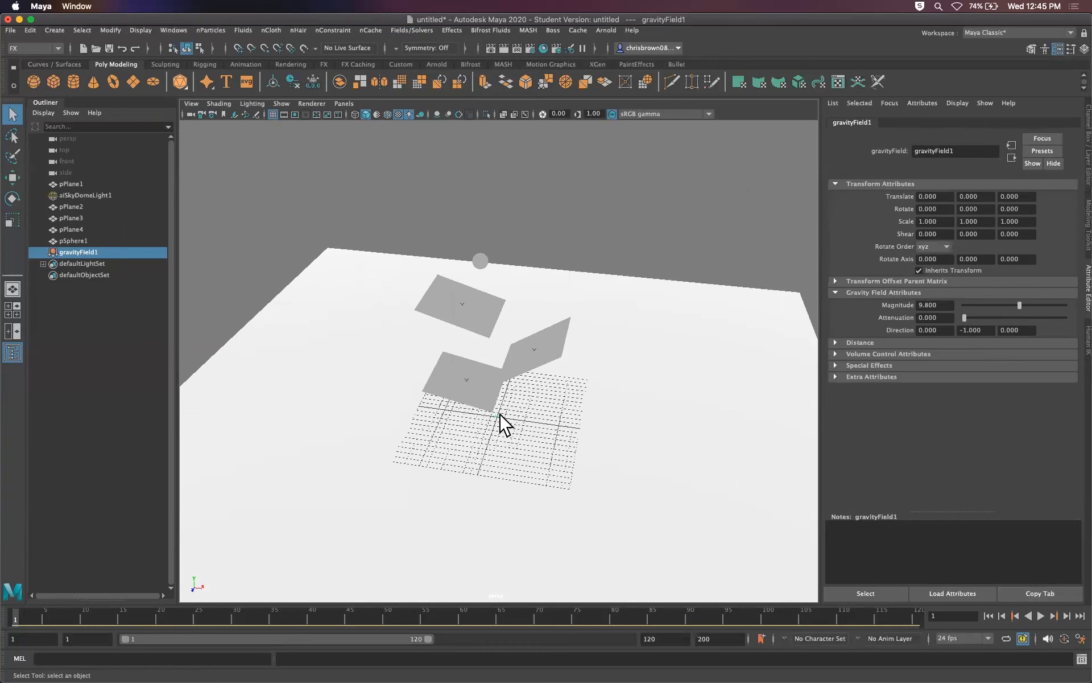
alt+drag(503, 385, 566, 372)
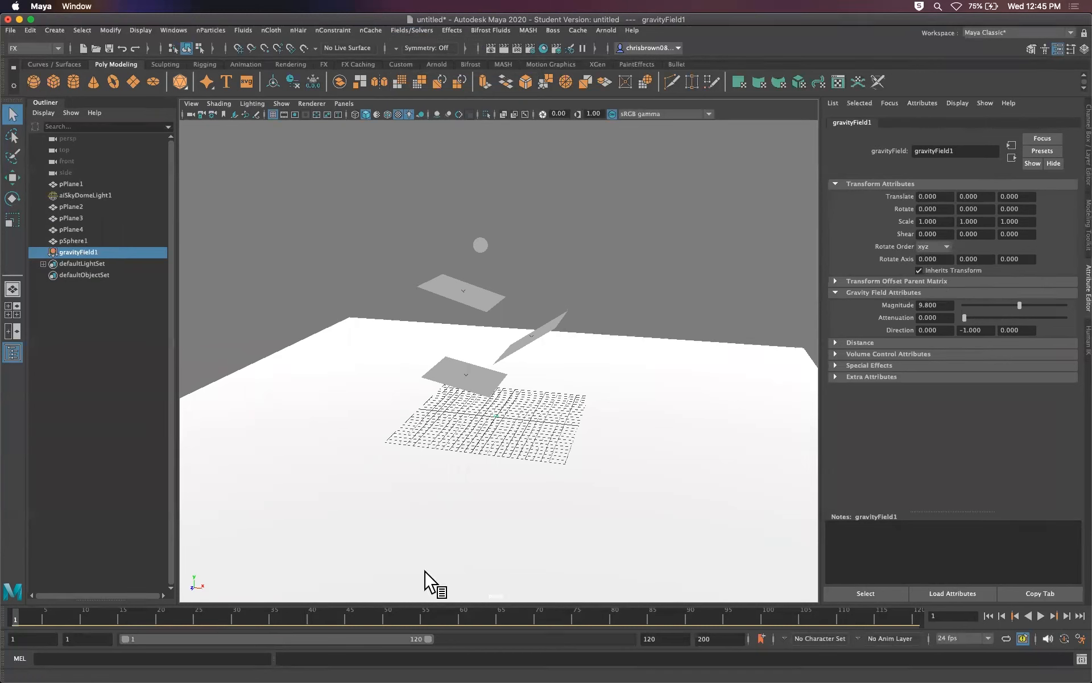
click(1039, 615)
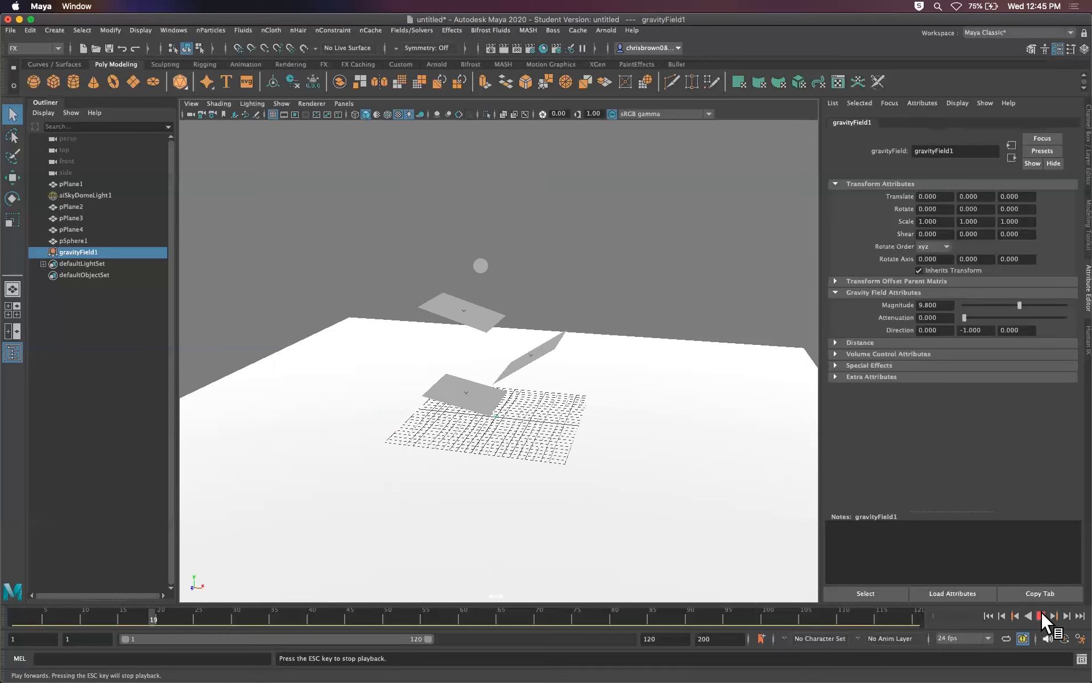
click(1040, 614)
drag(442, 613, 8, 589)
key(alt+v)
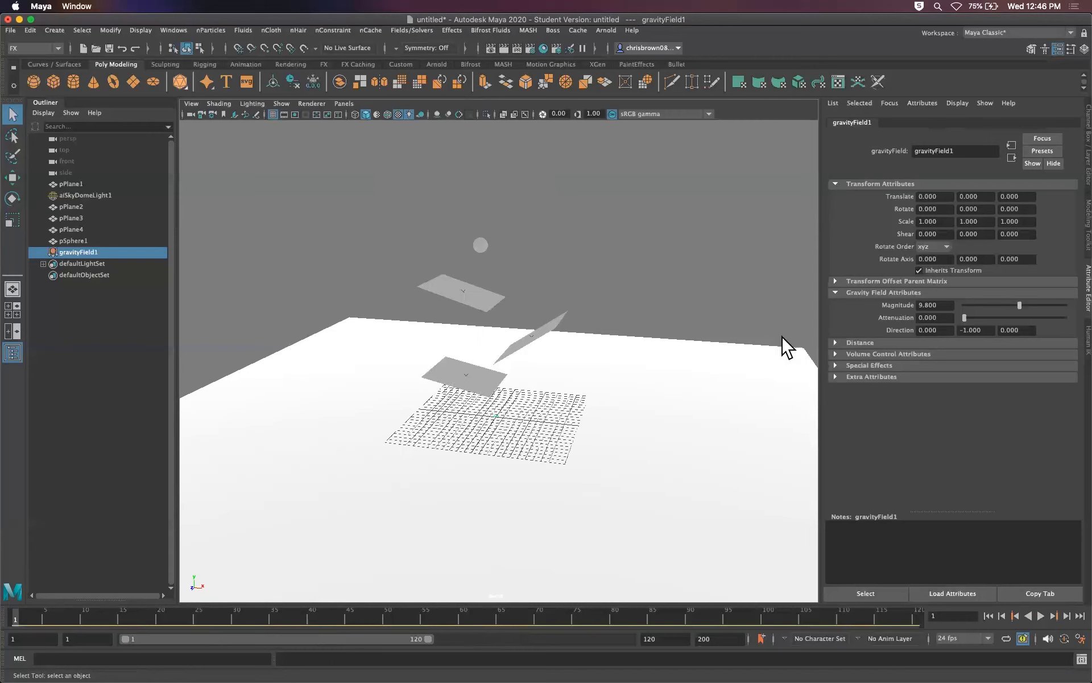
Make the large ground plane a passive rigid body.
click(728, 367)
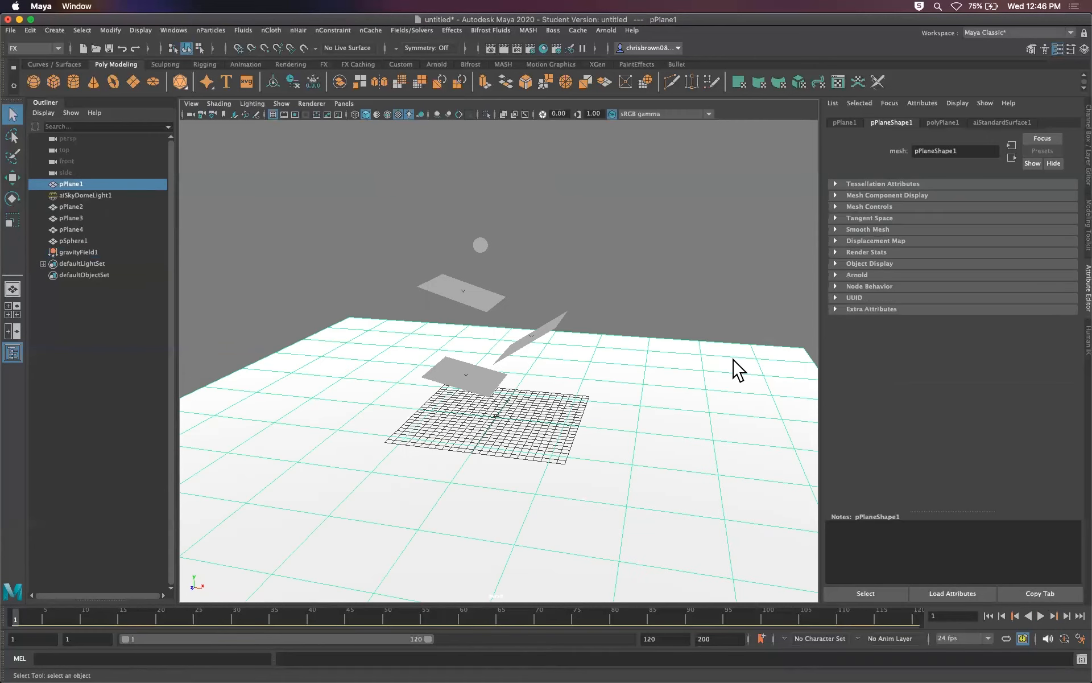
click(420, 29)
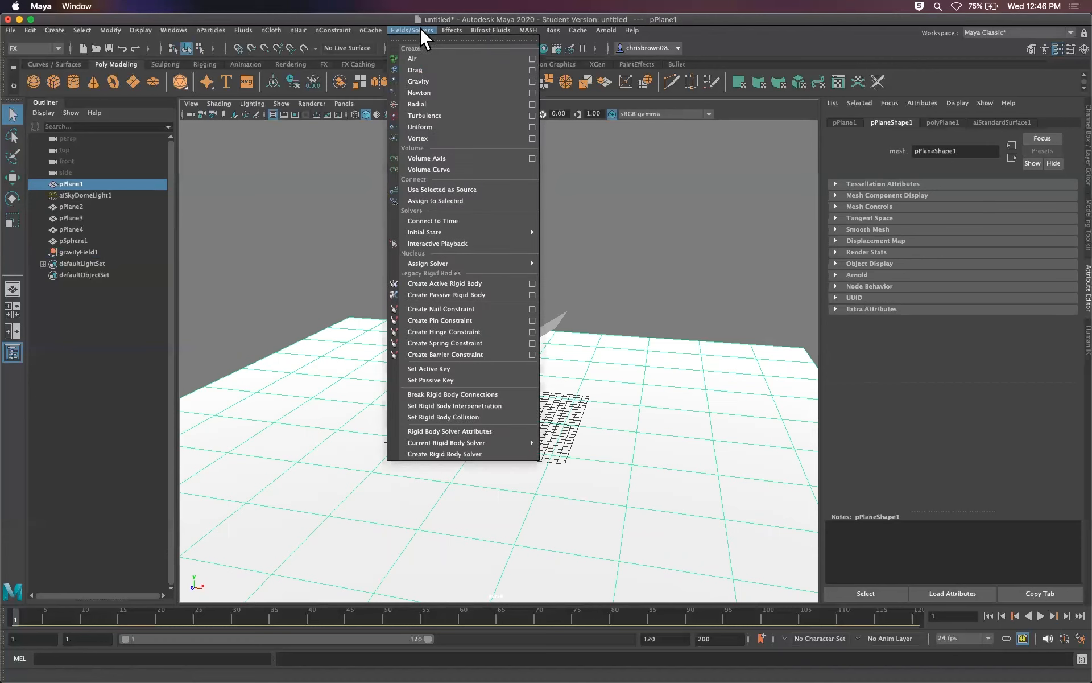
click(469, 296)
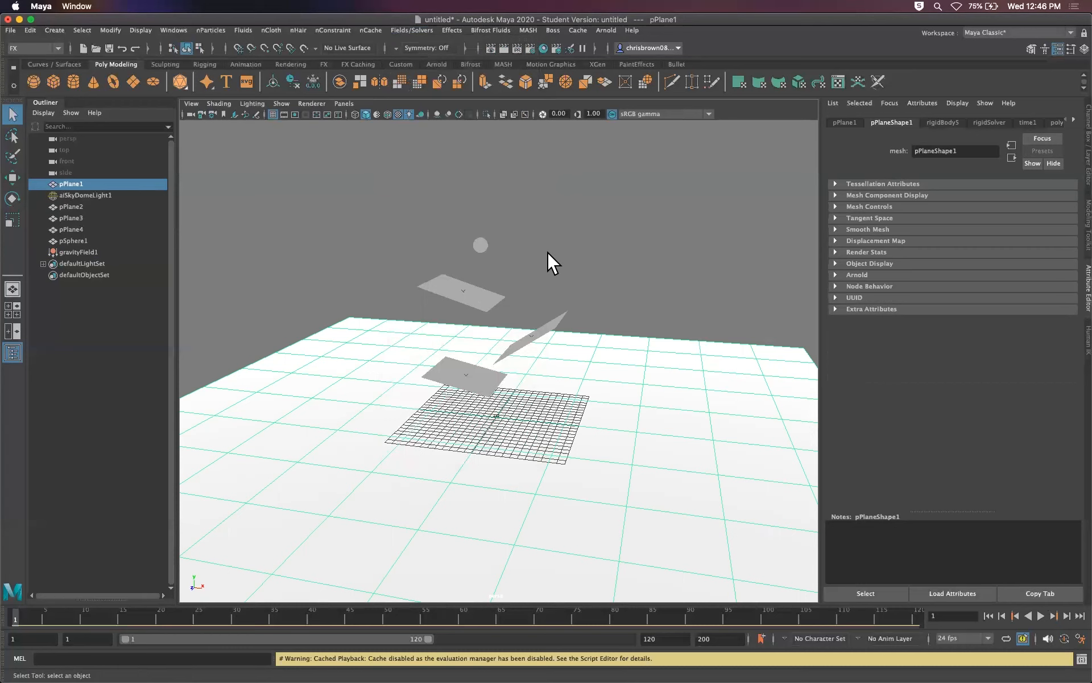
click(601, 226)
click(638, 387)
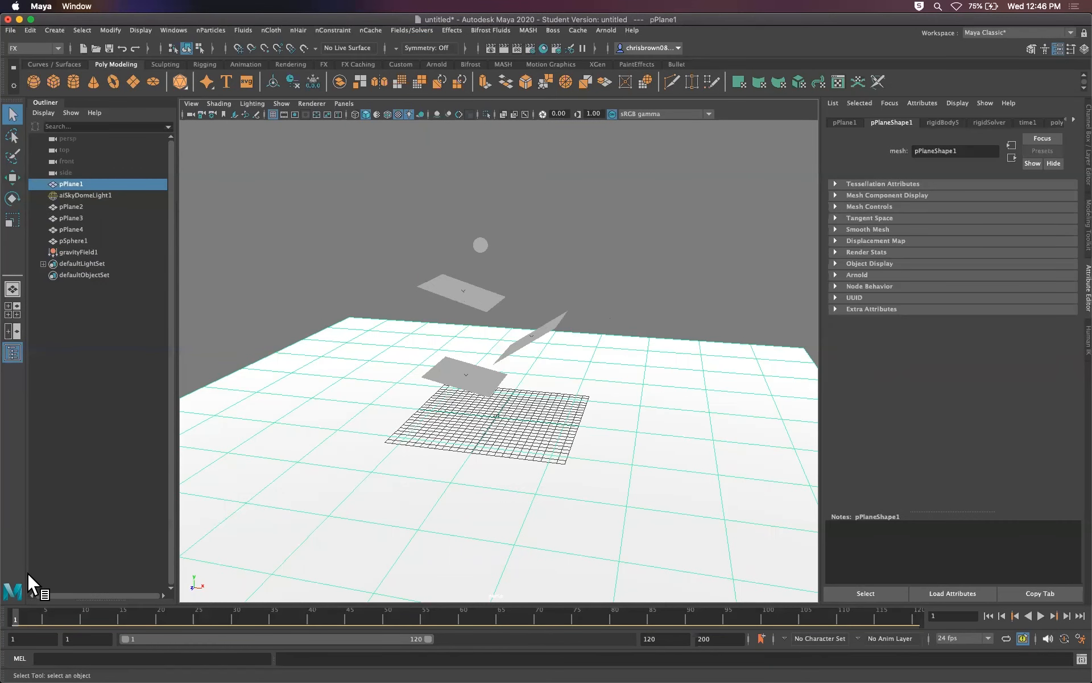
Play and scrub the simulation from frame 1 to examine how the falling objects collide with the ground plane.
drag(29, 609, 11, 614)
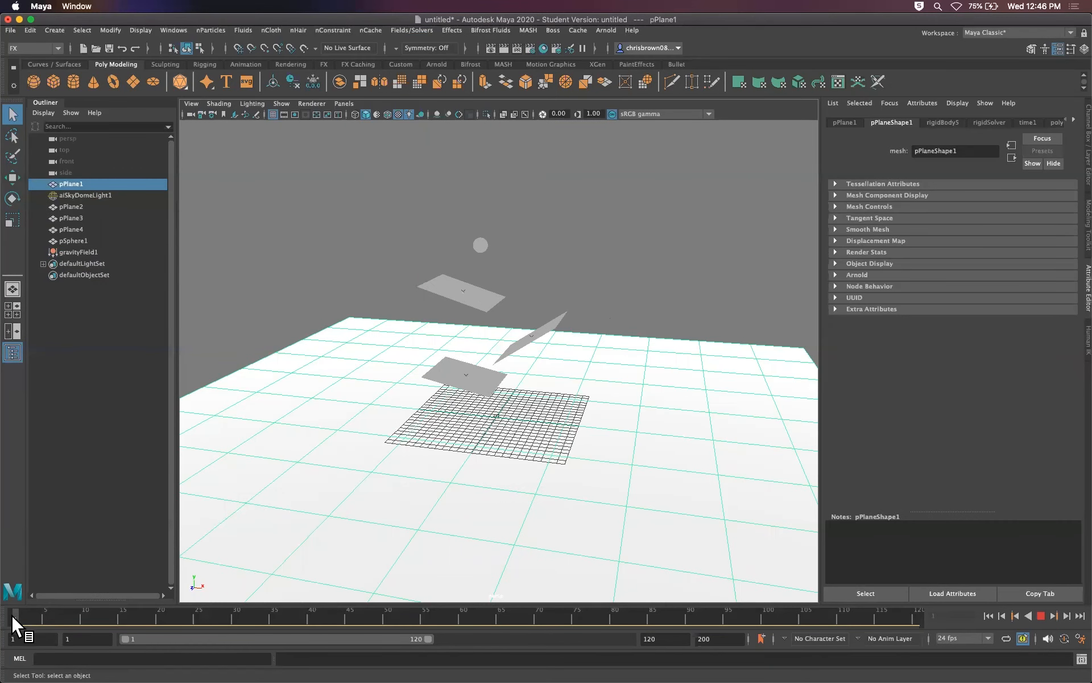
click(1040, 615)
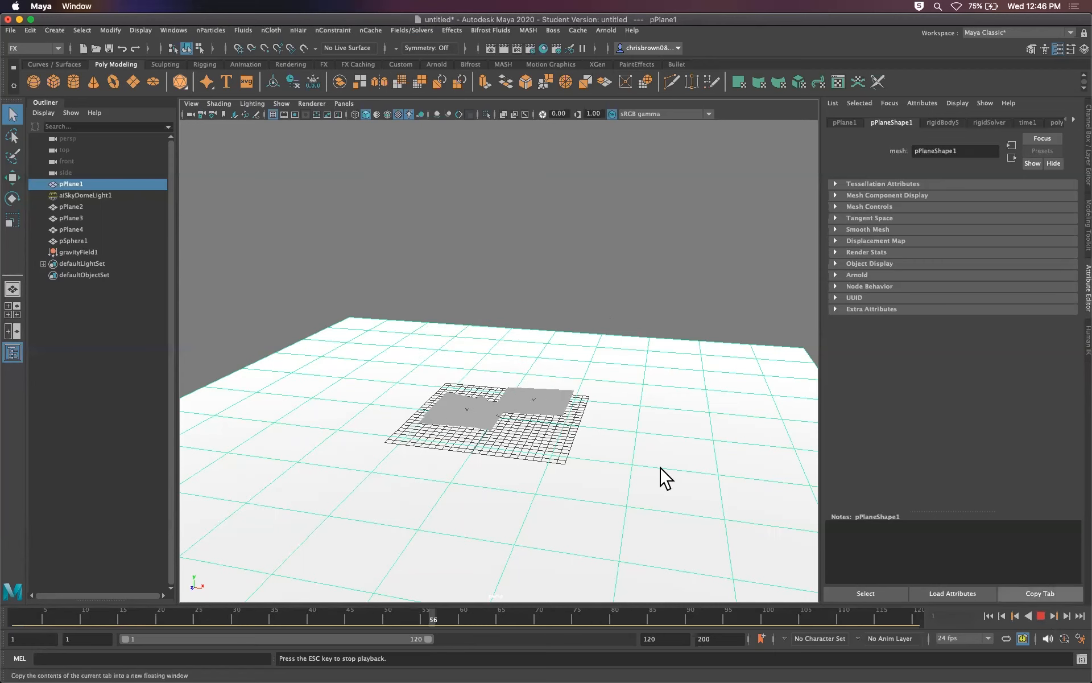
click(1042, 614)
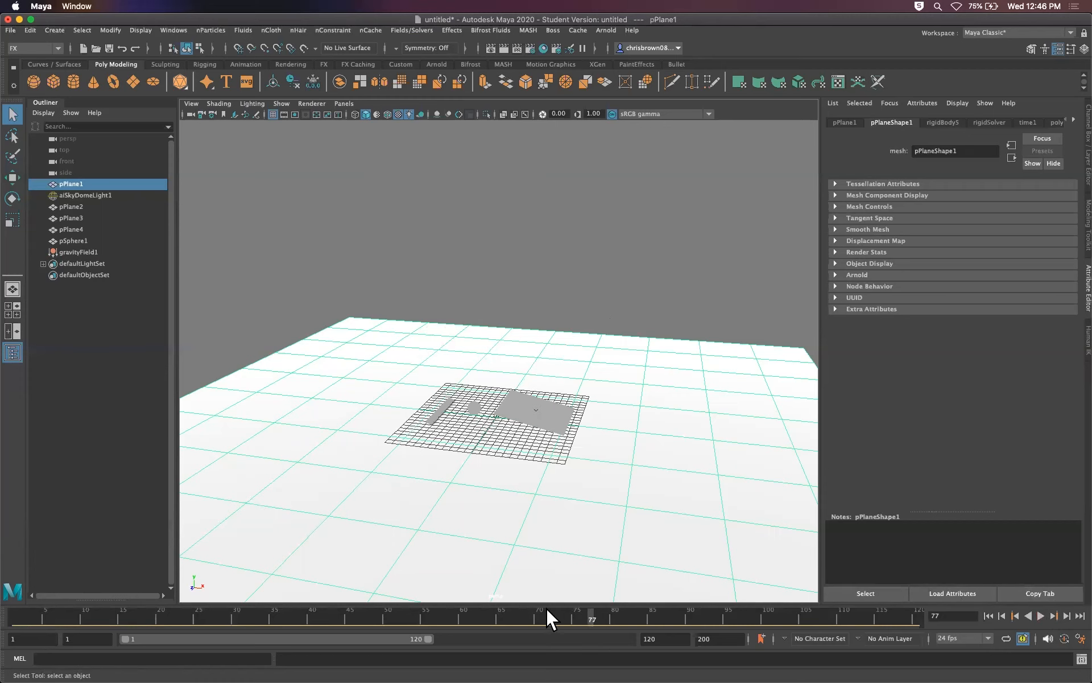
mouse_move(554, 612)
mouse_down()
mouse_move(207, 595)
mouse_move(92, 613)
mouse_move(231, 611)
mouse_move(85, 617)
mouse_move(125, 612)
mouse_up()
mouse_move(123, 612)
mouse_down()
mouse_move(143, 614)
mouse_move(12, 621)
mouse_move(246, 616)
mouse_move(330, 637)
mouse_up()
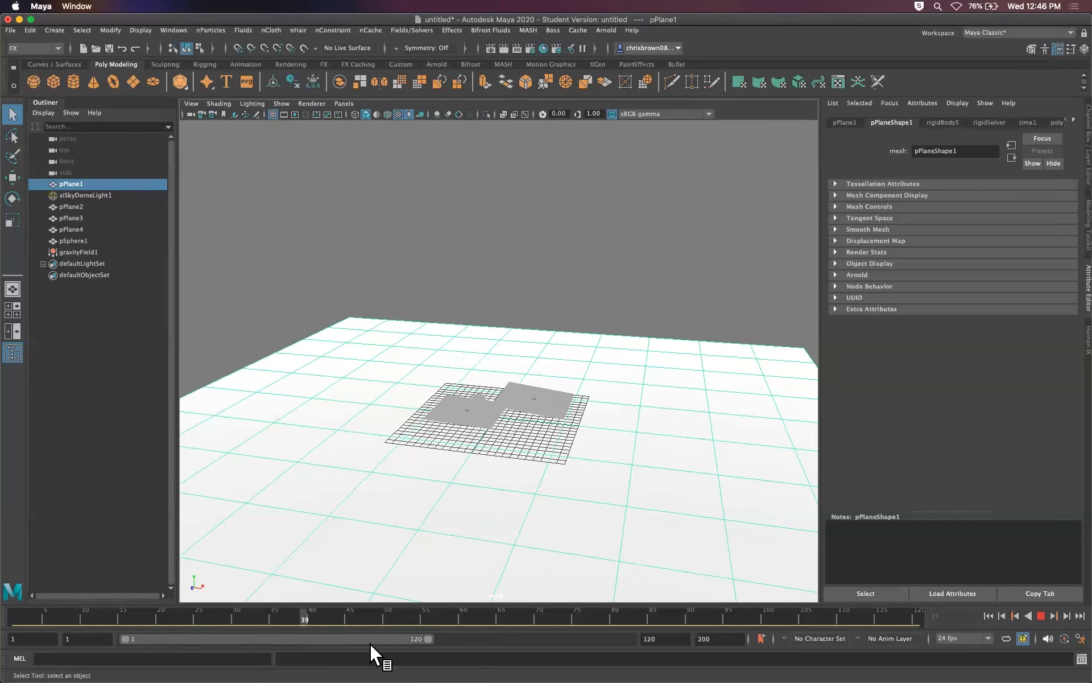
Replay the simulation from frame 1 with the sphere and tilted planes framed closely to examine their collisions with the ground.
drag(6, 629, 2, 629)
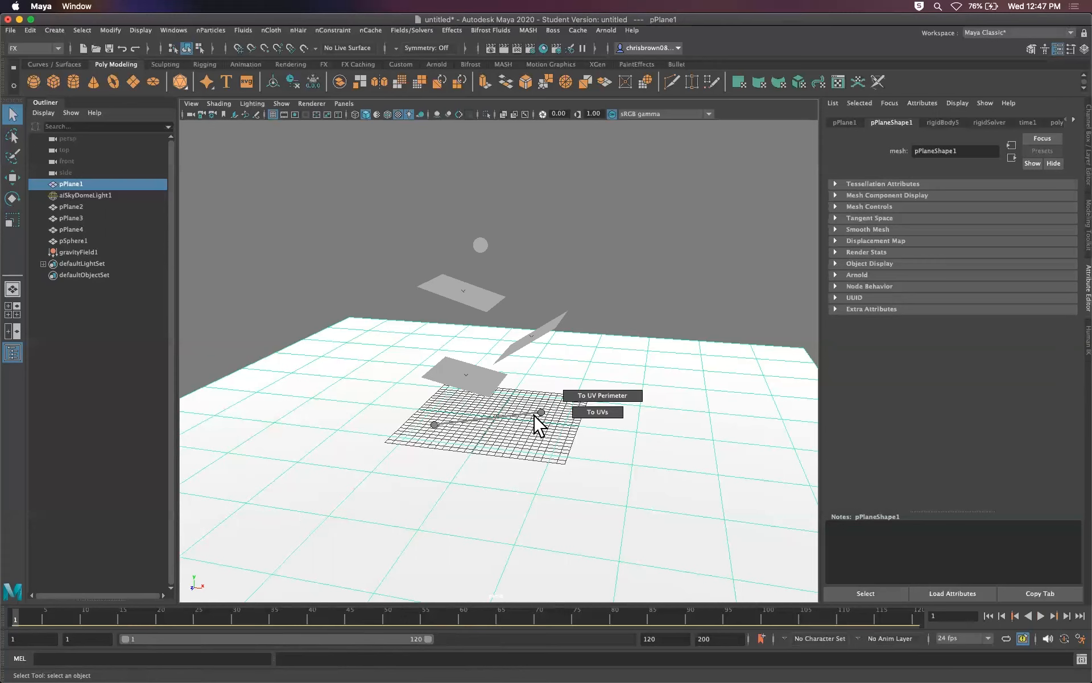
alt+right_drag(559, 410, 819, 432)
alt+middle_drag(621, 377, 640, 401)
alt+right_drag(620, 380, 569, 376)
alt+drag(637, 387, 614, 385)
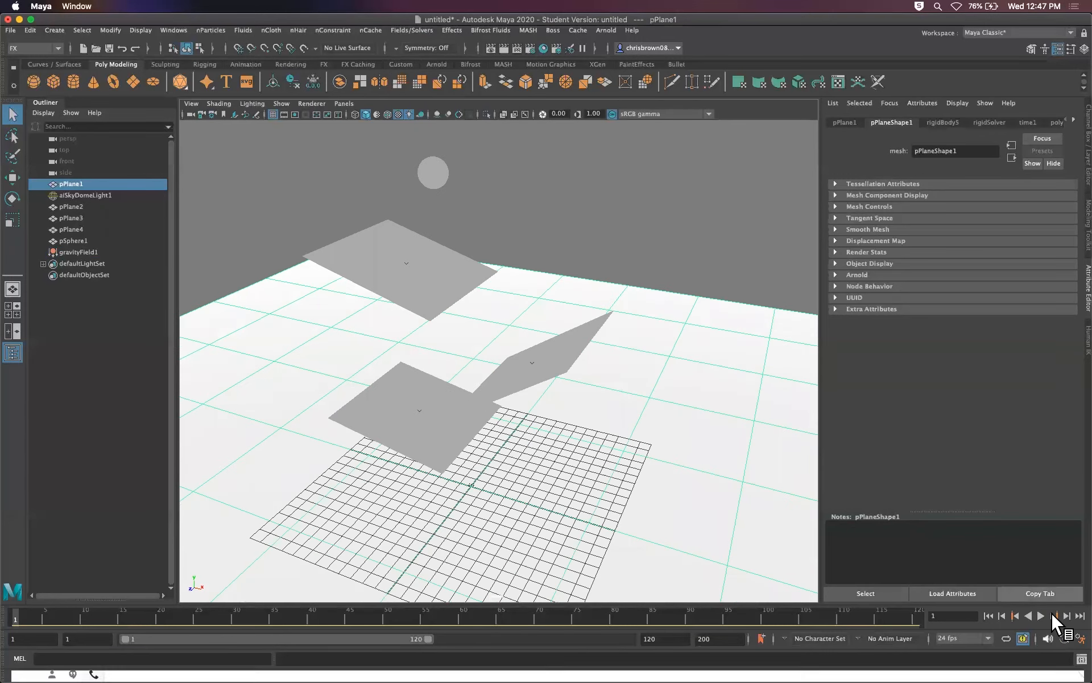
click(1043, 612)
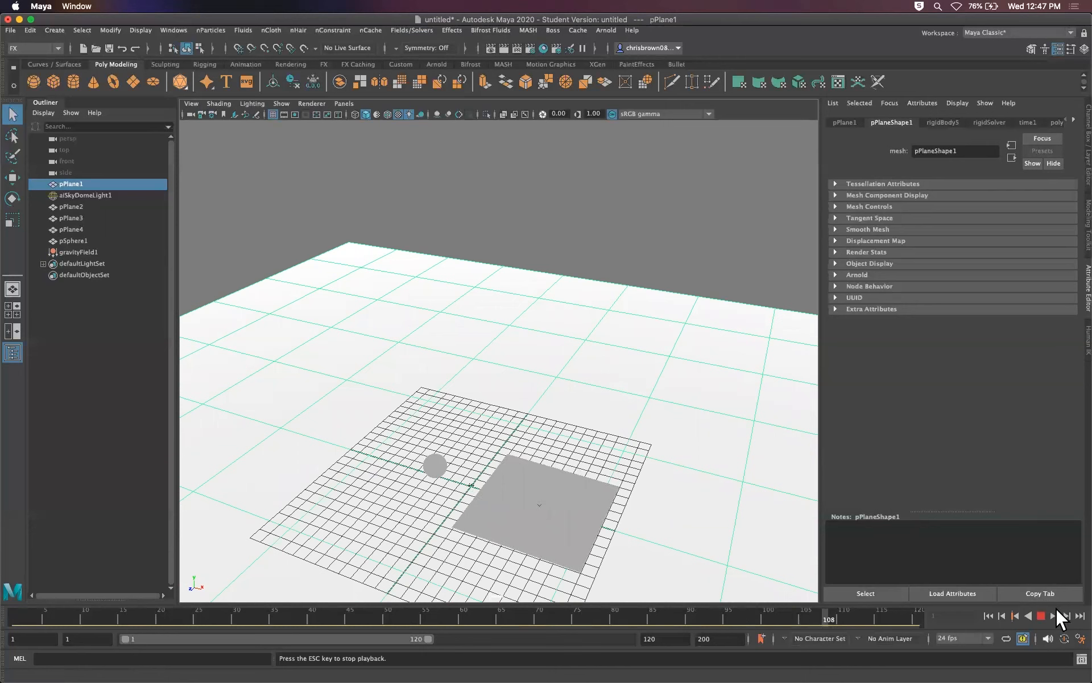
click(1040, 615)
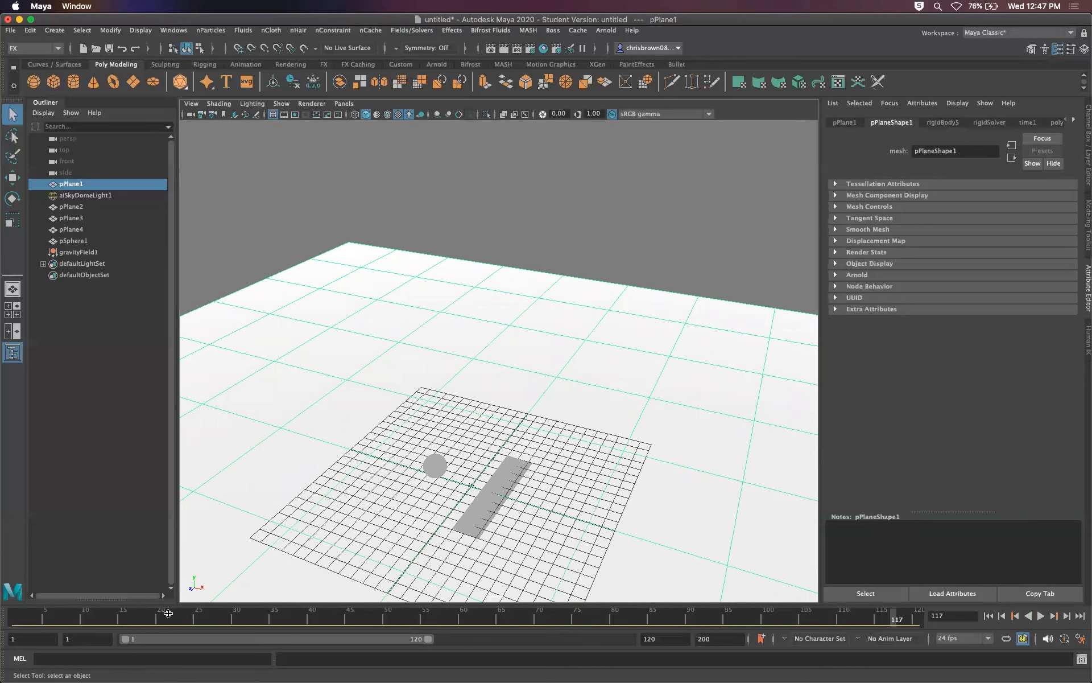
Undo the ground plane's passive rigid body and the gravity field applied to the sphere and tilted planes.
key(super+z)
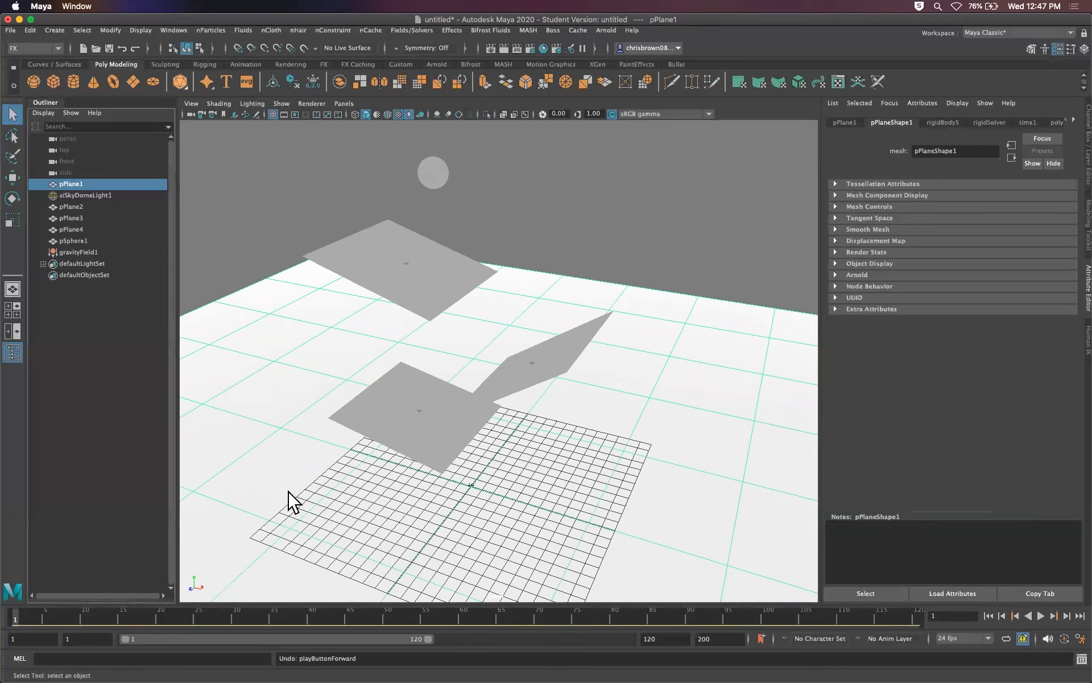
key(super+z)
key(super+z)
key(super+z)
key(super+z)
key(super+z)
key(super+z)
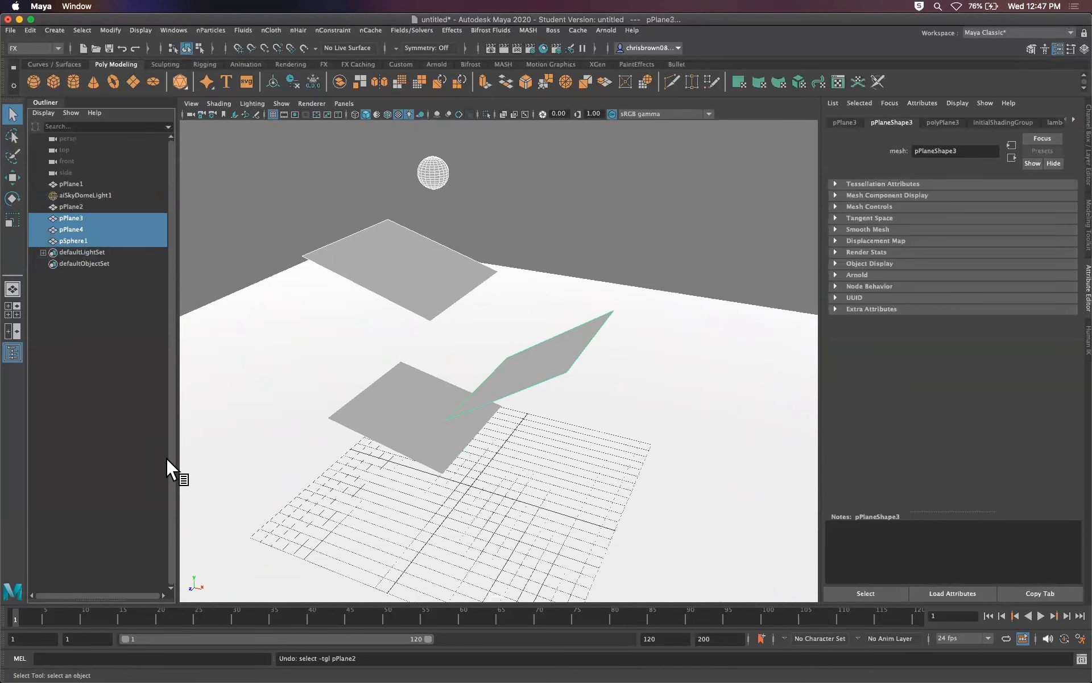
Apply a gravity field to the sphere only, starting from frame 1.
alt+drag(614, 278, 472, 171)
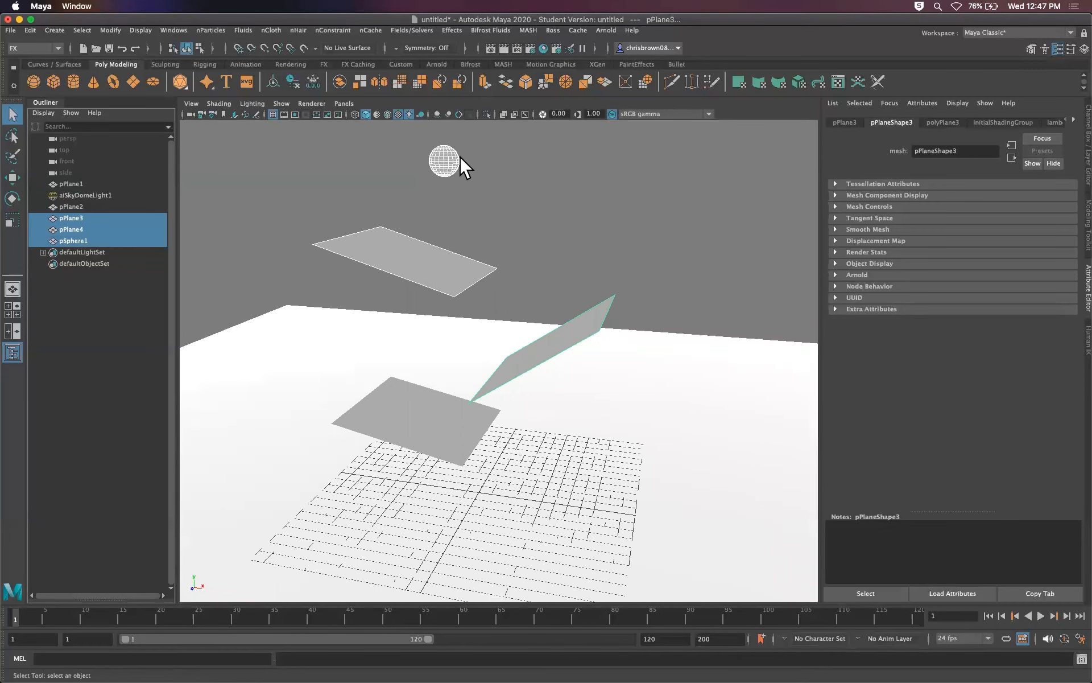
click(530, 179)
key(alt+v)
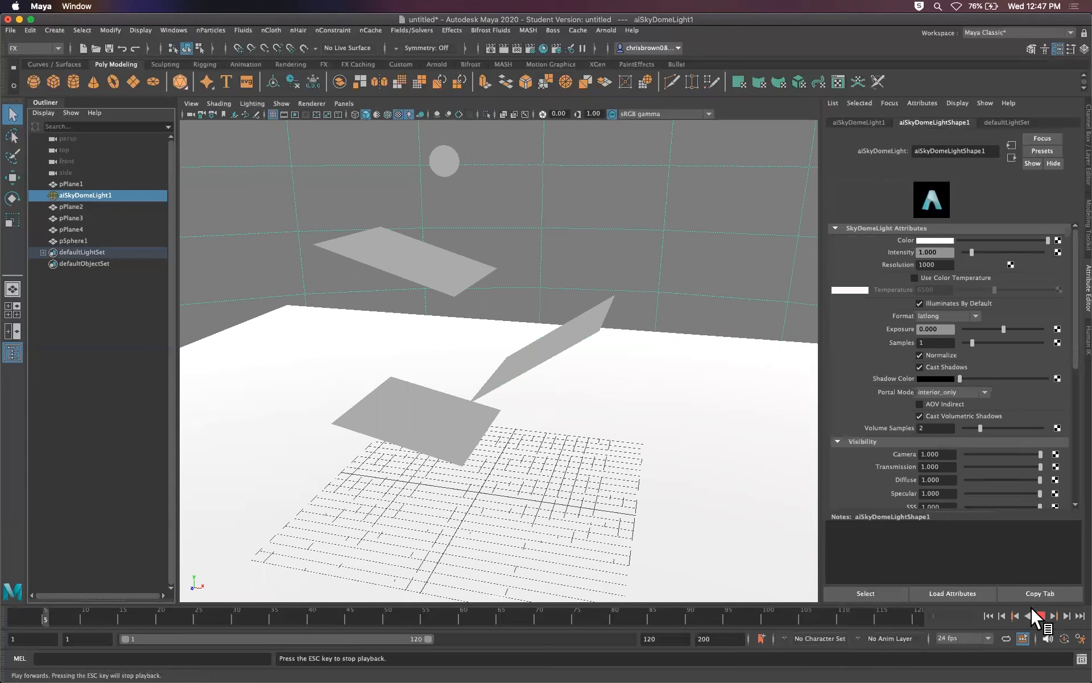
click(13, 610)
click(444, 159)
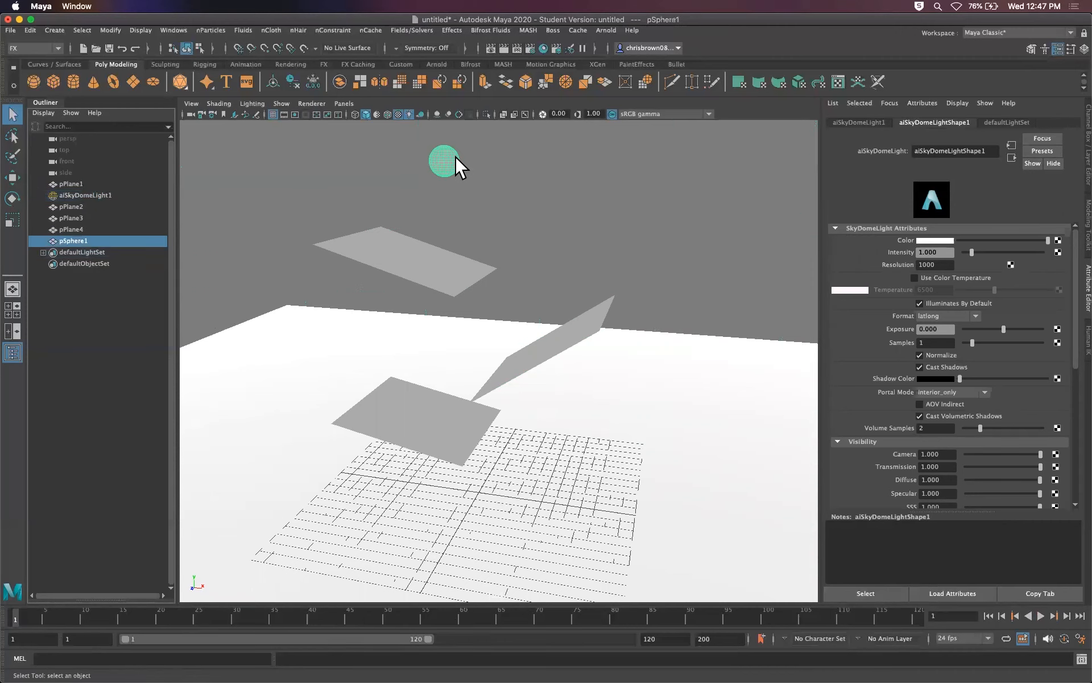
click(422, 29)
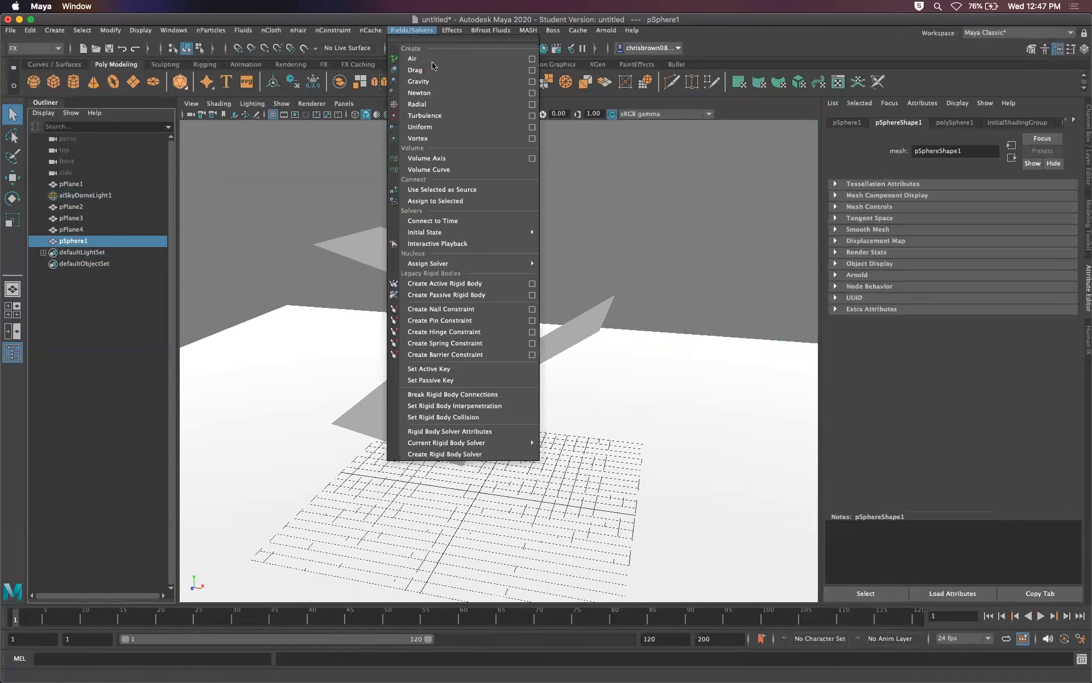
click(439, 81)
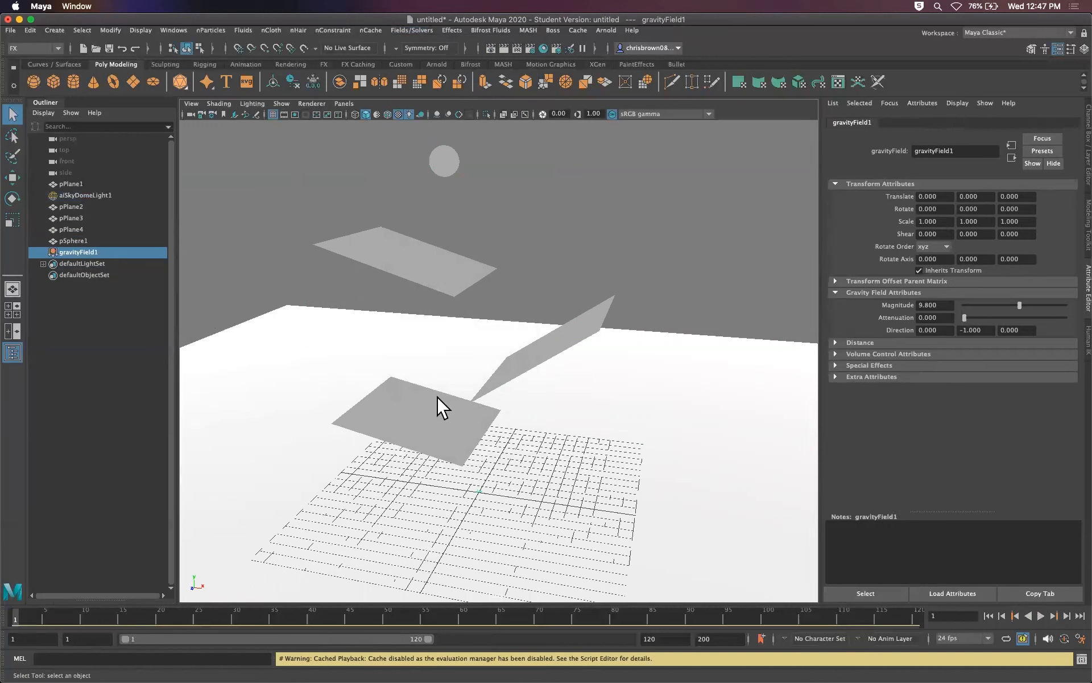
Play the simulation to check the sphere's fall under gravity, and rewind to frame 1.
click(1041, 616)
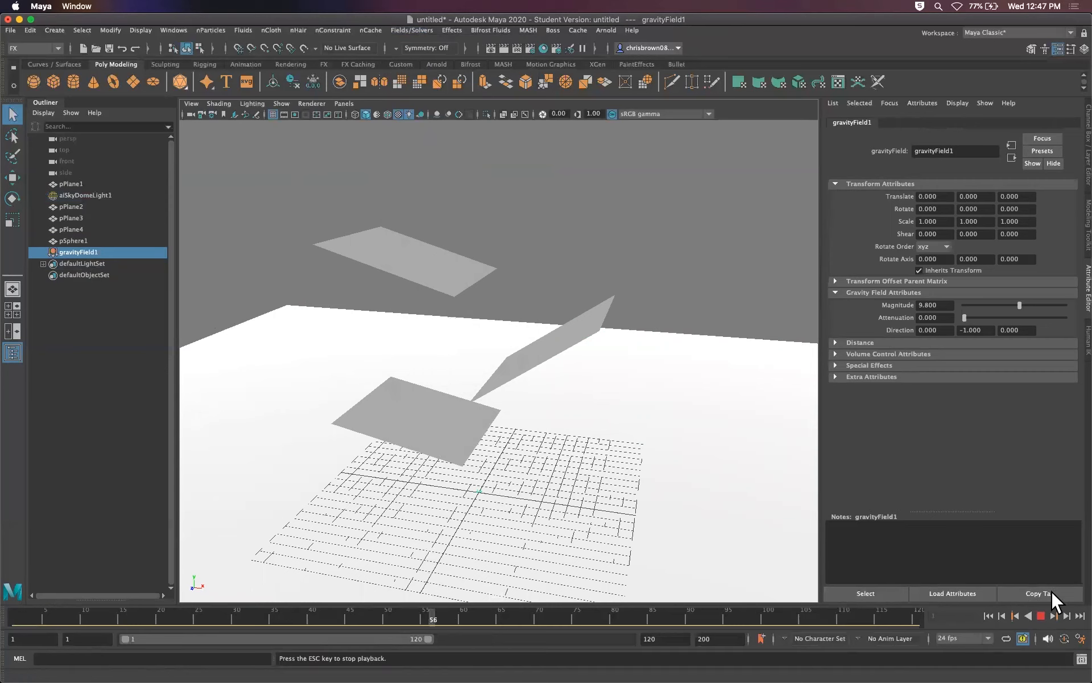
click(1045, 616)
drag(433, 614, 6, 587)
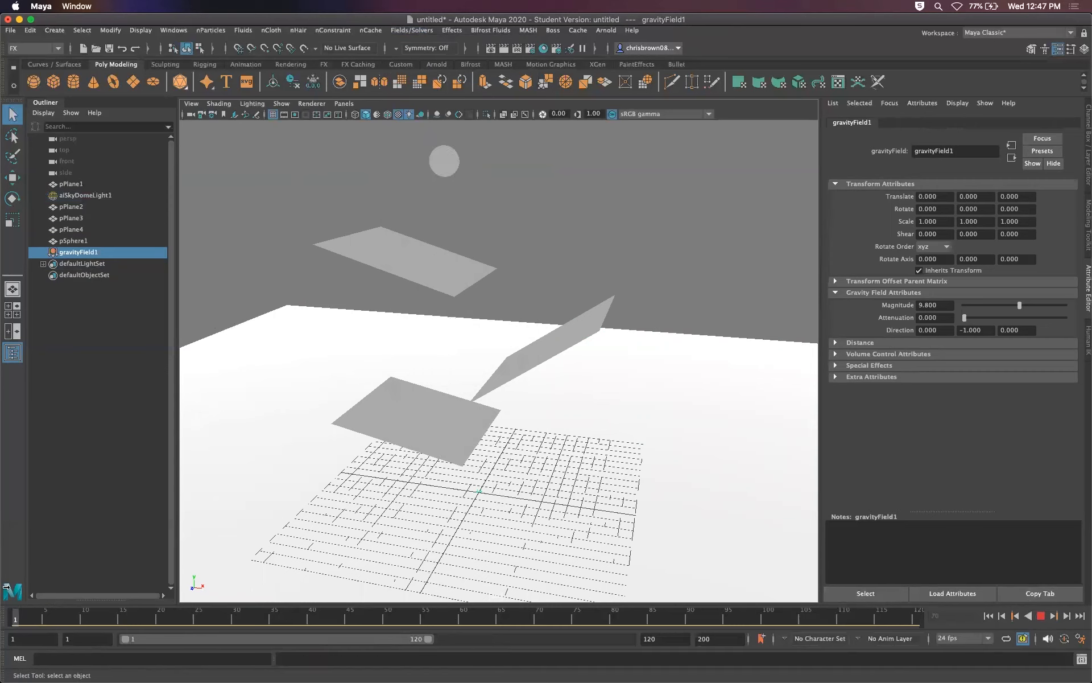
Try to make the sphere a passive rigid body.
click(499, 161)
click(445, 165)
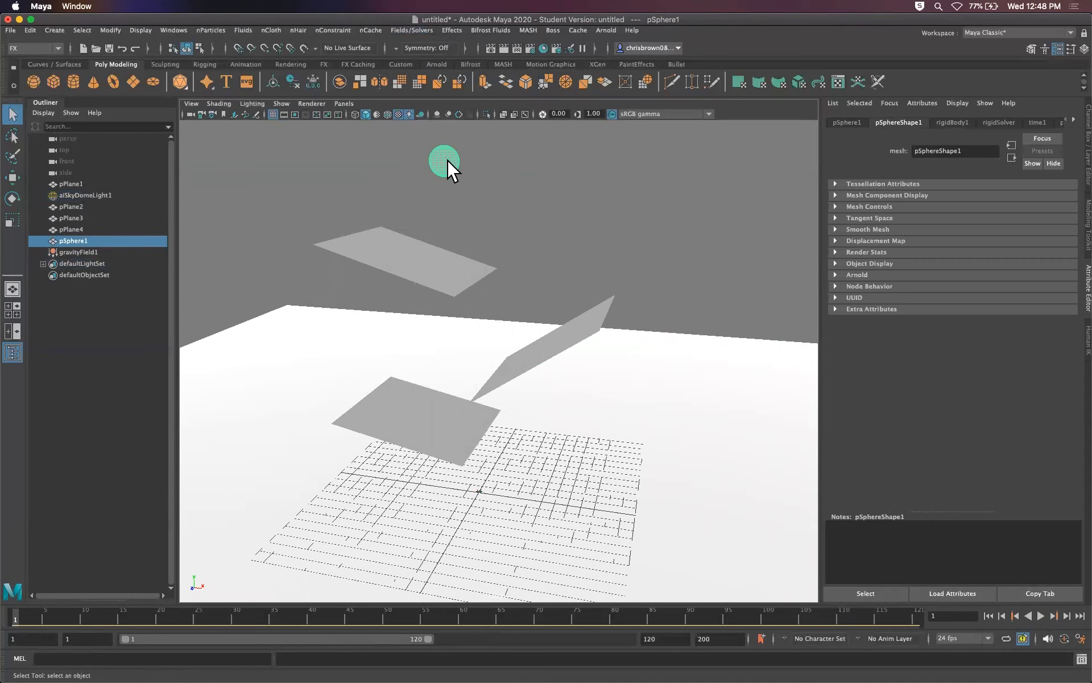
click(408, 28)
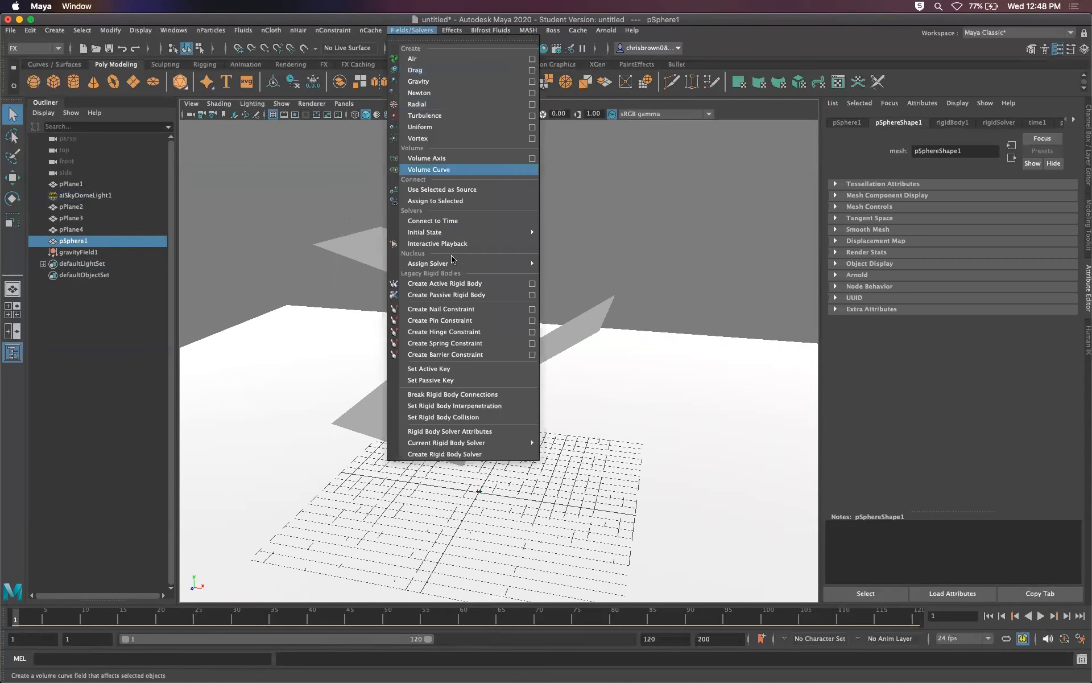
click(435, 296)
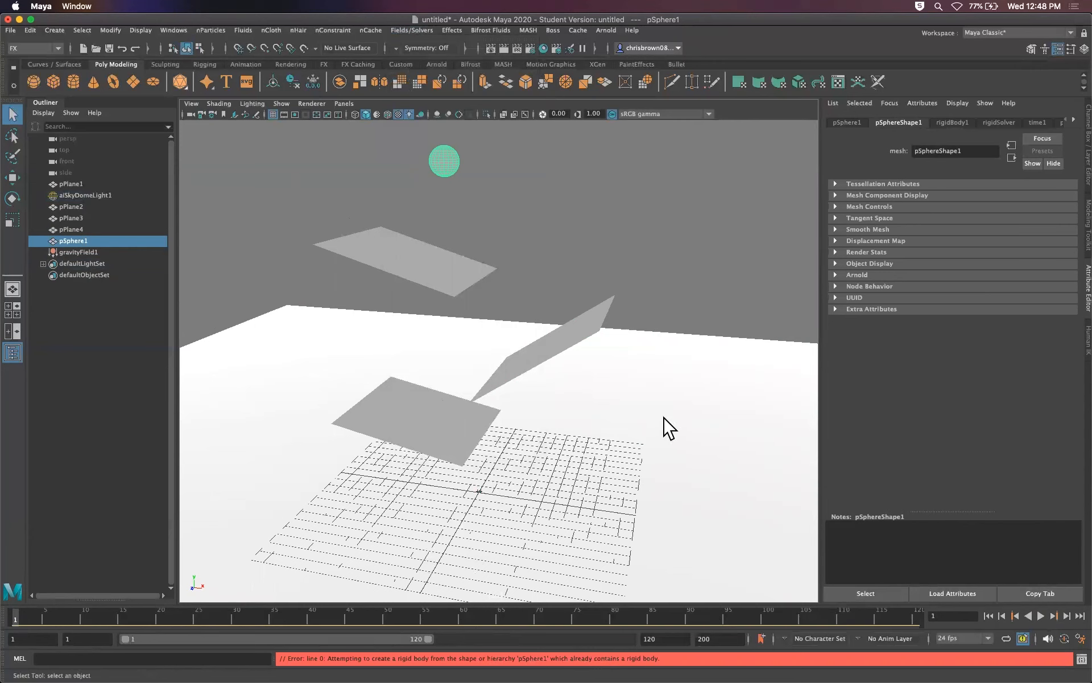
Try to make the sphere an active rigid body, keeping it selected.
click(551, 242)
click(449, 166)
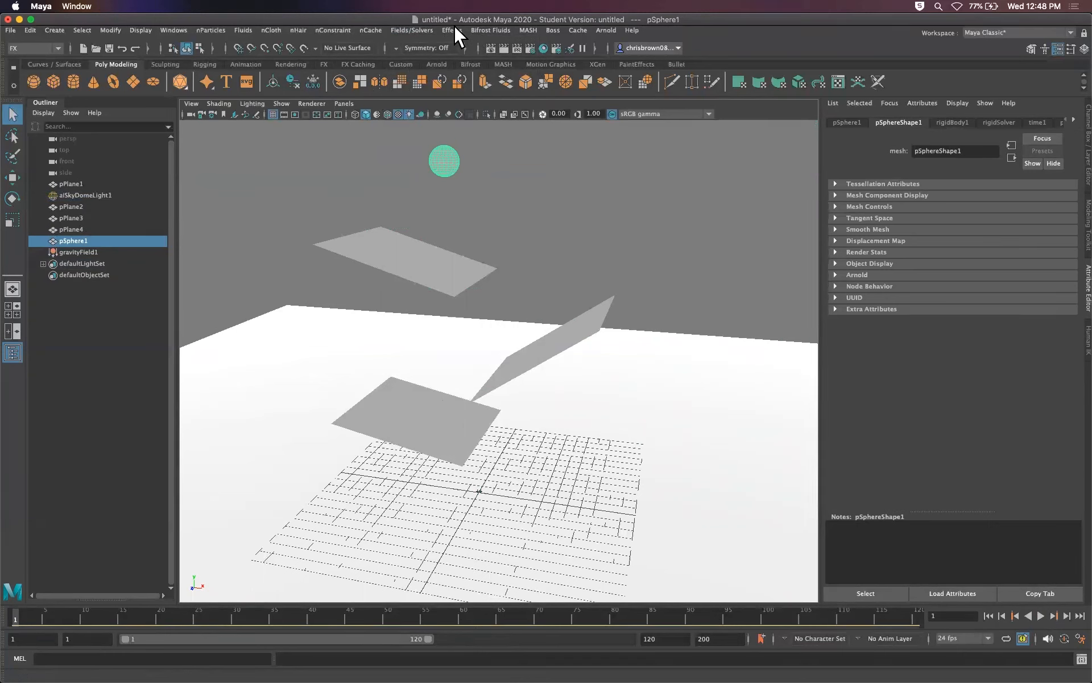
click(419, 29)
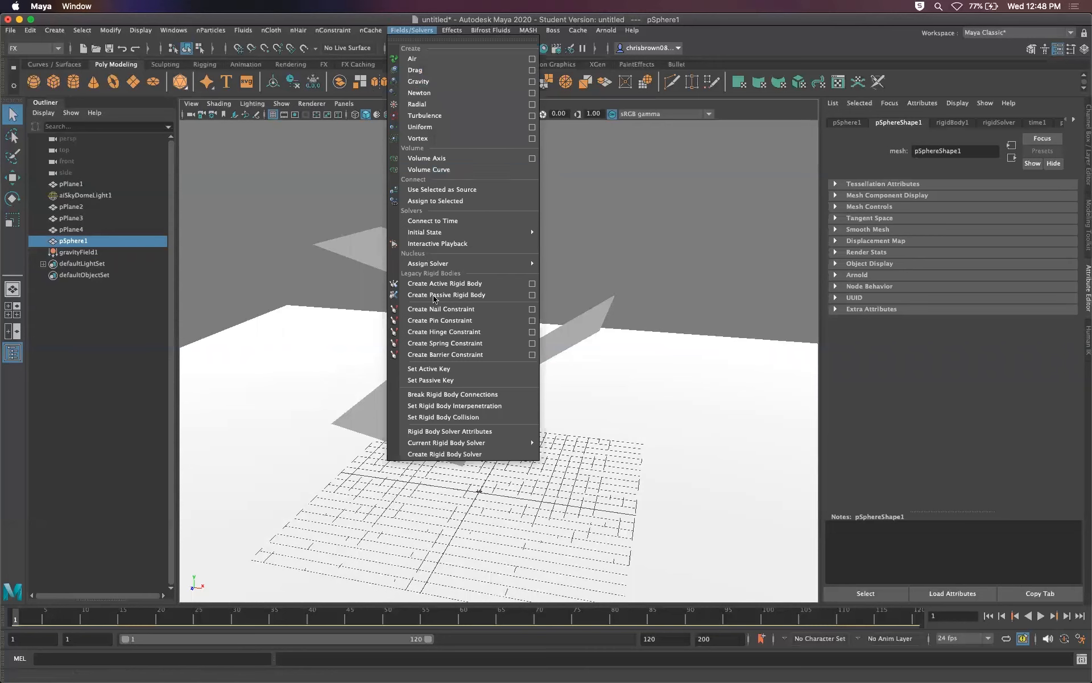
click(453, 280)
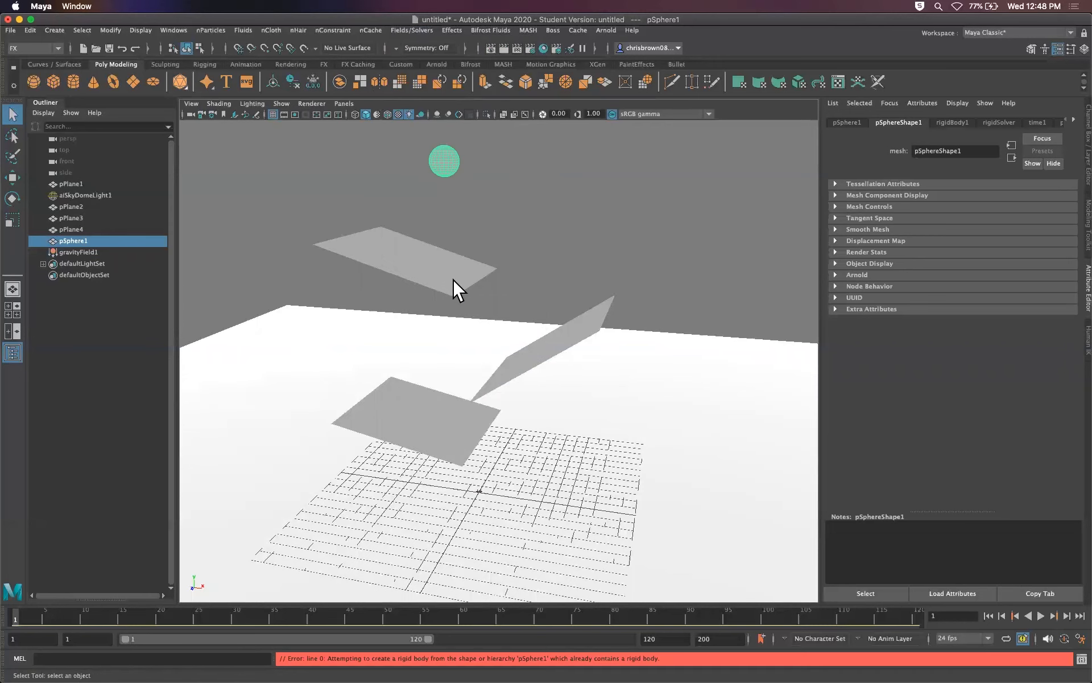
click(481, 151)
click(445, 158)
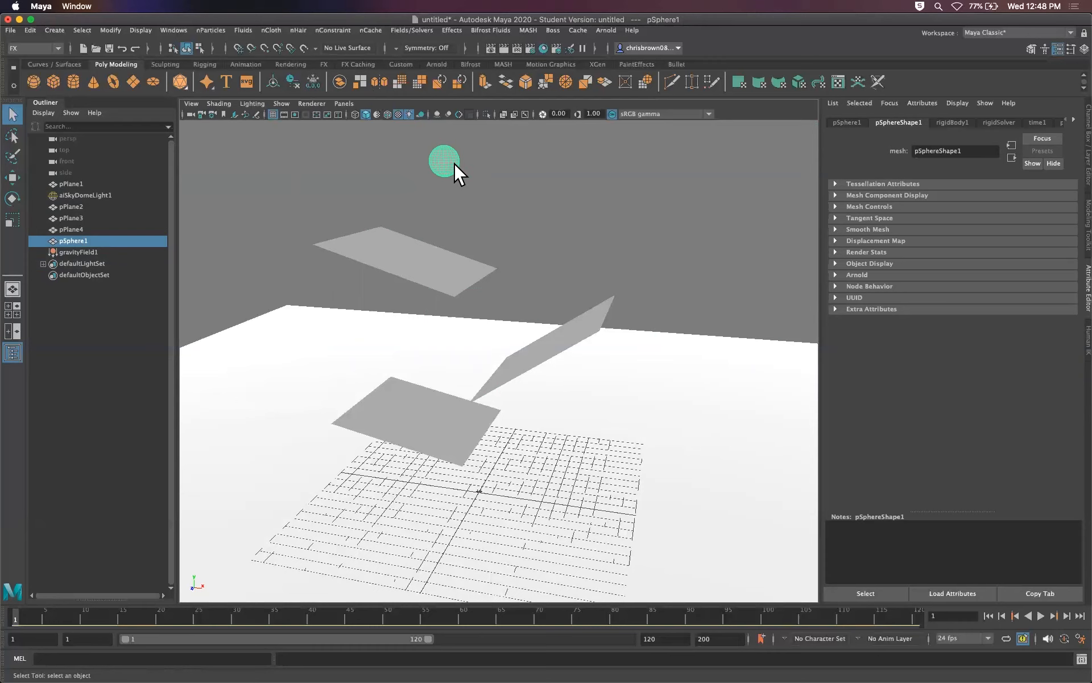
Make the three tilted planes and the large ground plane passive rigid bodies.
click(426, 259)
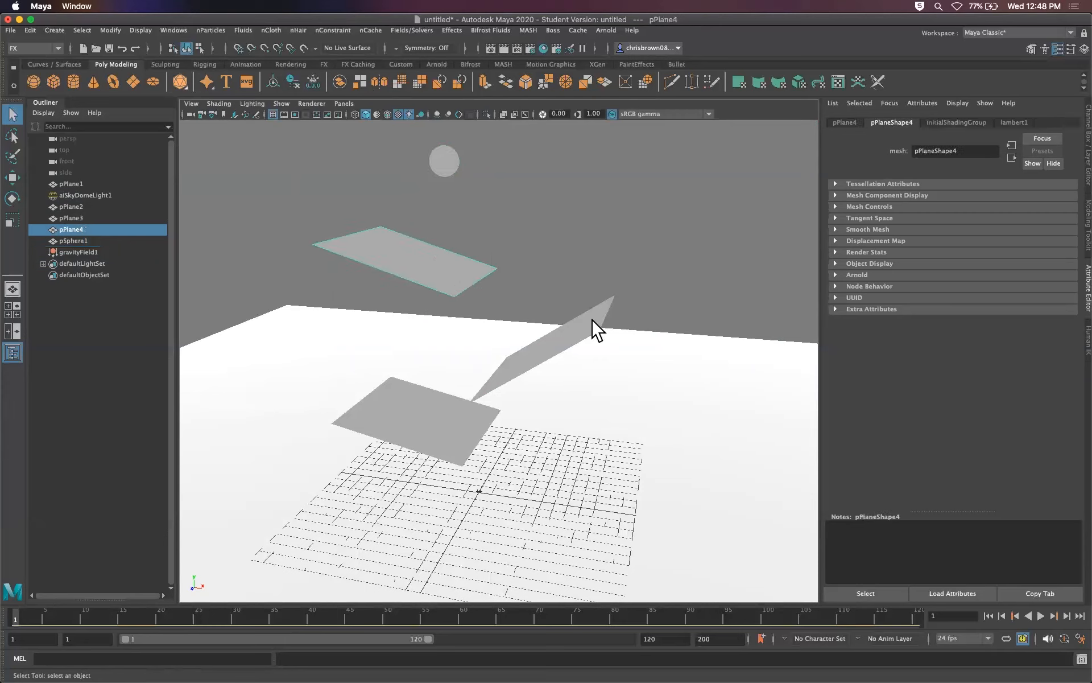
shift+click(562, 336)
shift+click(438, 423)
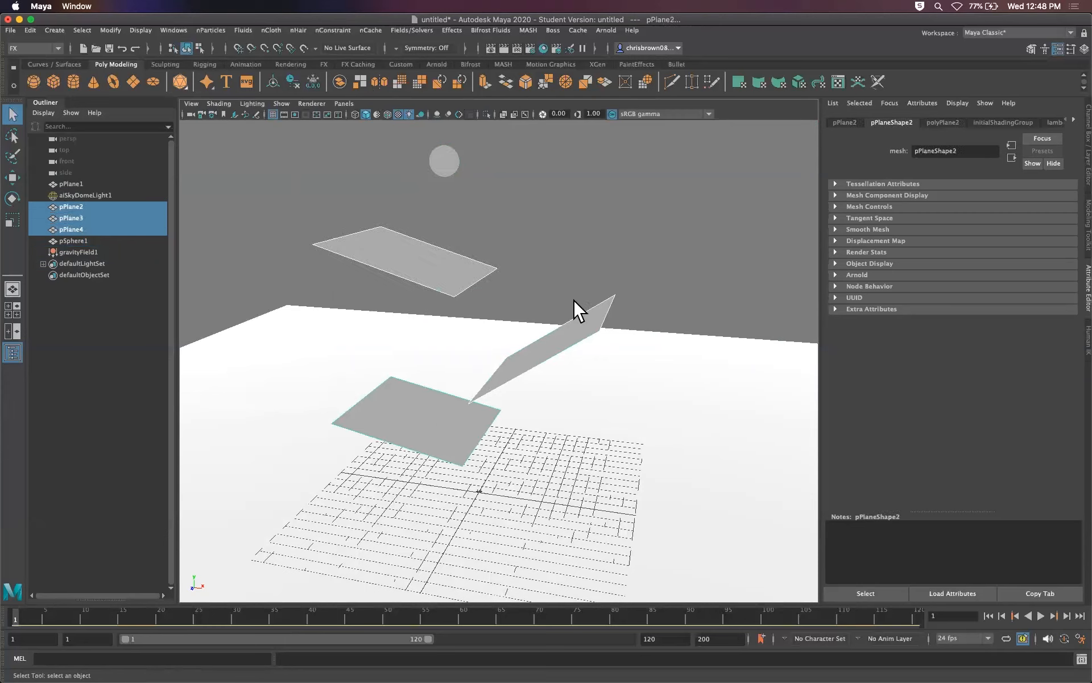
shift+click(678, 447)
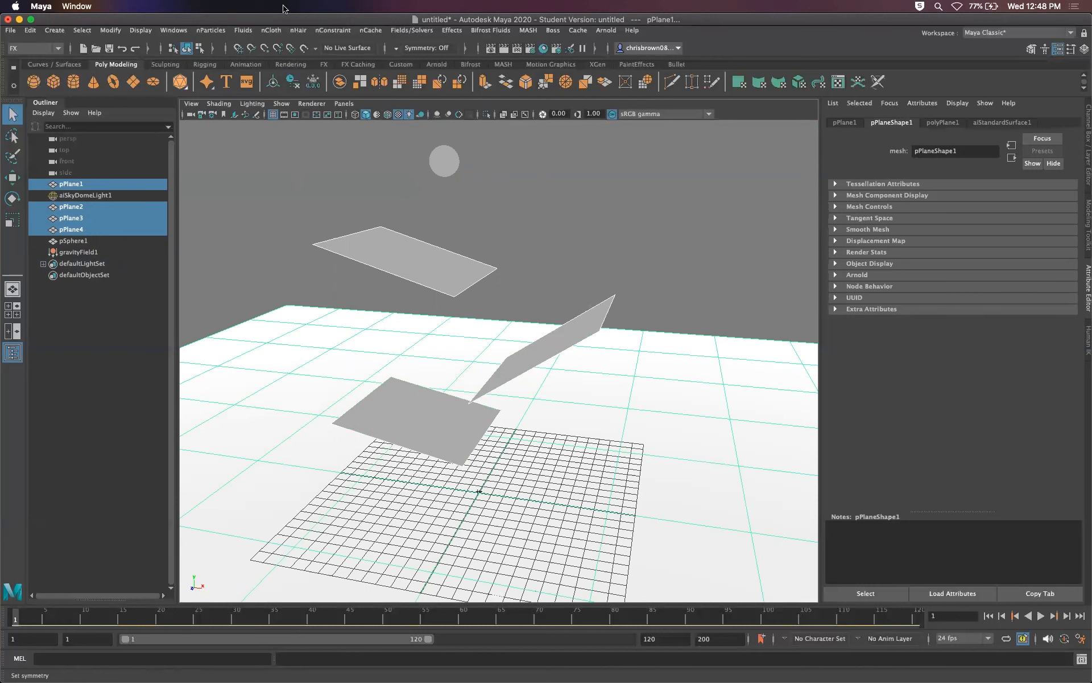
click(410, 31)
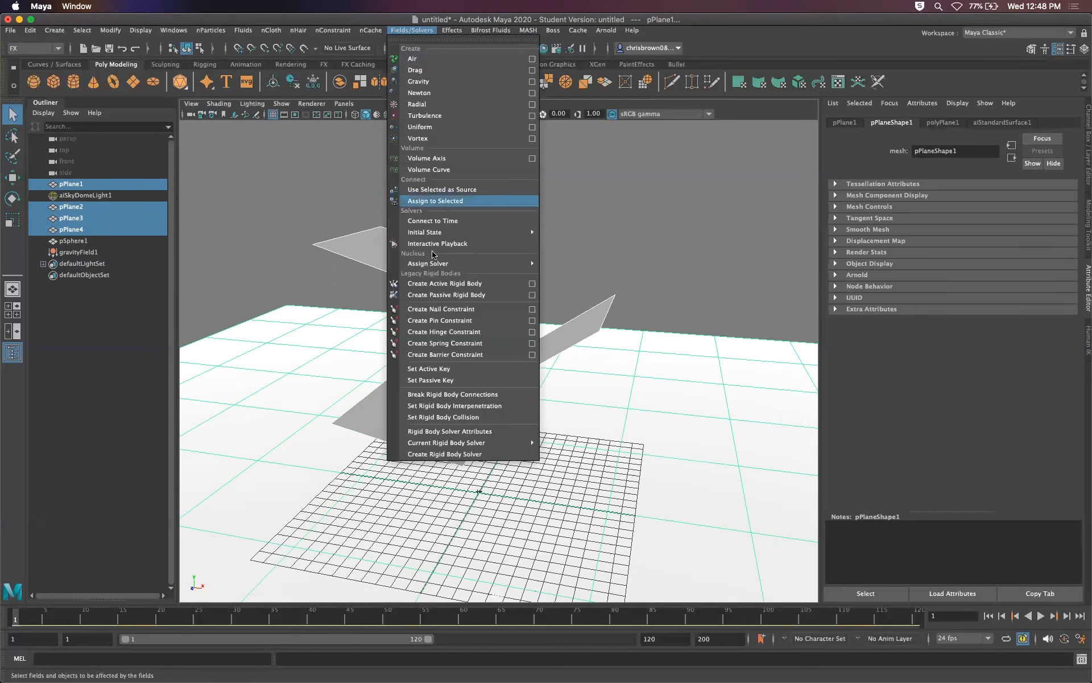
click(442, 294)
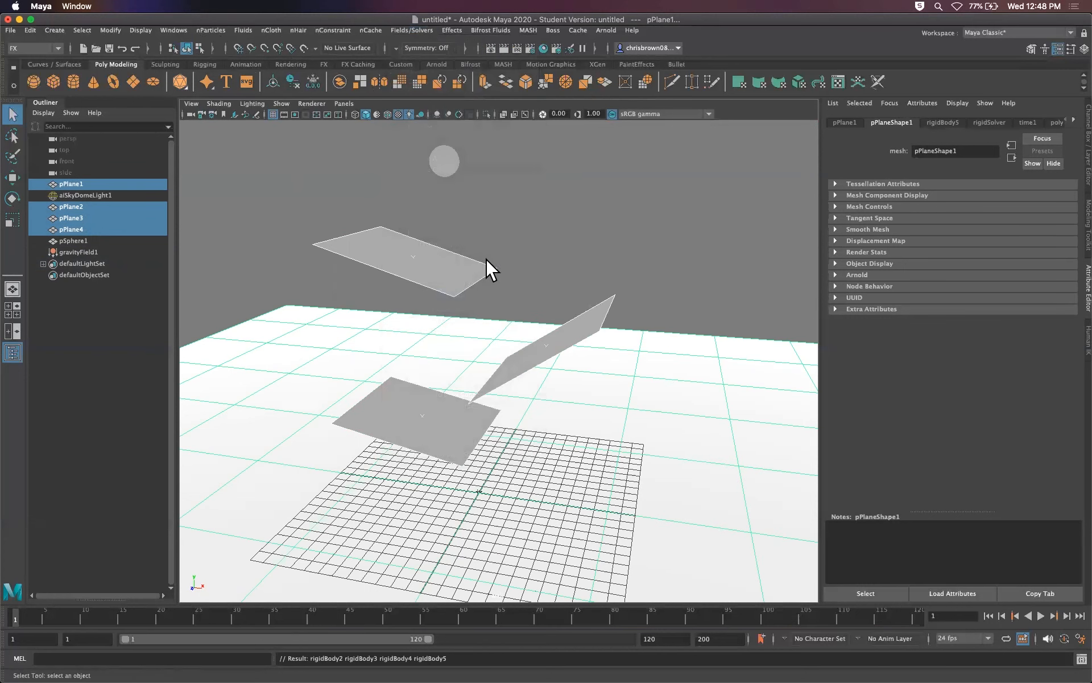
Play the simulation from an adjusted angle to watch the sphere meet the uppermost tilted plane, and stop playback.
click(544, 244)
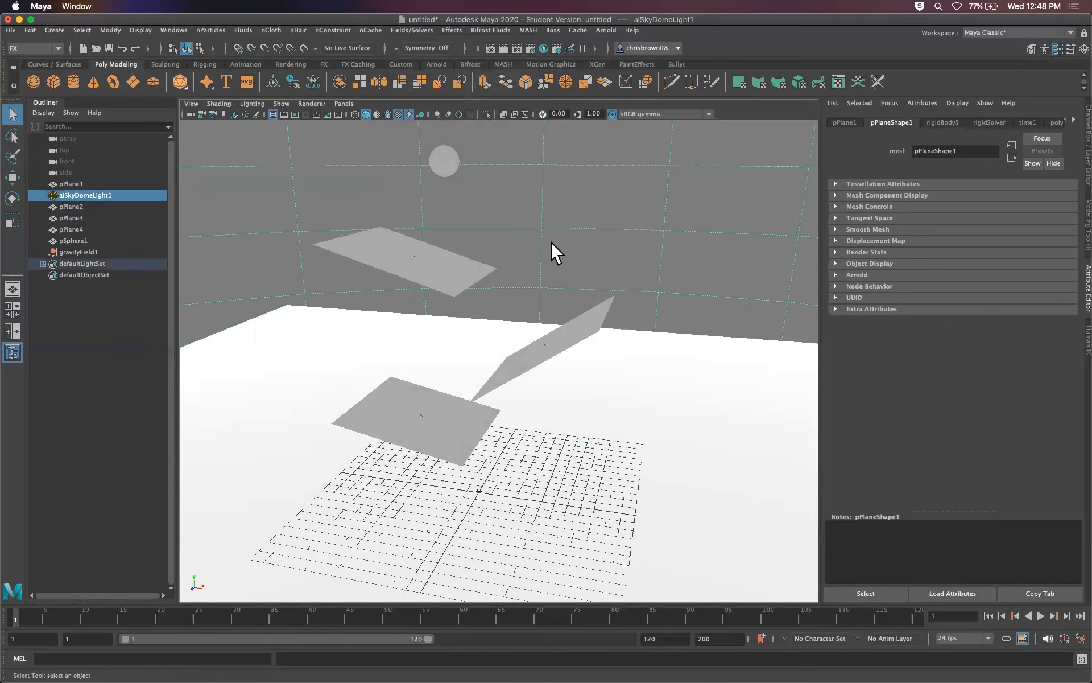
click(448, 154)
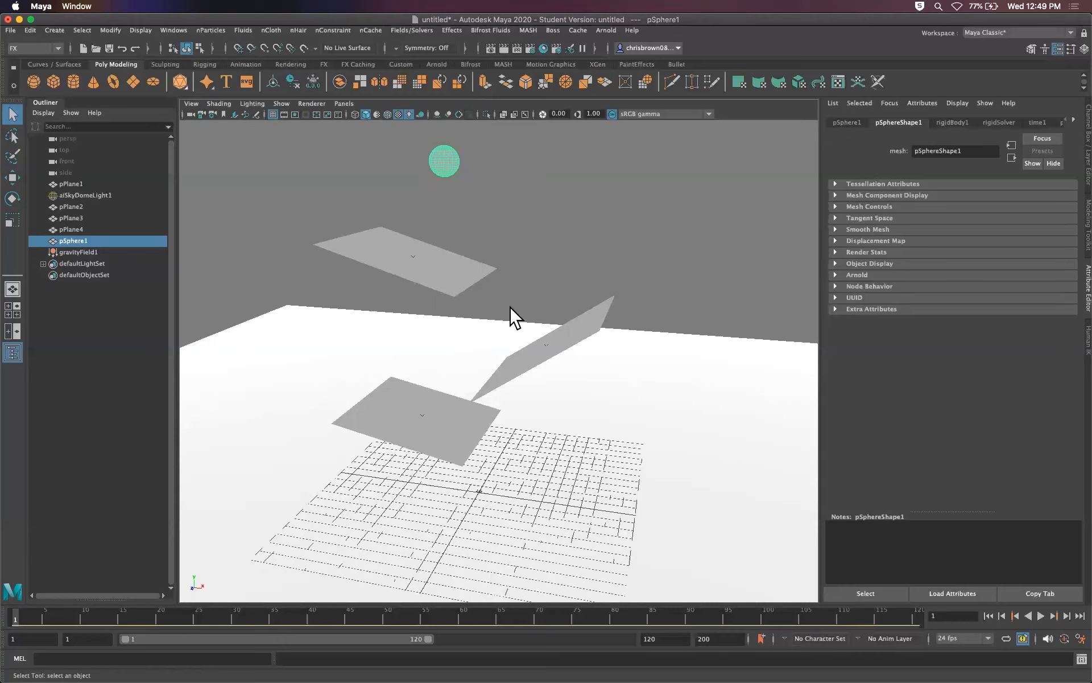
alt+drag(478, 315, 509, 316)
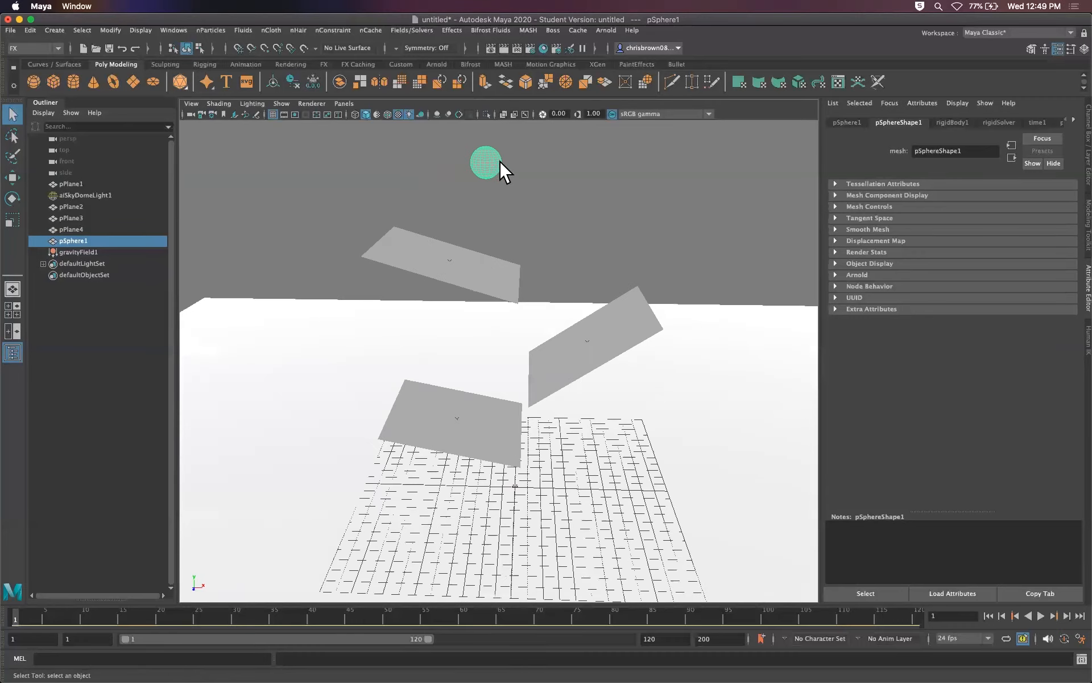
alt+drag(522, 265, 576, 268)
key(alt+v)
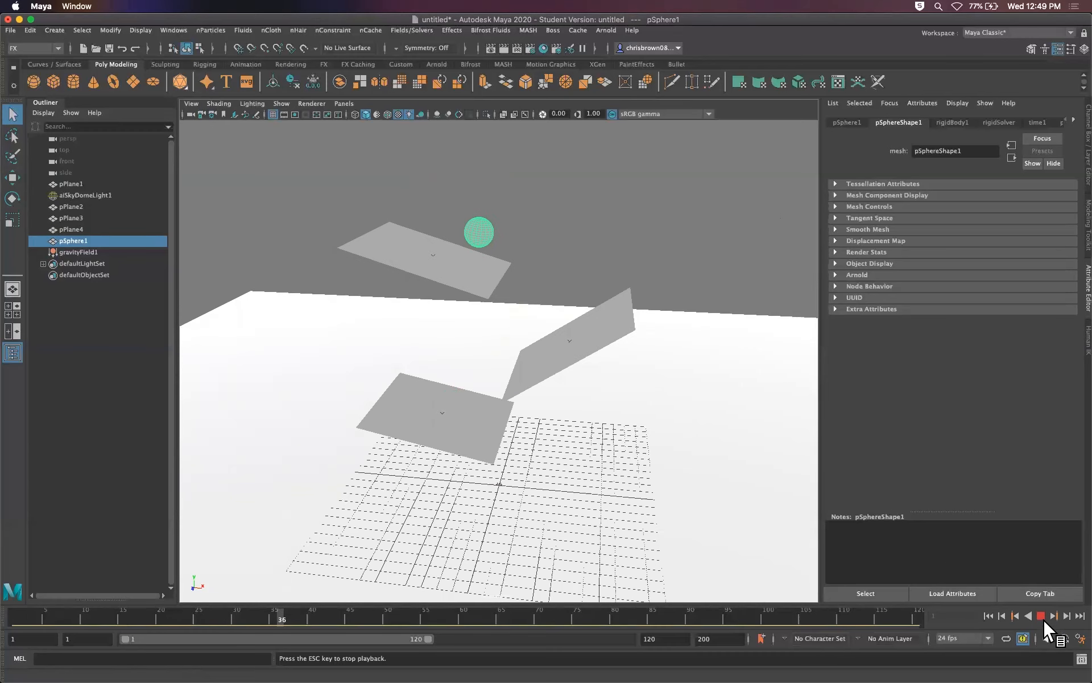
click(1028, 615)
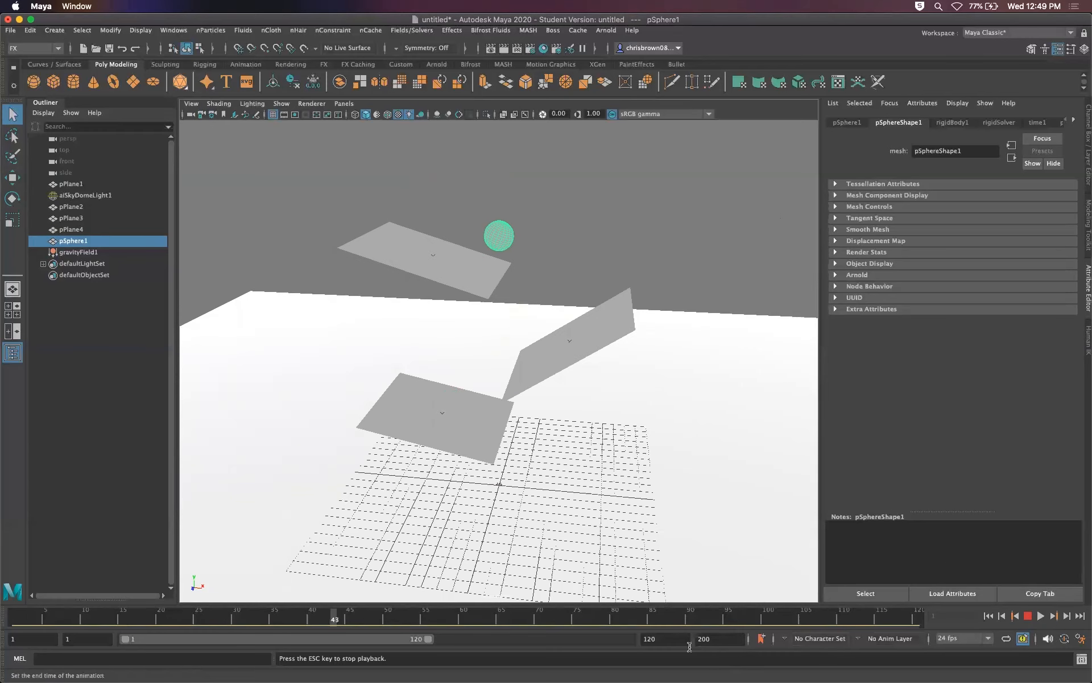
click(1028, 616)
Extend the animation end time and the playback range to frame 300, and return to frame 1.
double_click(481, 638)
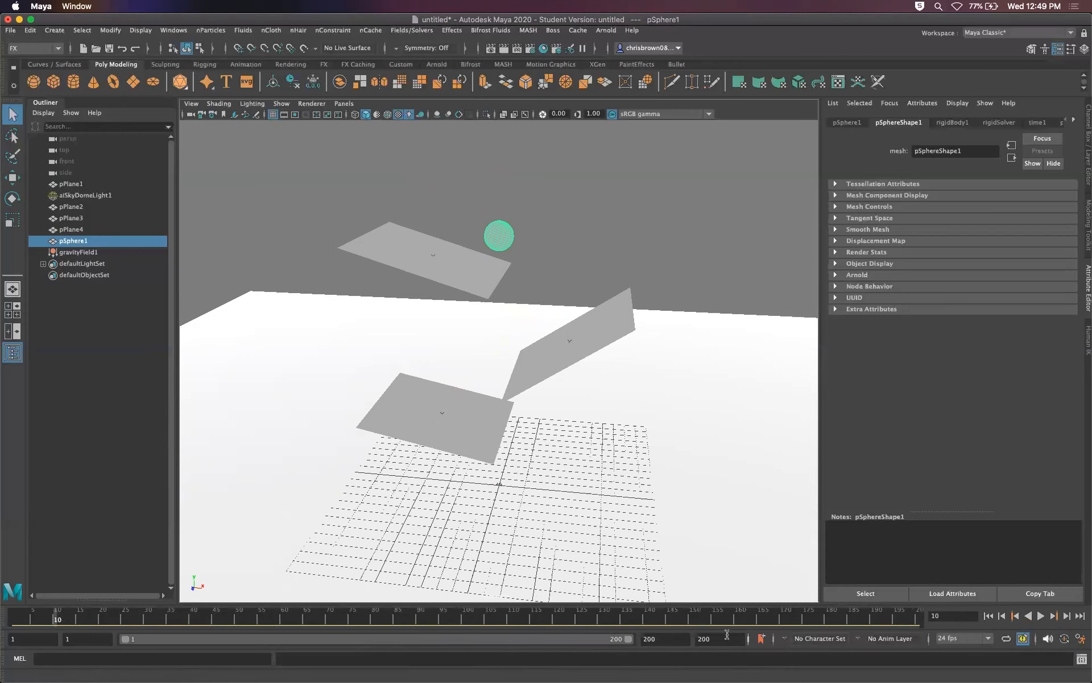
text(300)
key(Return)
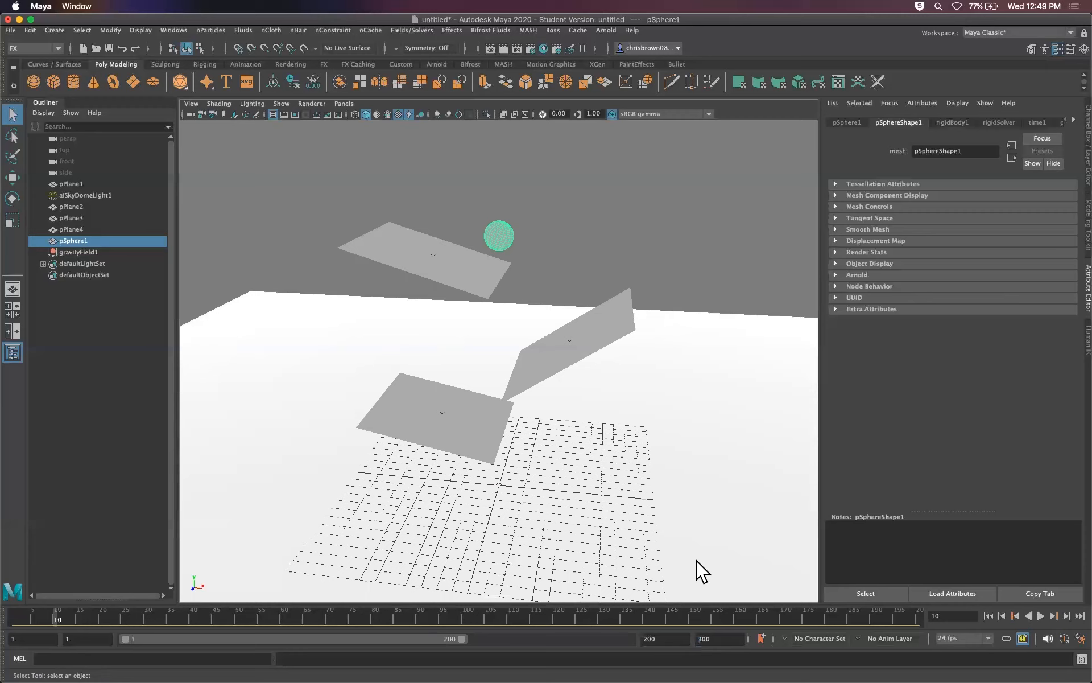
drag(456, 636, 620, 638)
drag(287, 637, 81, 631)
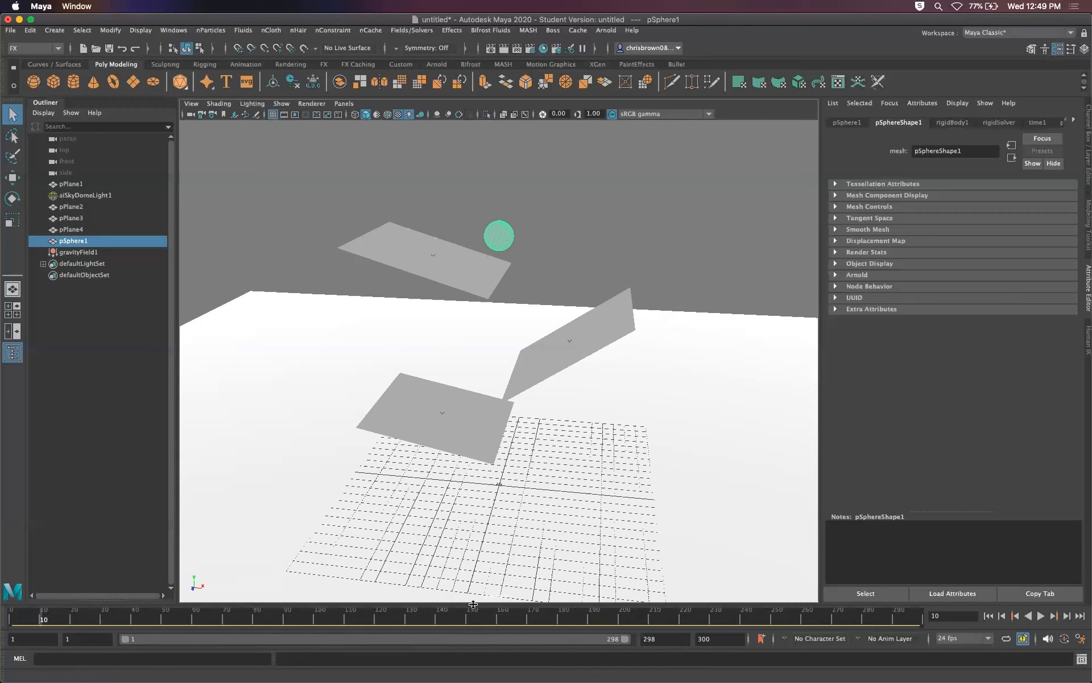
drag(624, 641, 643, 637)
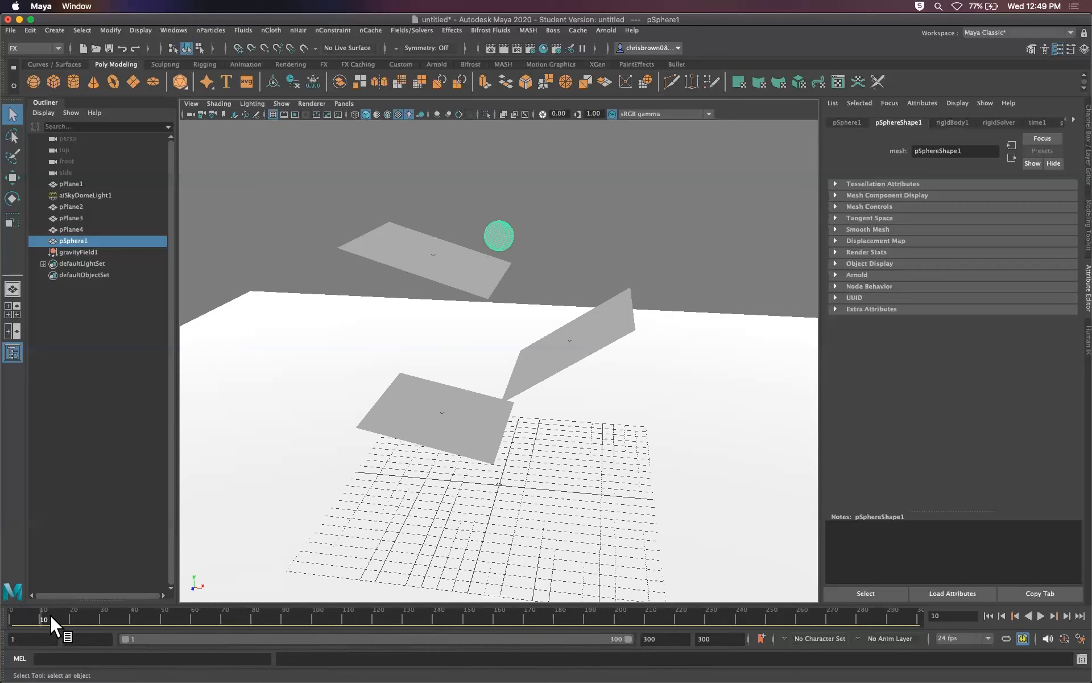
drag(50, 614, 11, 617)
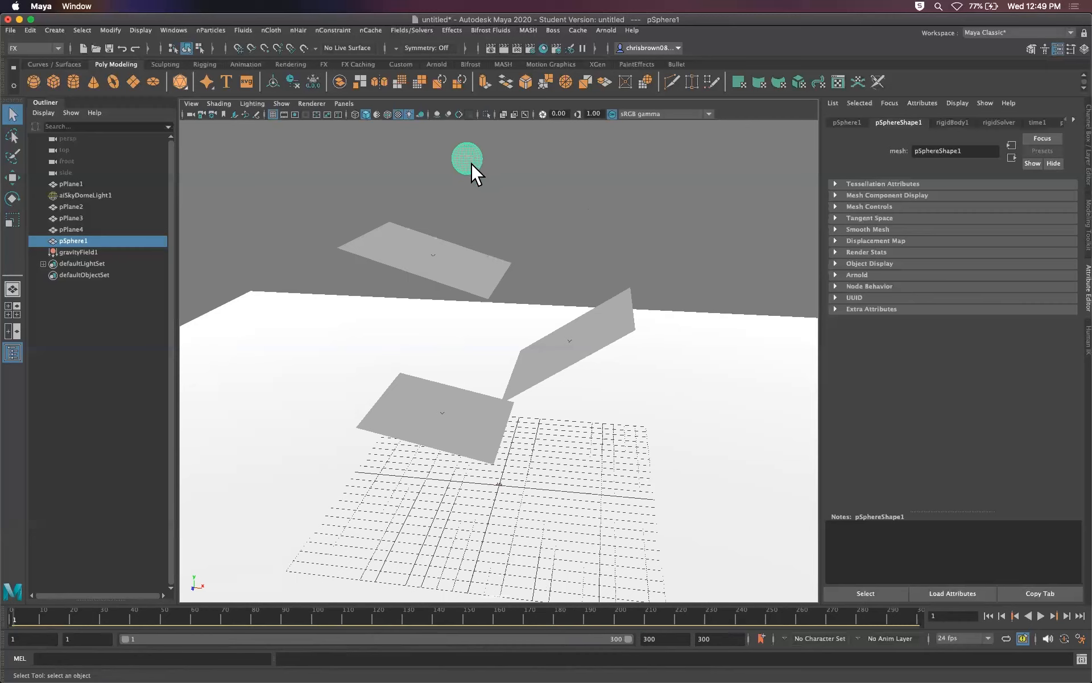
Show the sphere's rigid body attributes, play the simulation to watch it bounce down the planes, stop it, and return to frame 1.
click(952, 122)
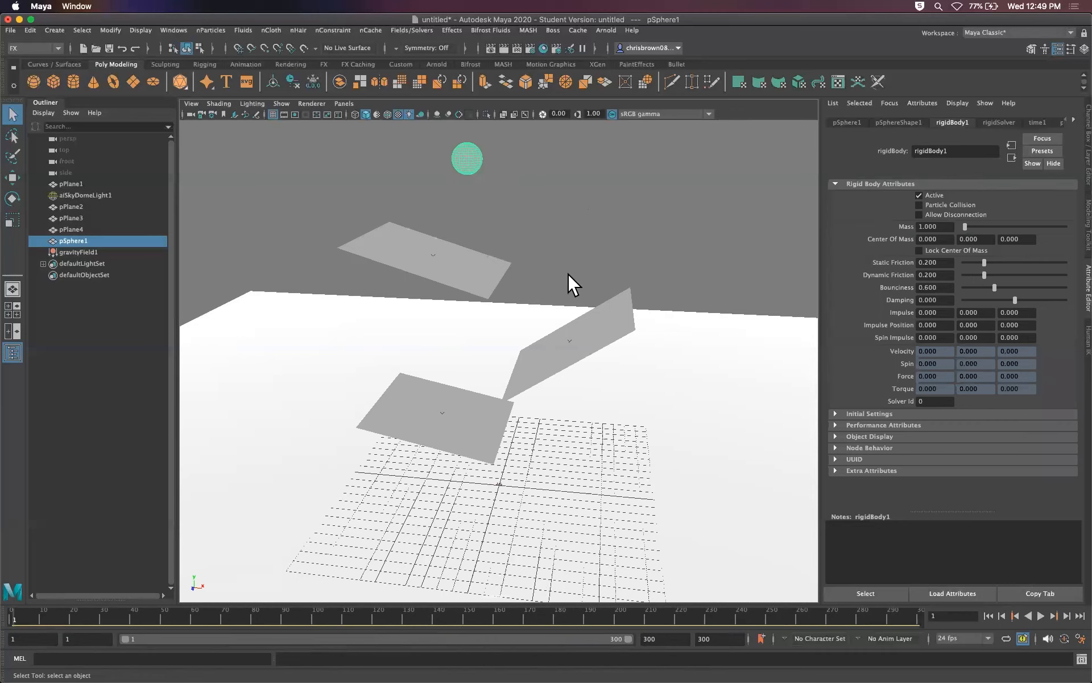
click(1041, 615)
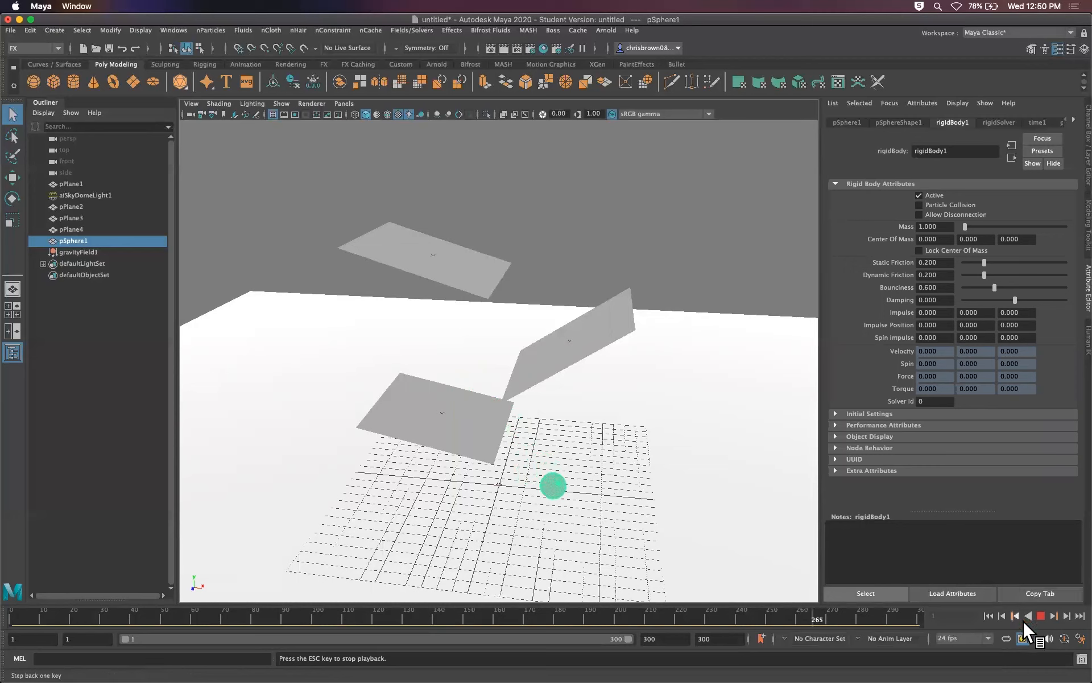
click(1039, 616)
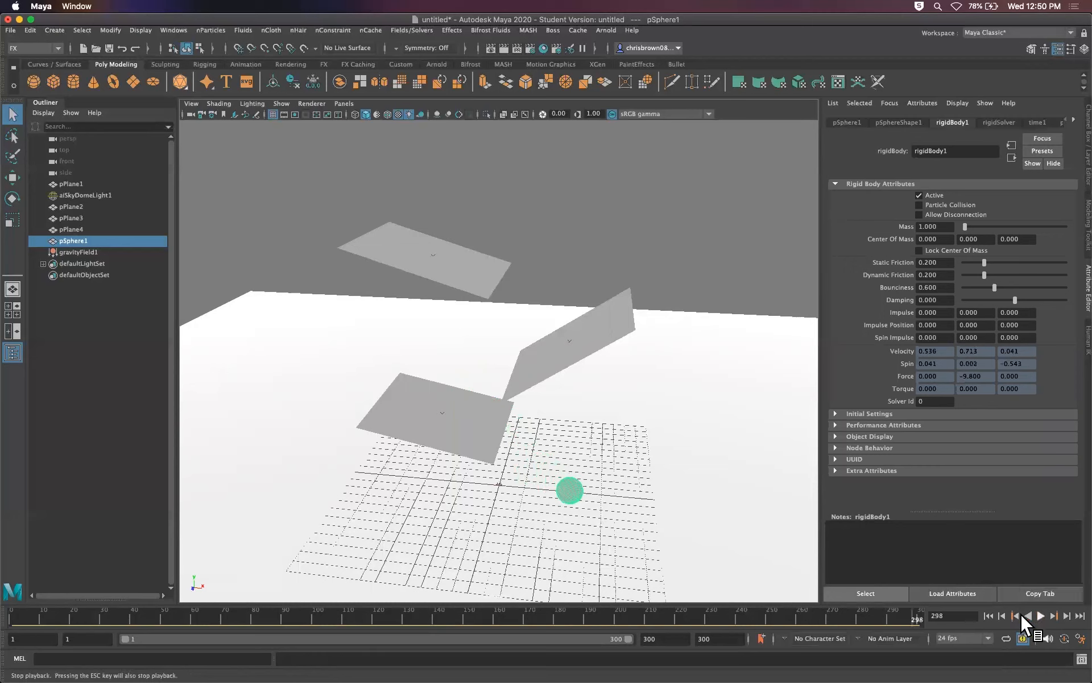
click(12, 618)
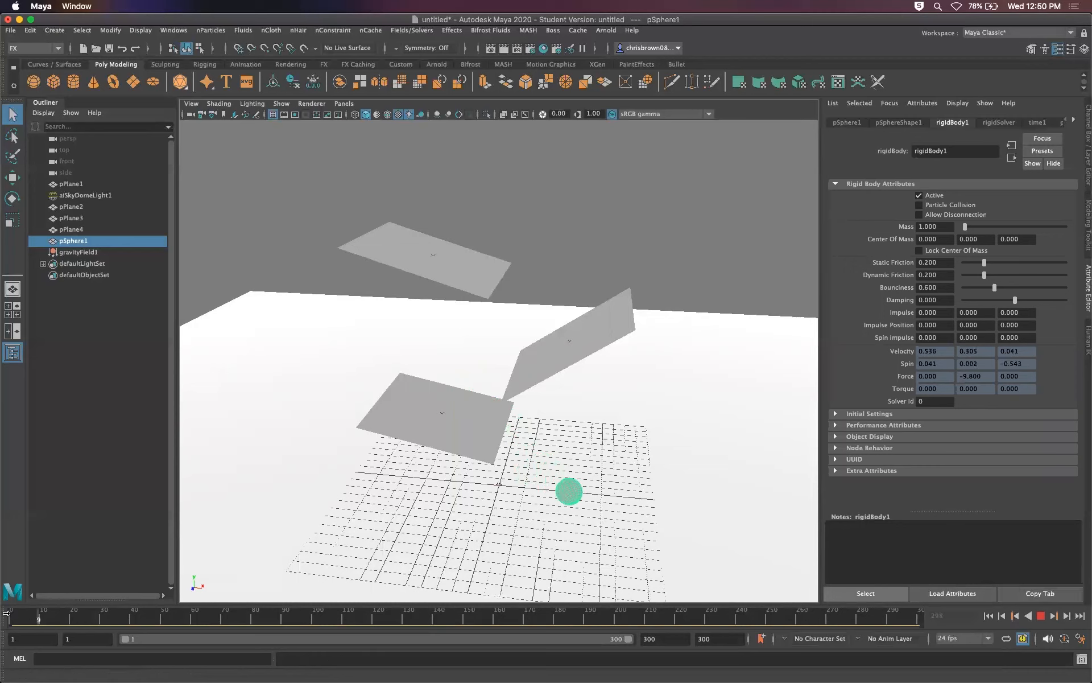
Set the sphere's rigid body mass to 10 and static friction to about 0.398, and play the simulation to test it.
click(933, 227)
text(10)
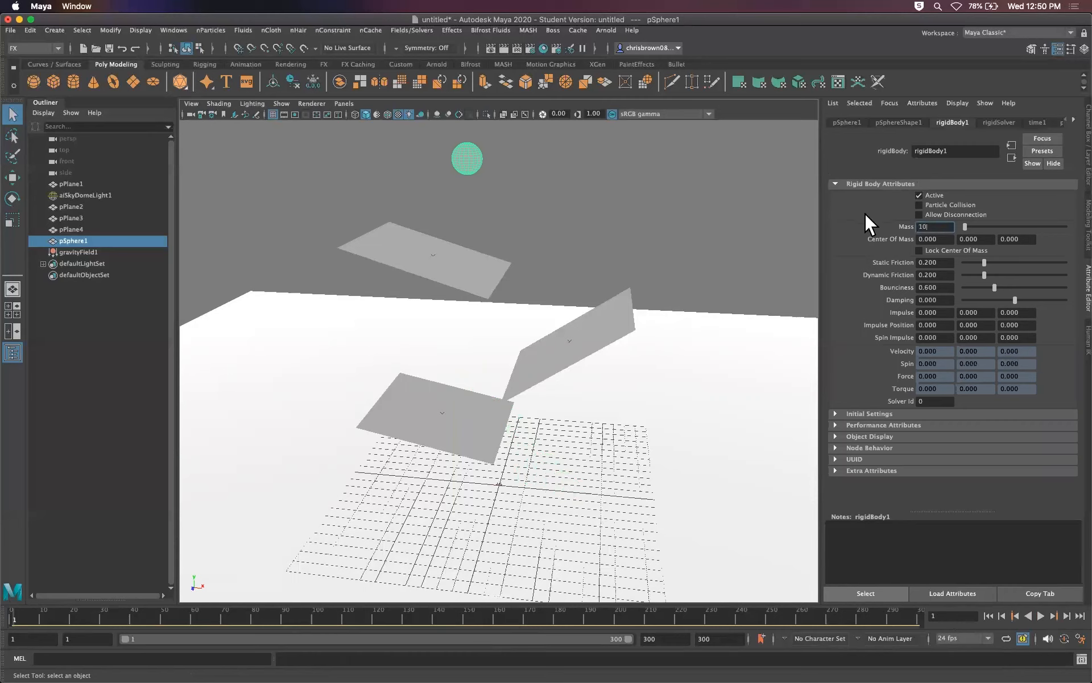
click(1004, 262)
click(941, 239)
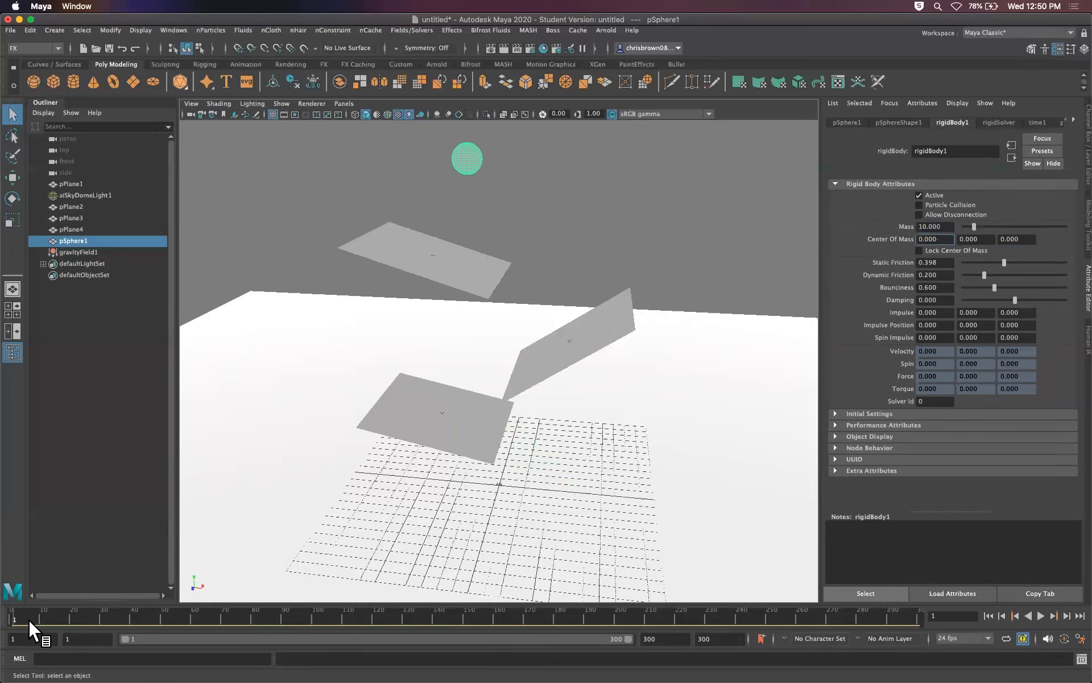
click(1041, 615)
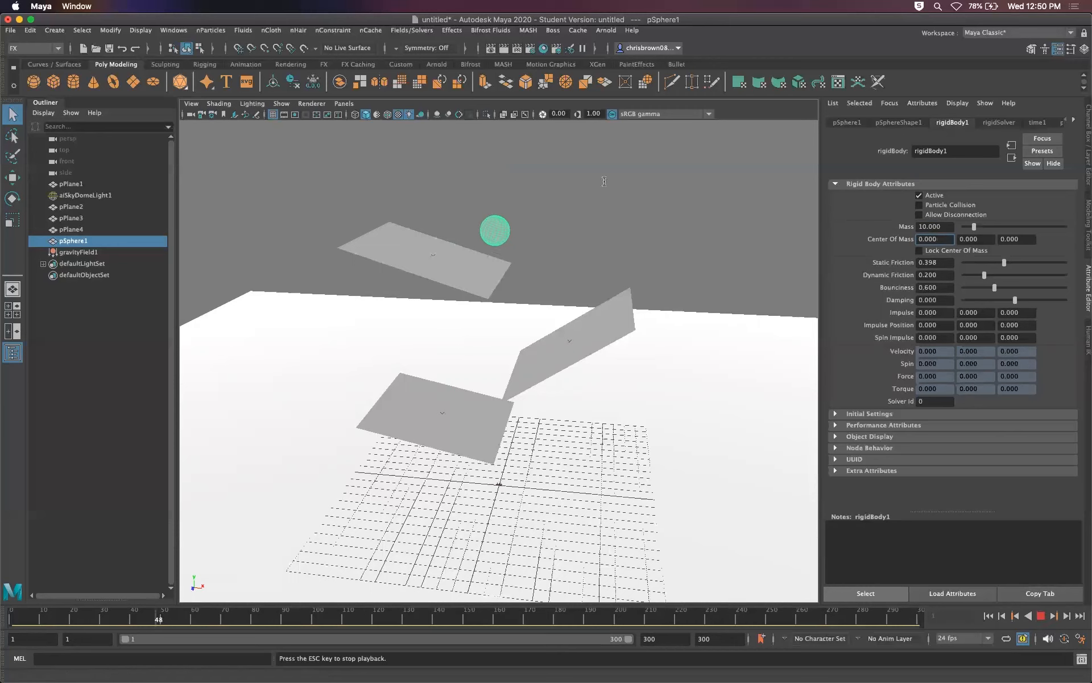
click(1040, 614)
Set the sphere's rigid body mass to 100, replay the simulation from the start, stop it, and return to frame 1.
click(949, 227)
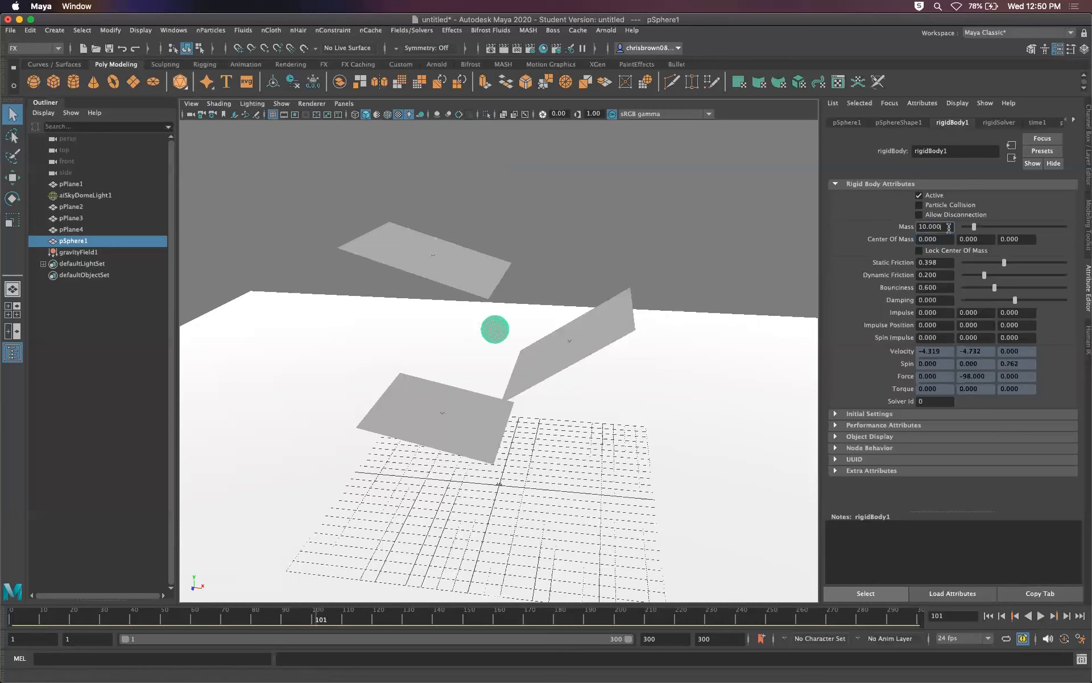
text(0)
key(Return)
key(alt+shift+v)
click(1041, 616)
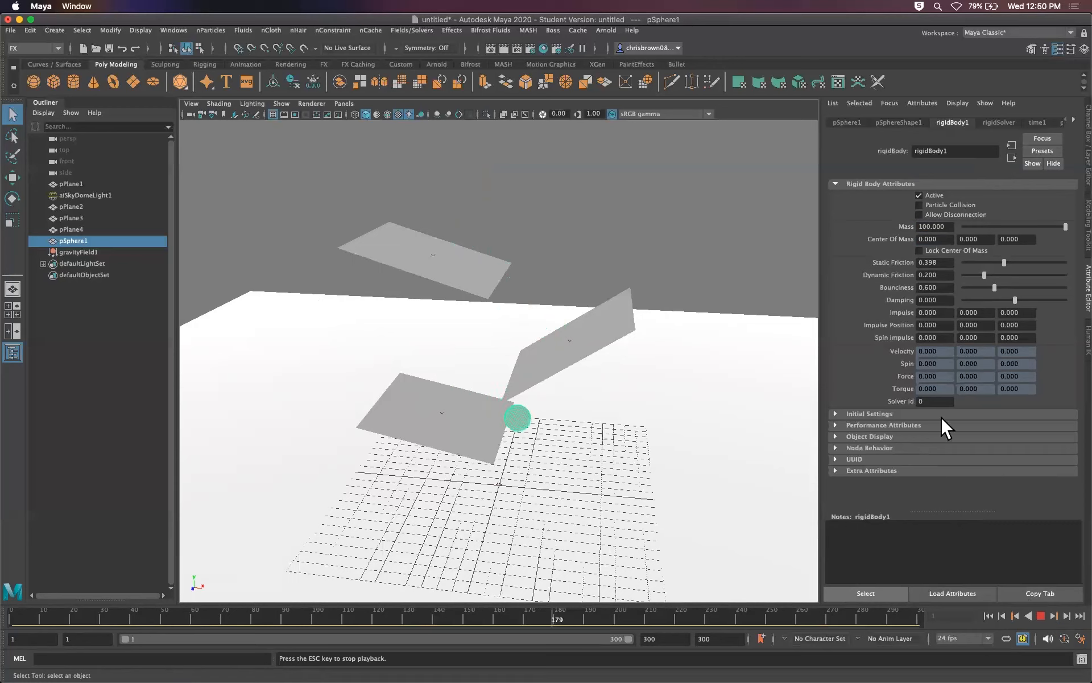
click(1040, 615)
click(619, 611)
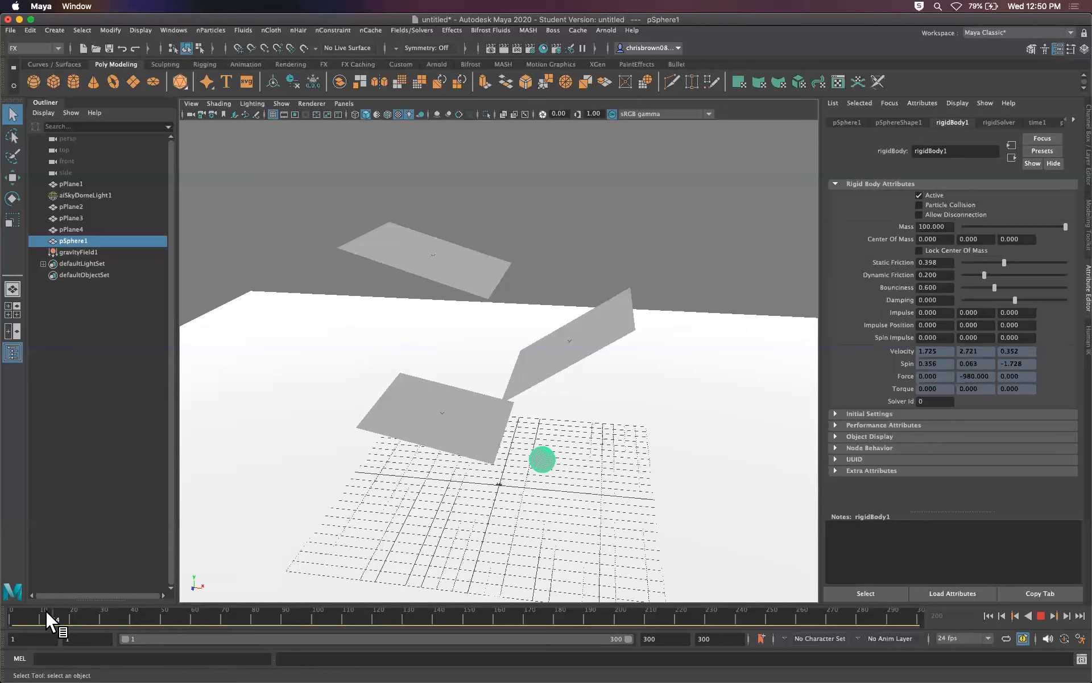
click(13, 616)
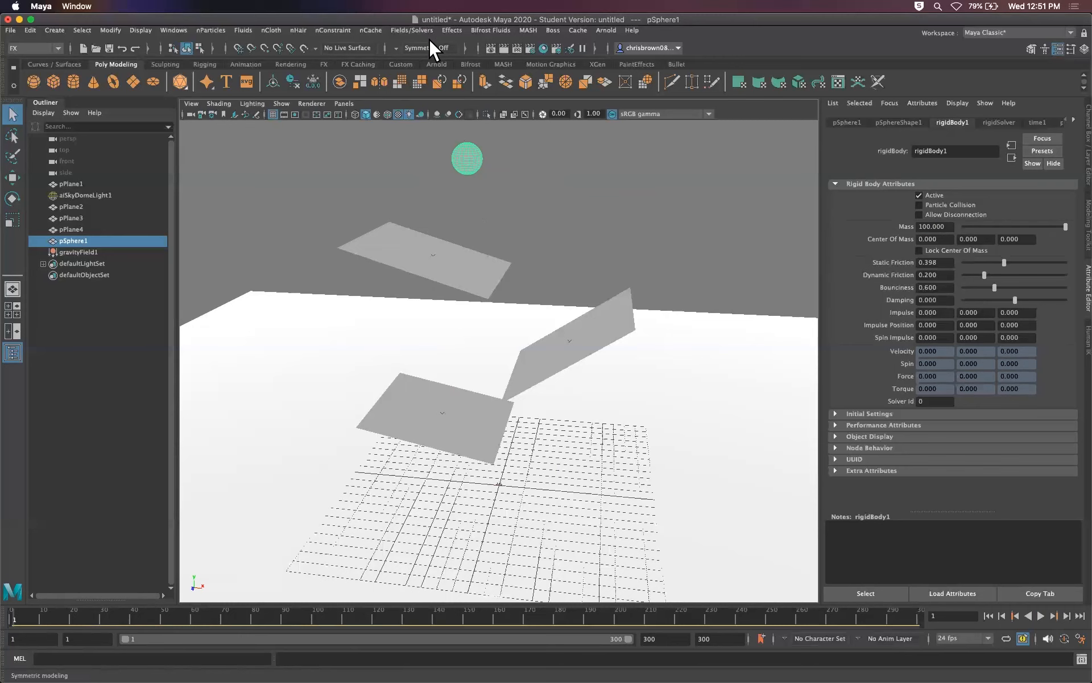
click(414, 30)
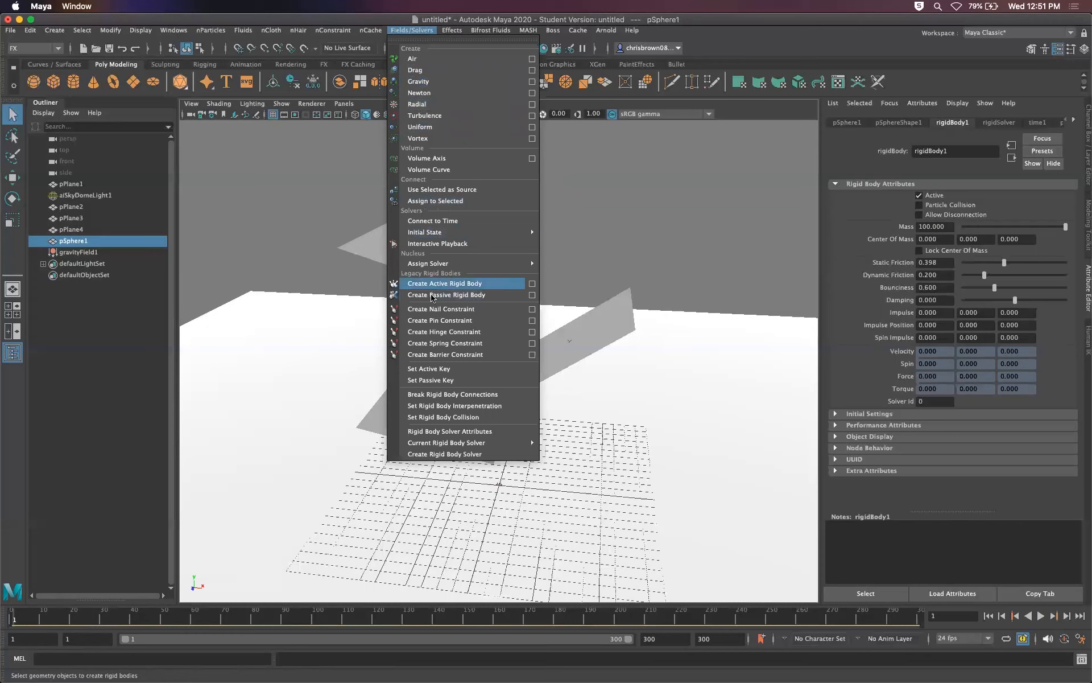
click(638, 218)
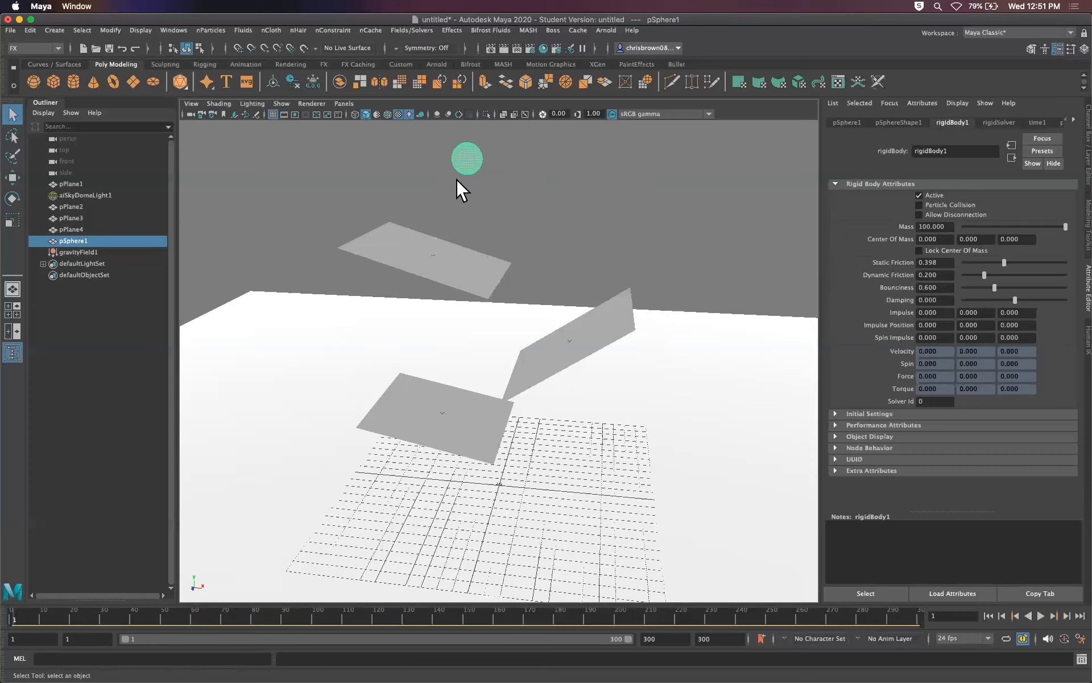
Undo the whole legacy rigid body setup, back to before the gravity field was added to the scene.
key(super+z)
key(super+z)
key(super+z)
key(super+z)
key(super+z)
key(super+z)
key(super+z)
key(super+z)
key(super+z)
key(super+z)
key(super+z)
key(super+z)
key(super+z)
key(super+z)
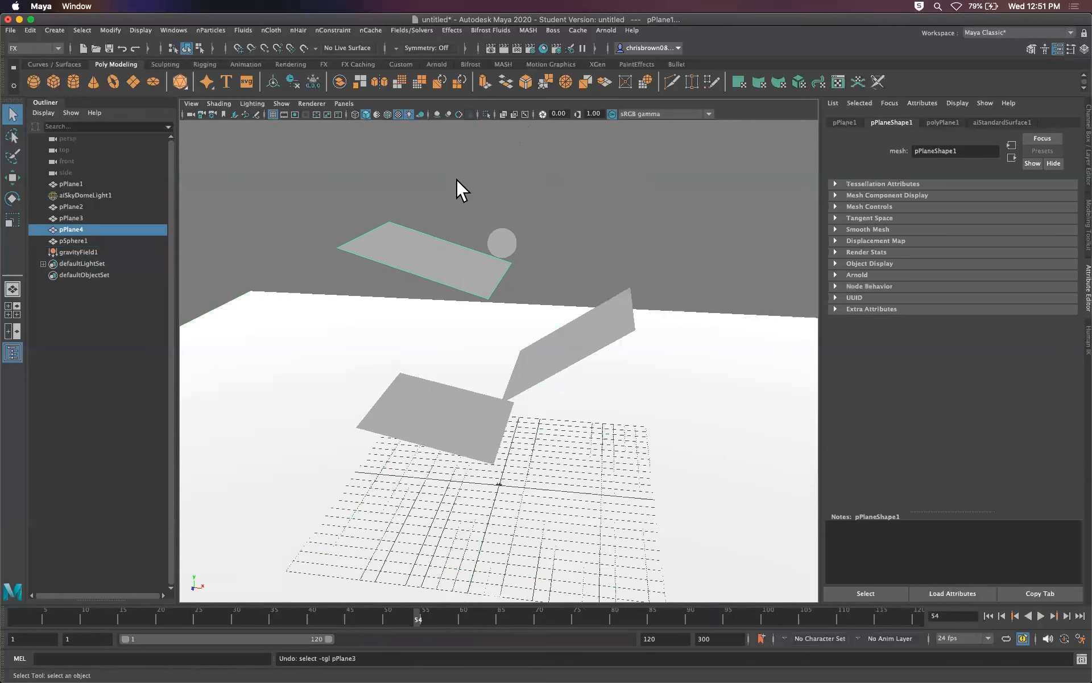
key(super+z)
key(super+z)
key(super+z)
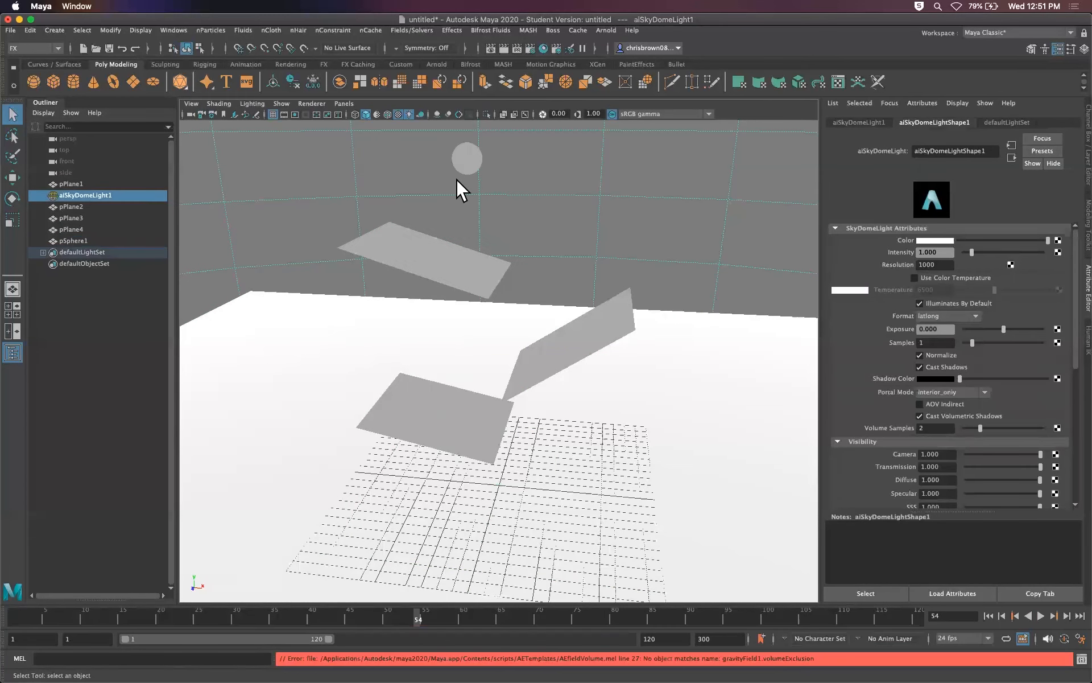
key(super+z)
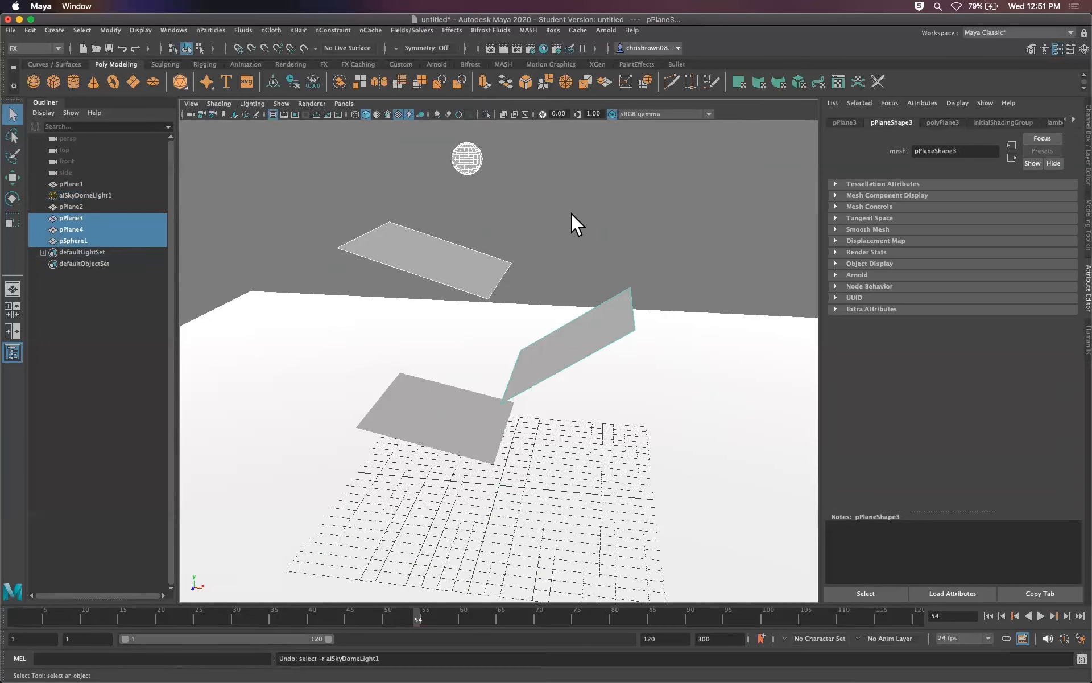
Play the scene briefly to test the sphere, extend the playback range to frame 300, and return to frame 1.
click(566, 258)
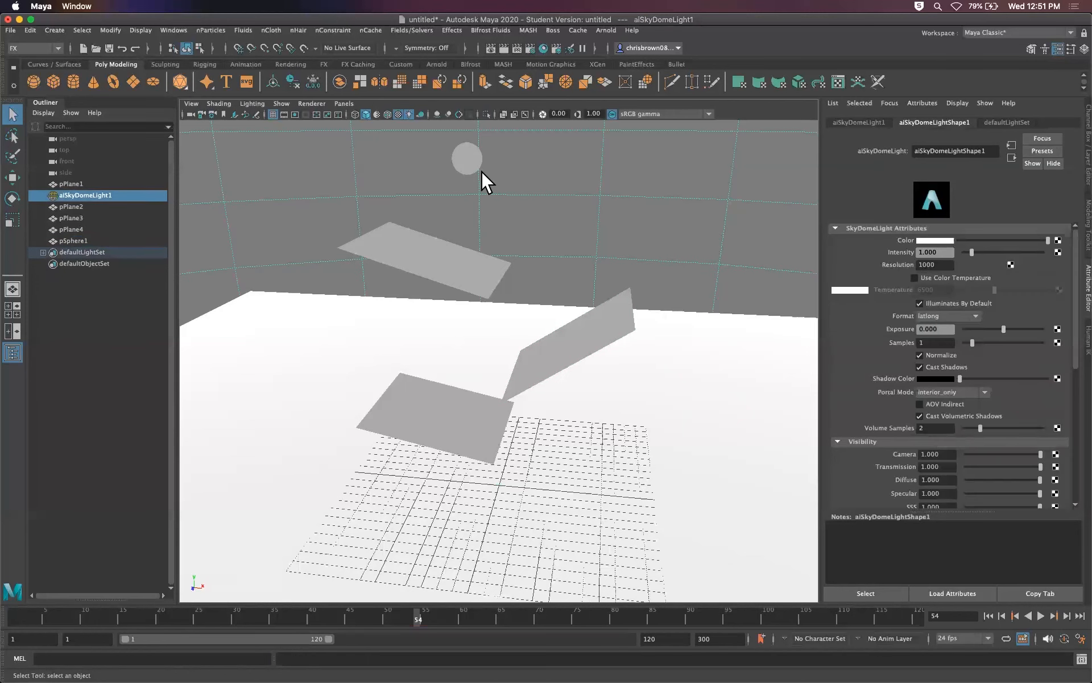
click(1039, 616)
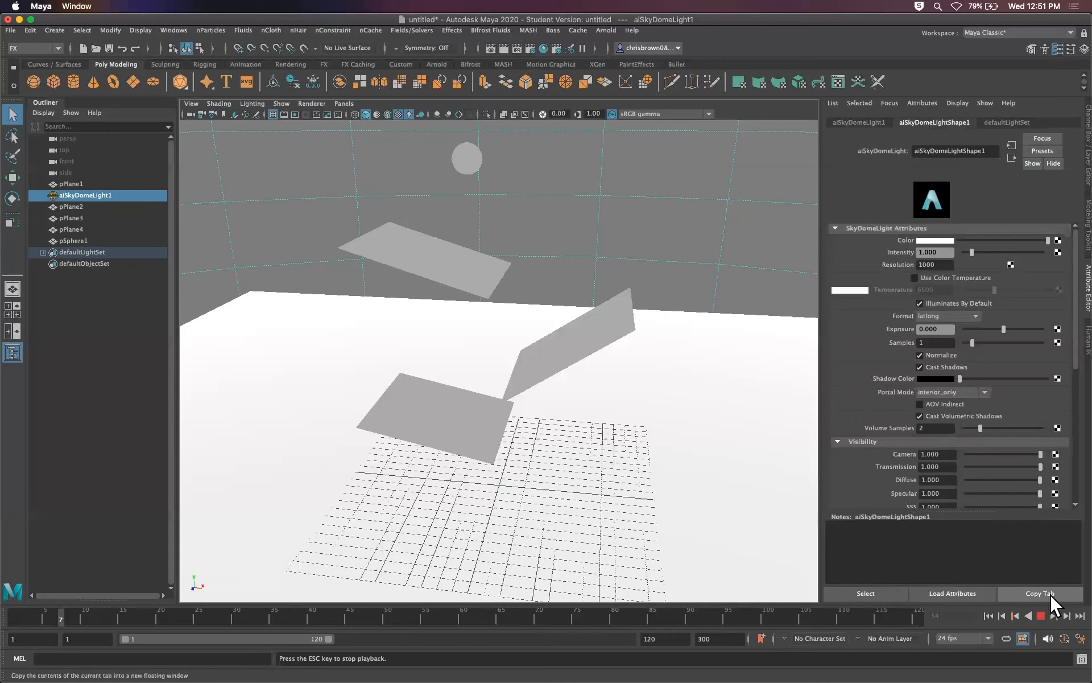
click(1041, 615)
drag(326, 636, 698, 637)
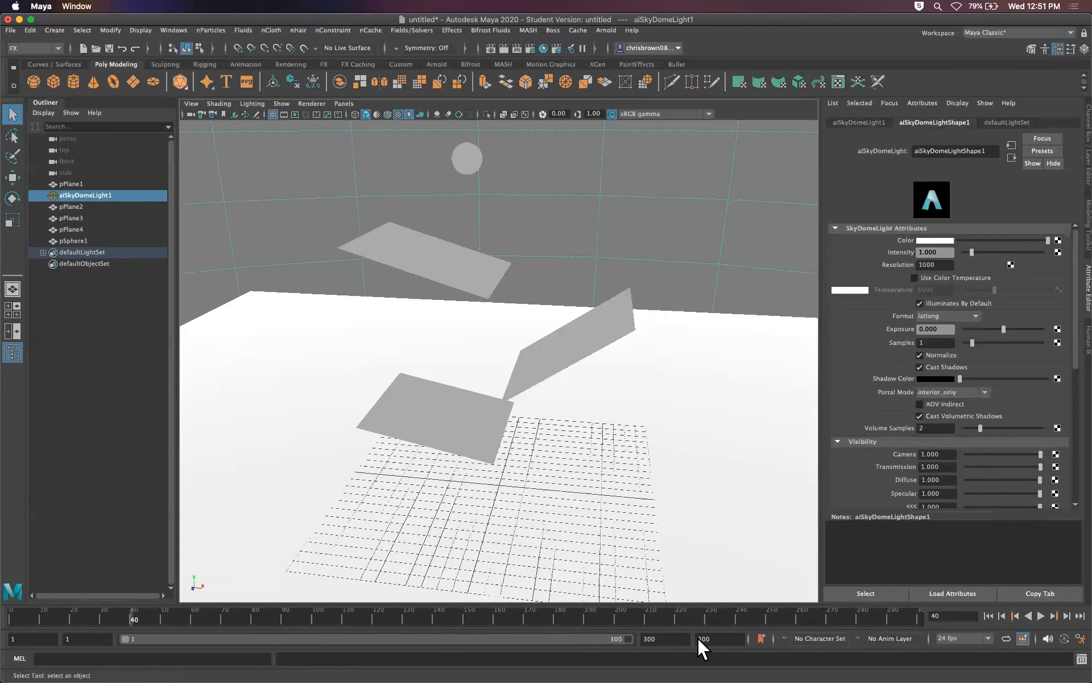
drag(129, 612, 12, 614)
Check in the Plug-in Manager that bullet.bundle is loaded, and close the manager.
click(173, 30)
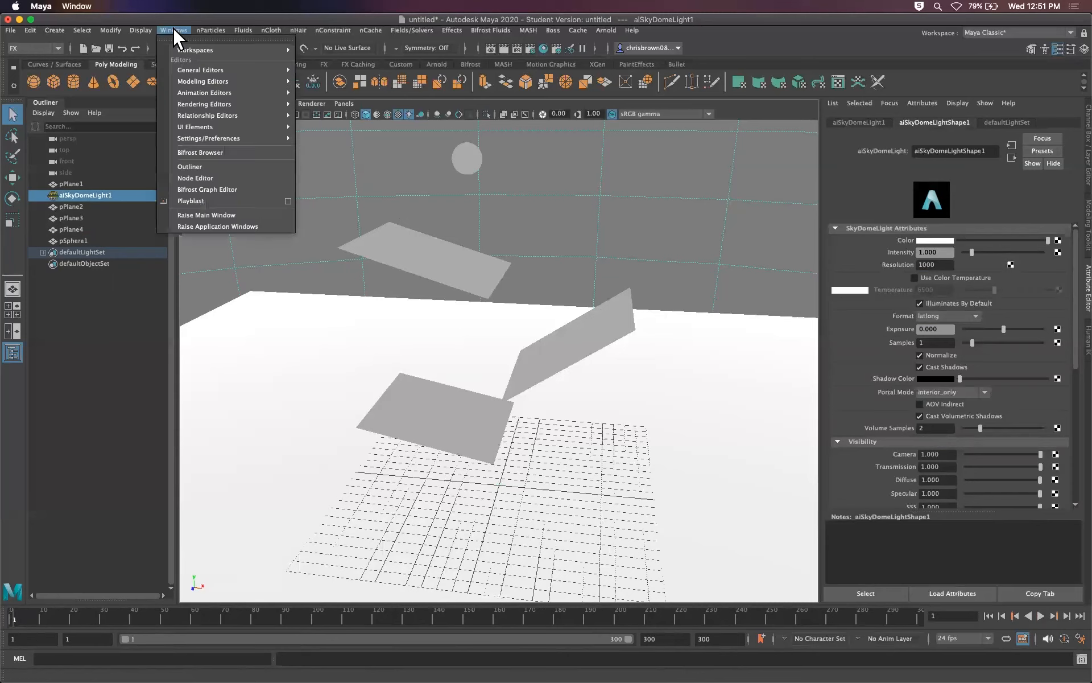
mouse_move(245, 138)
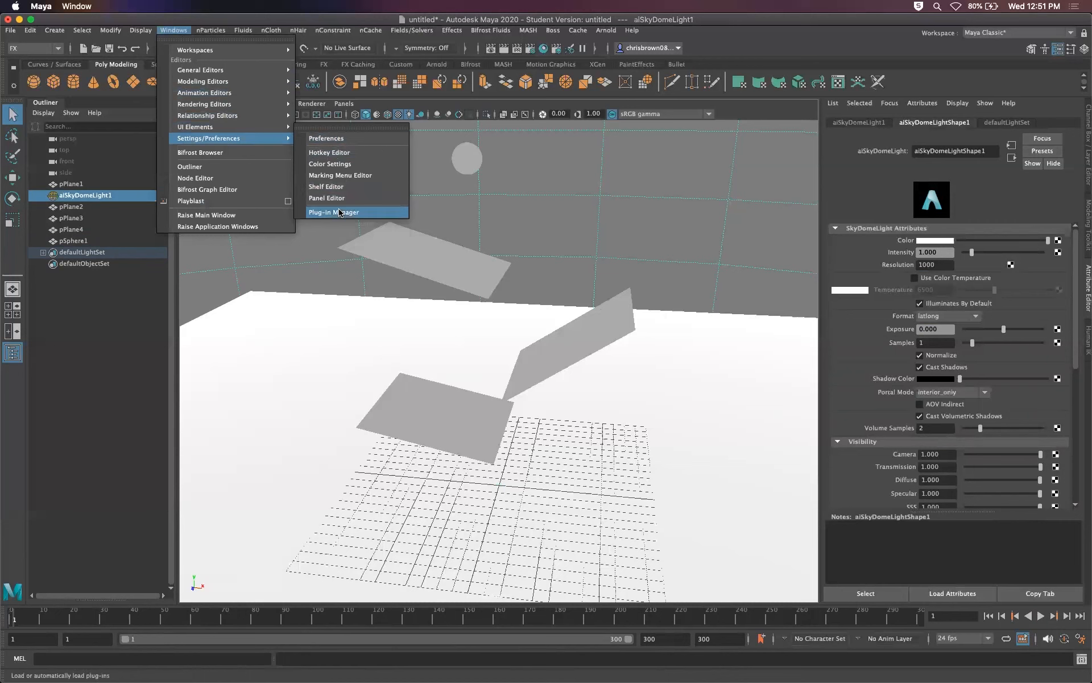
click(339, 212)
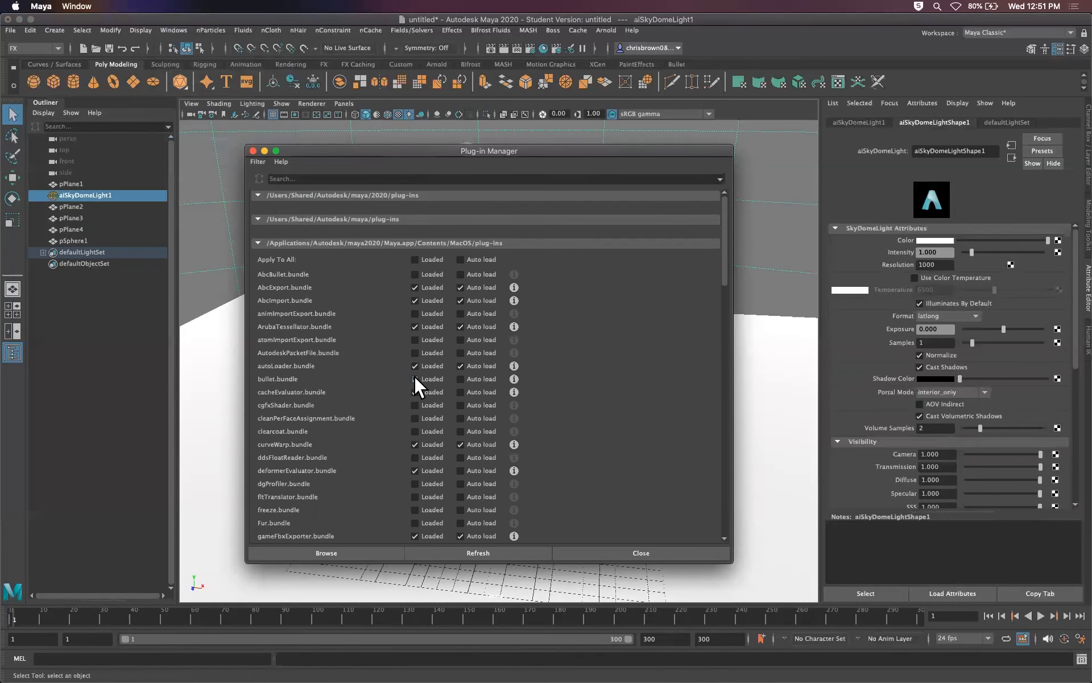
click(415, 391)
click(637, 552)
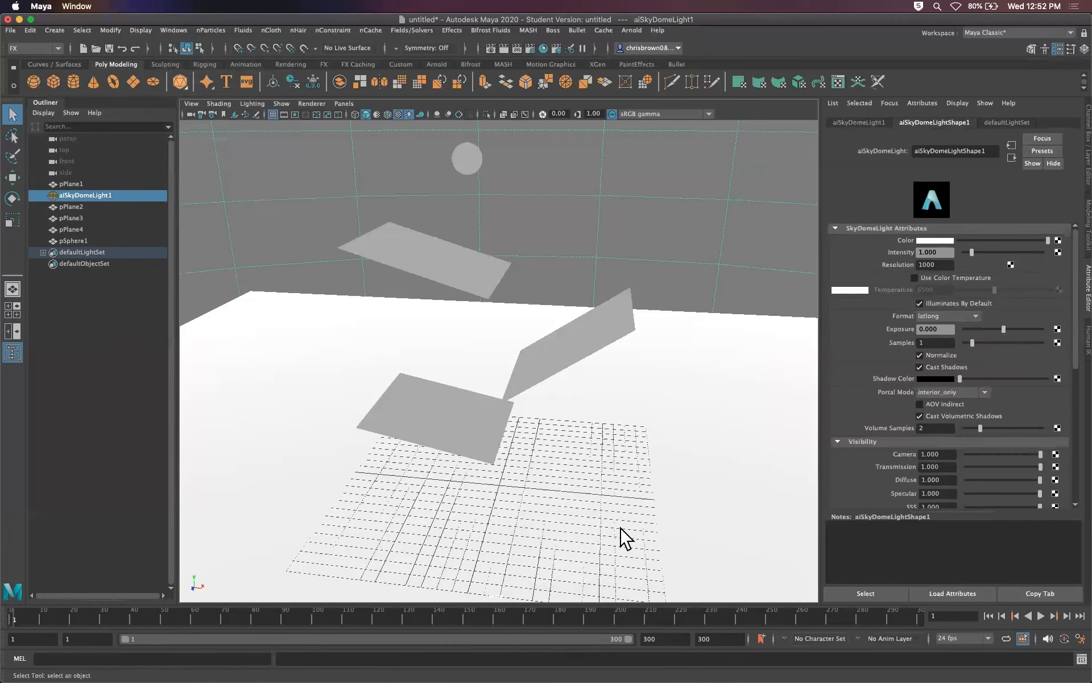
Check the FX menu set and its Bullet commands, and bring up the Bullet shelf tools.
click(54, 45)
click(57, 46)
click(577, 28)
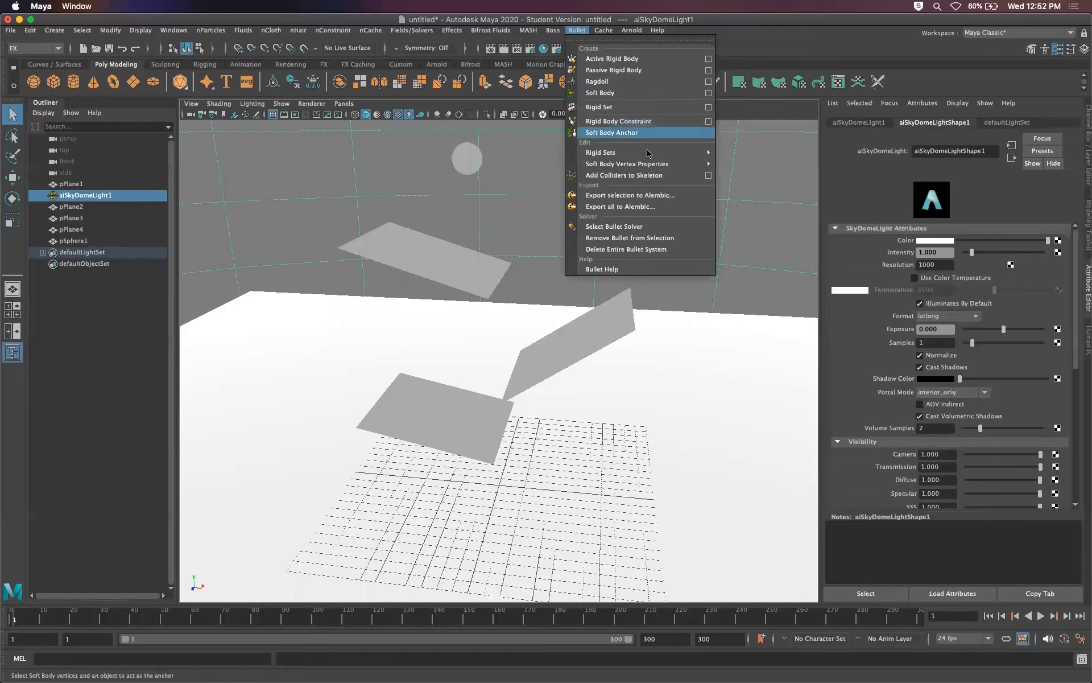
mouse_move(653, 156)
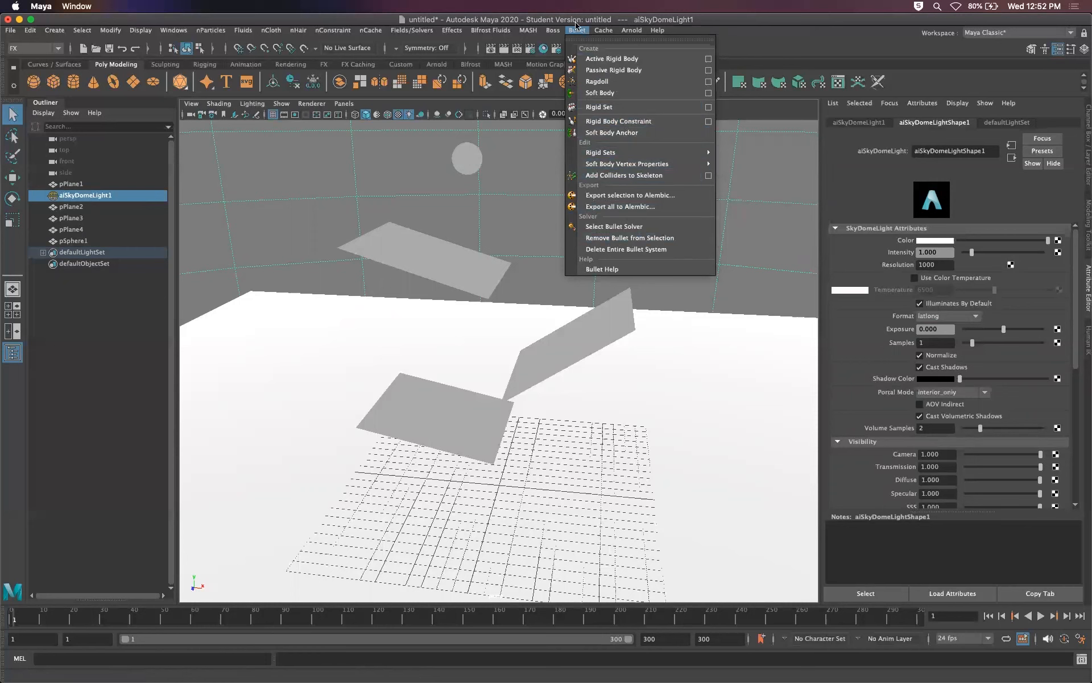
click(528, 65)
click(670, 63)
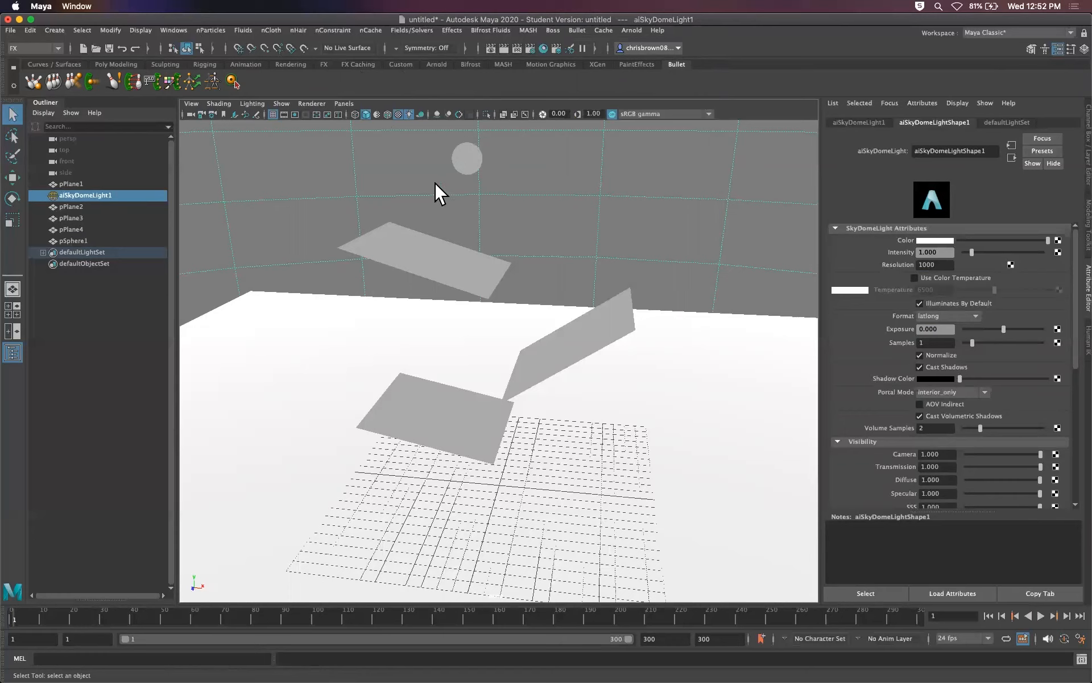
Play the timeline briefly, return to frame 1, and make the sphere an active Bullet rigid body.
key(alt+v)
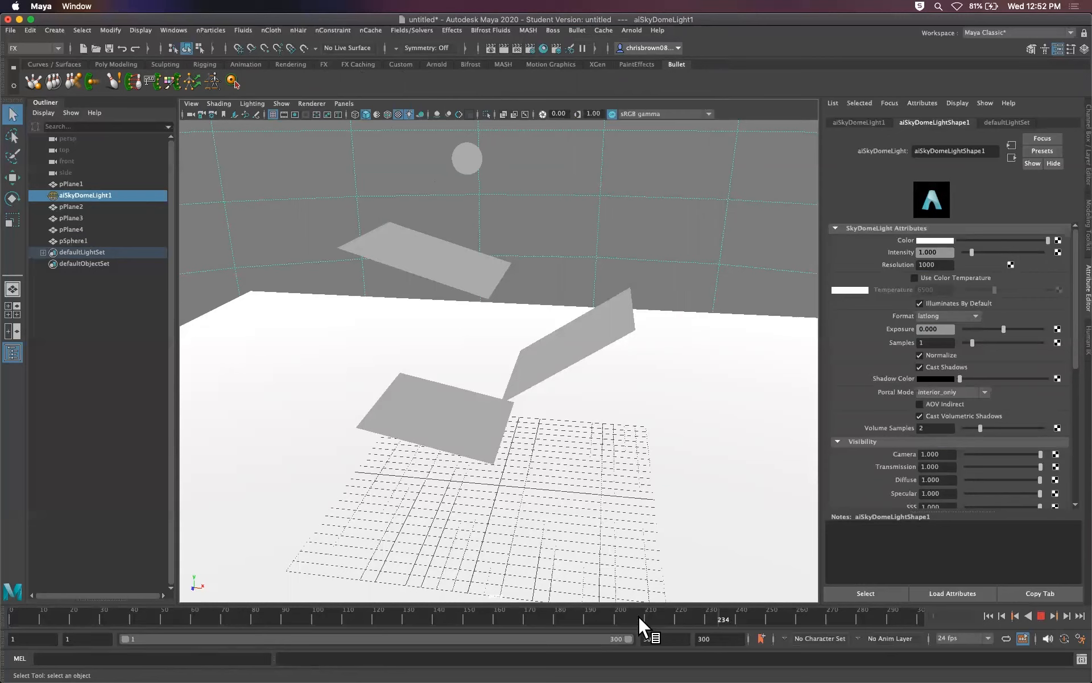
drag(715, 610, 11, 585)
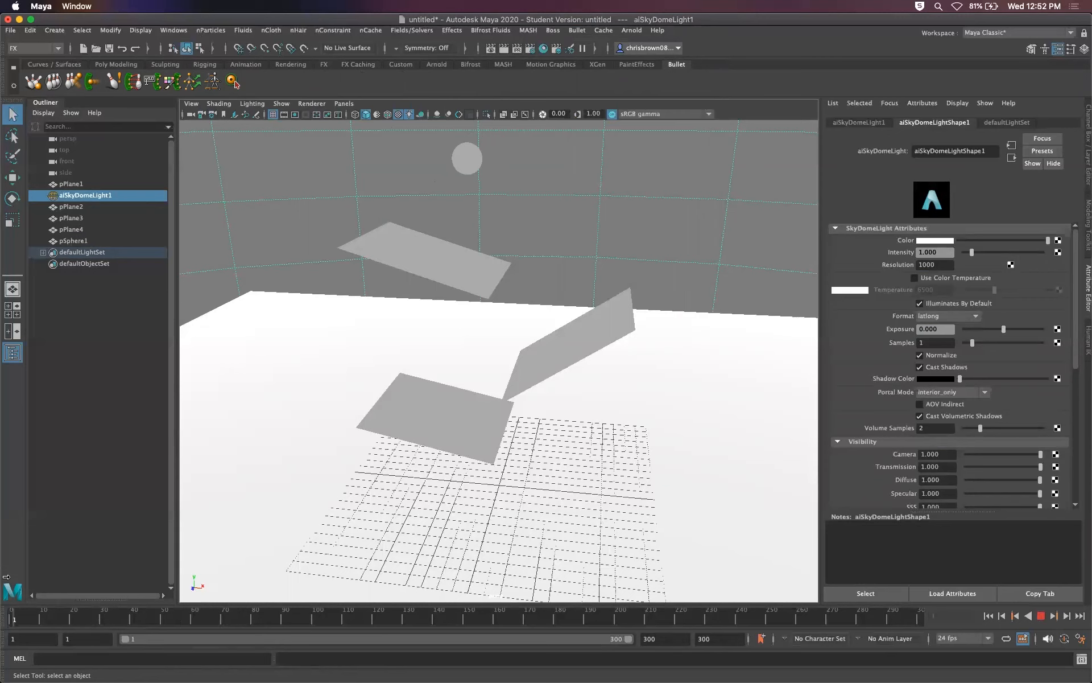
click(468, 159)
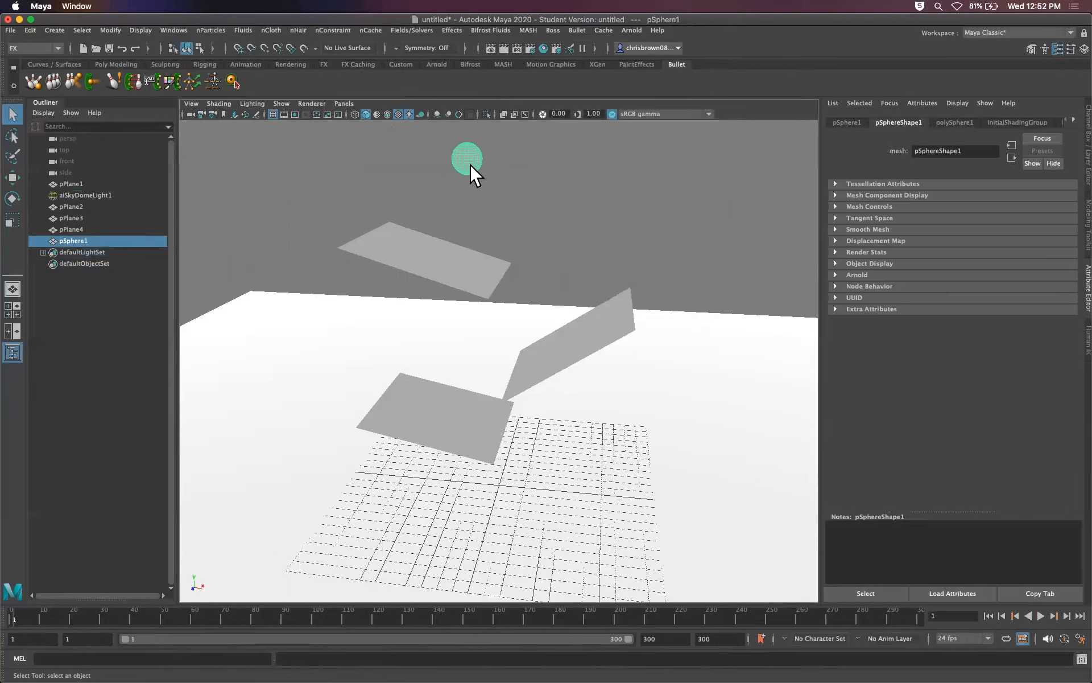
click(26, 76)
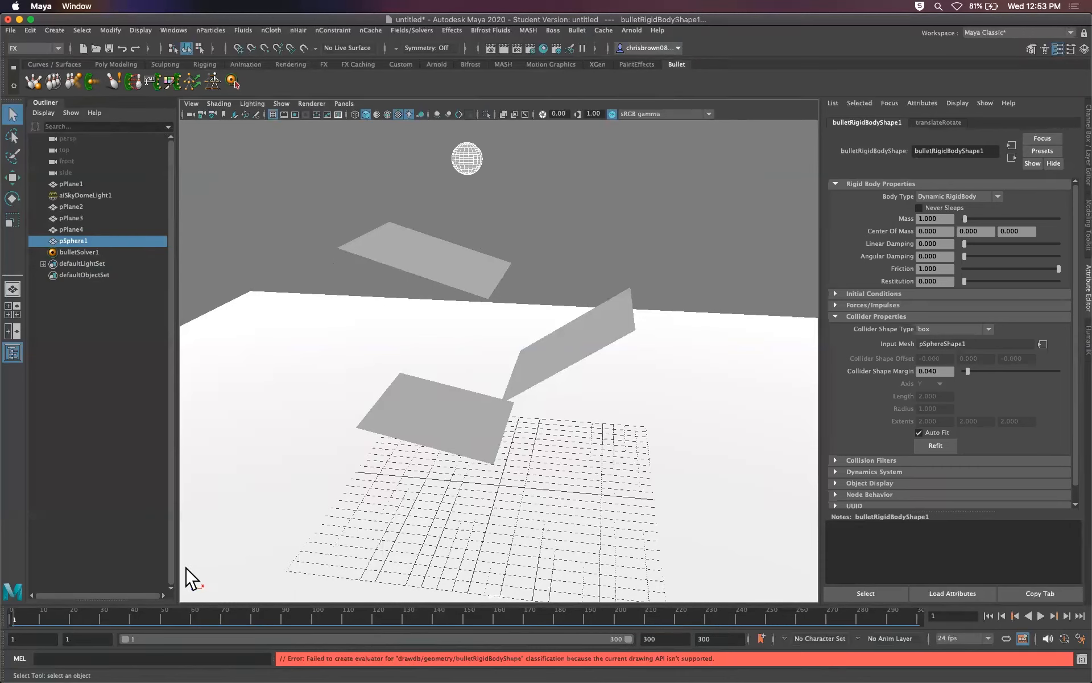
Play the Bullet simulation from frame 1 to watch the sphere fall, stop playback, and return to frame 1.
drag(25, 612, 12, 615)
click(1040, 616)
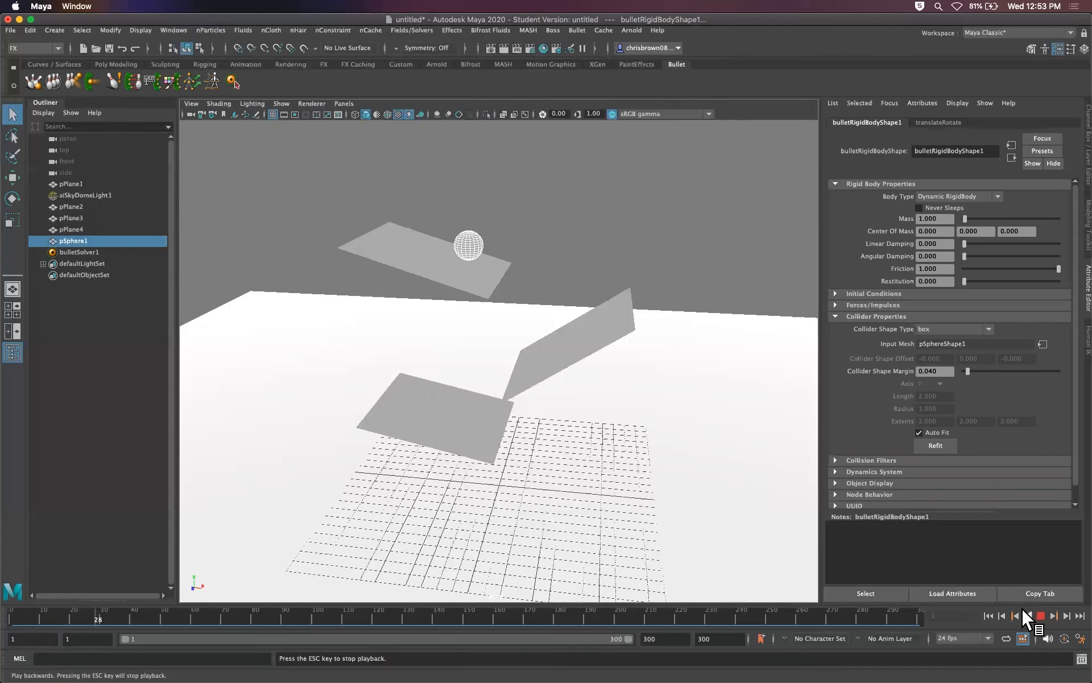
click(1040, 615)
drag(206, 615, 6, 612)
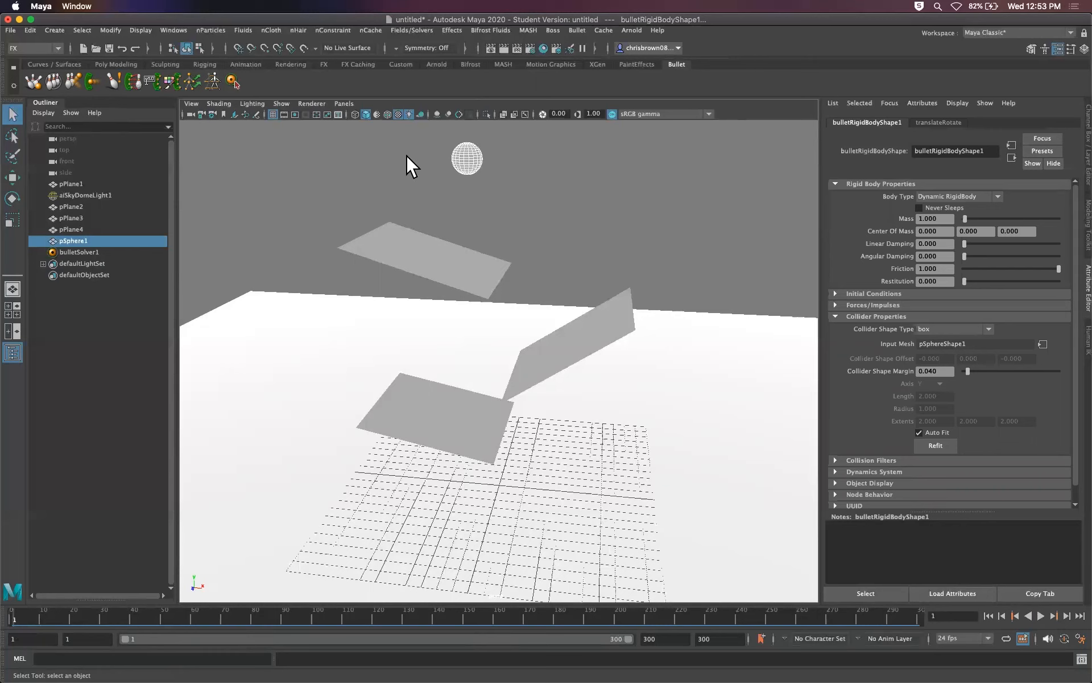
Make the three tilted planes and the ground plane passive Bullet rigid bodies.
click(443, 264)
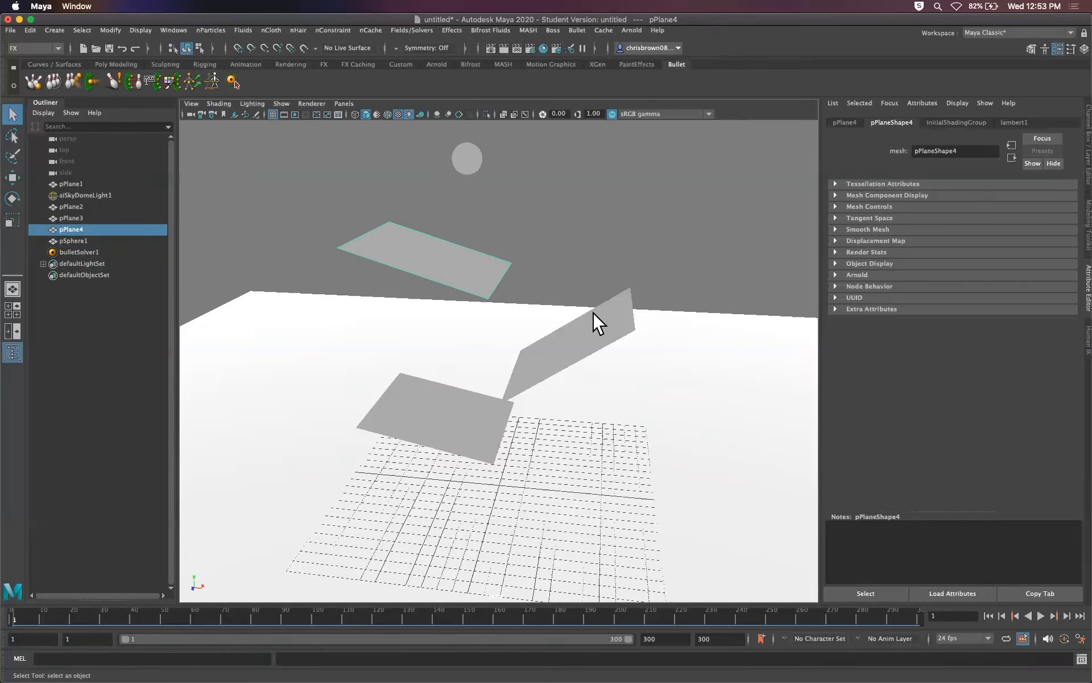
shift+click(577, 338)
shift+click(459, 424)
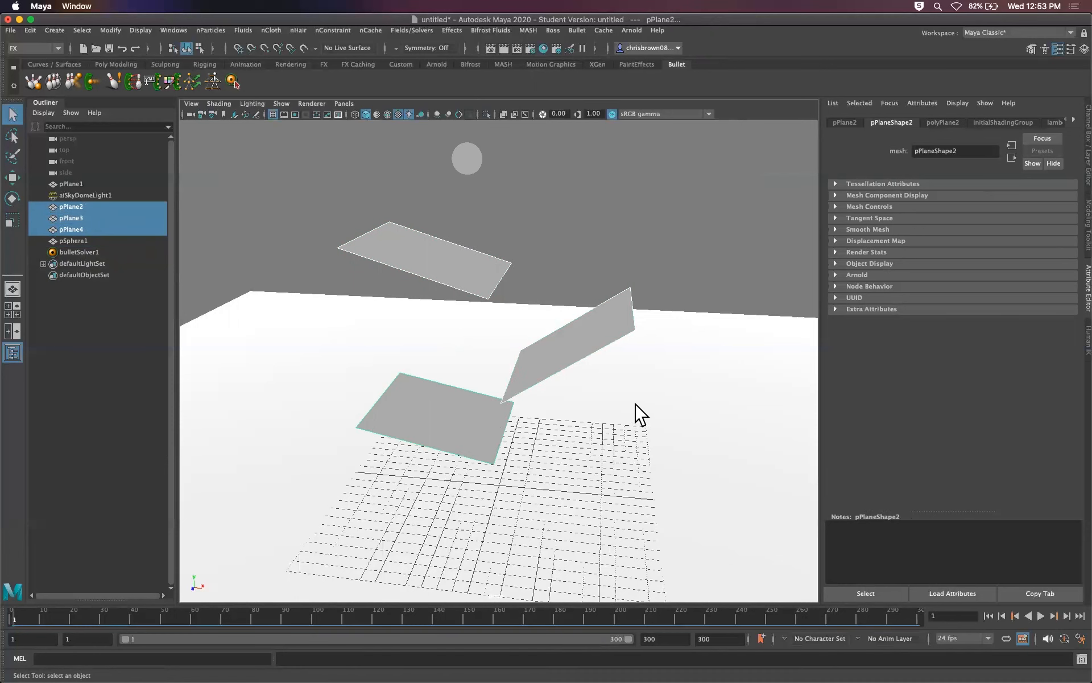
shift+click(637, 415)
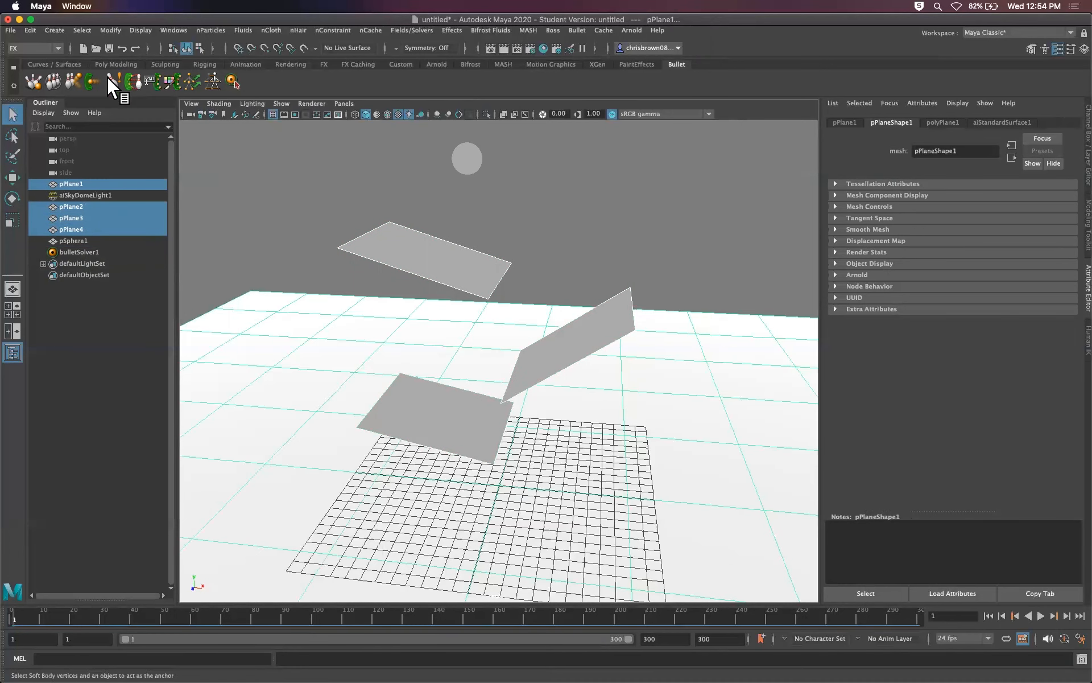
click(69, 80)
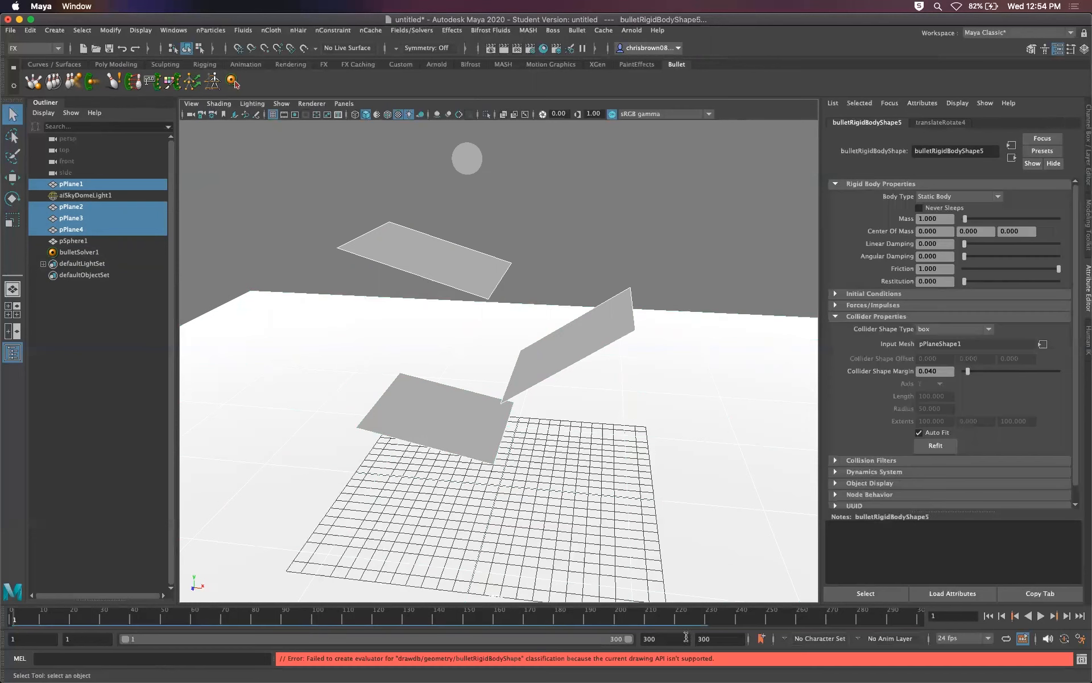
Play the simulation to watch the sphere collide with the tilted planes, stop playback, and return to frame 1.
click(1040, 615)
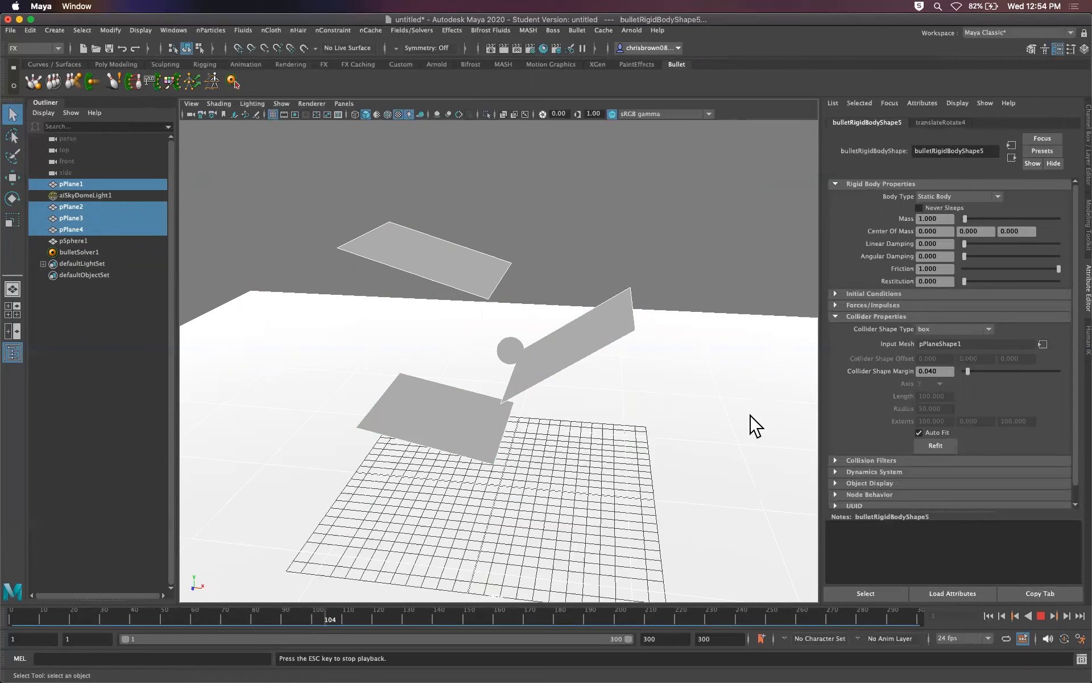
click(1041, 616)
drag(229, 618, 13, 617)
Select the sphere, then undo the latest changes back past the planes' passive rigid bodies.
click(473, 148)
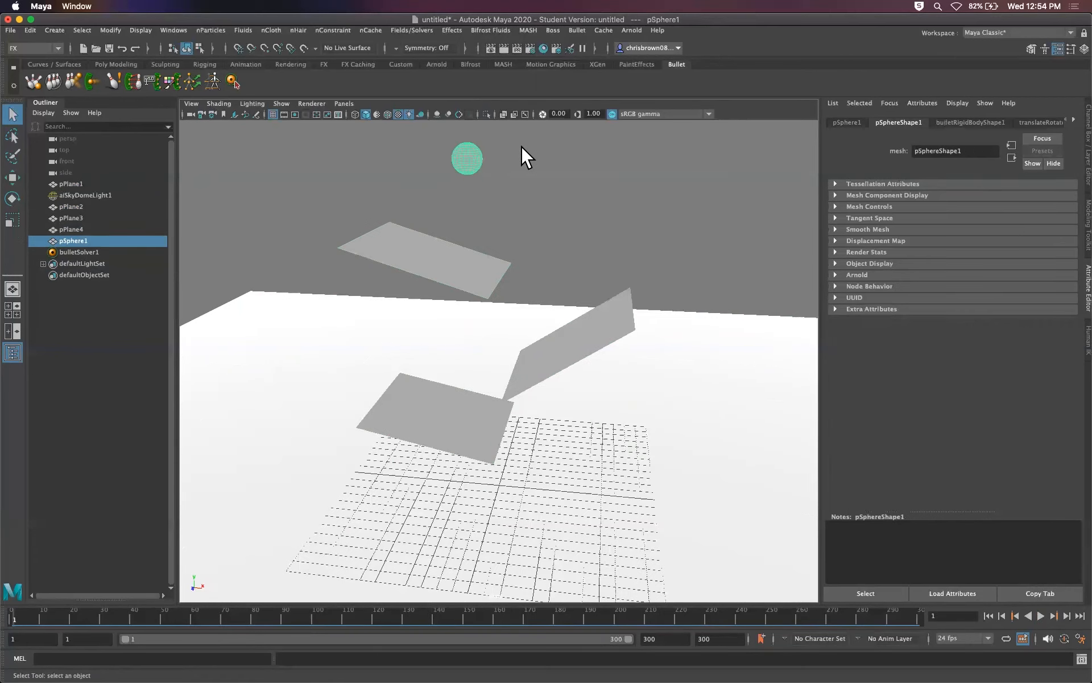
alt+drag(643, 450, 556, 434)
ctrl+right_drag(555, 434, 592, 414)
key(super+z)
key(space)
key(super+z)
key(super+z)
key(space)
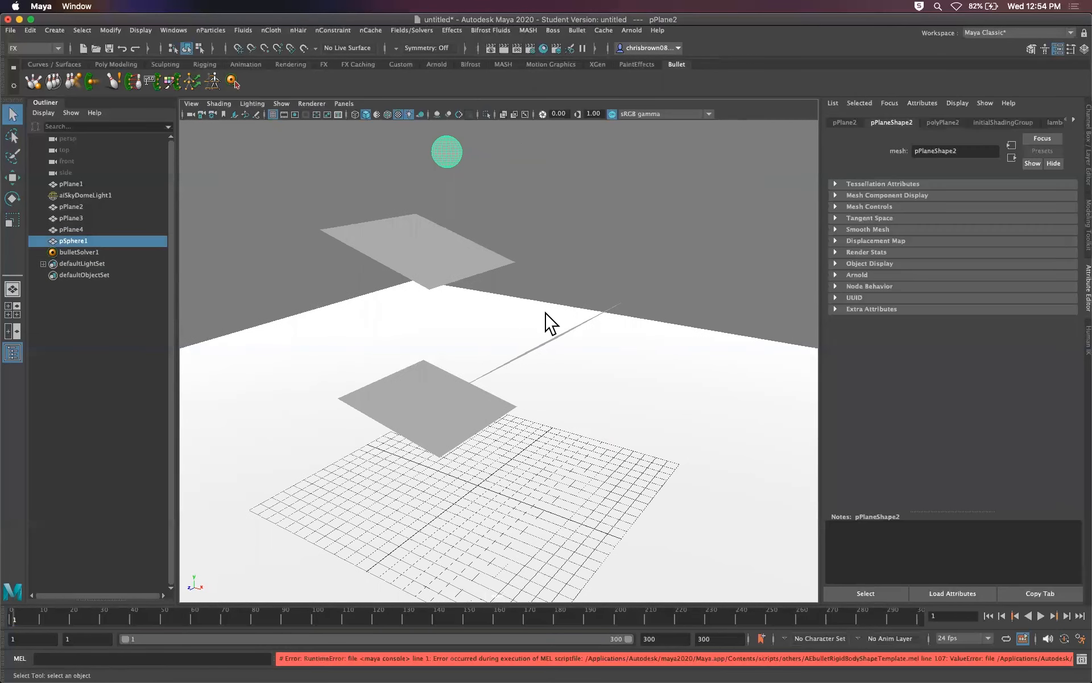
Play the simulation from frame 1 to check the sphere's fall, and stop playback.
alt+drag(551, 388, 578, 392)
alt+middle_drag(578, 393, 561, 384)
click(1040, 615)
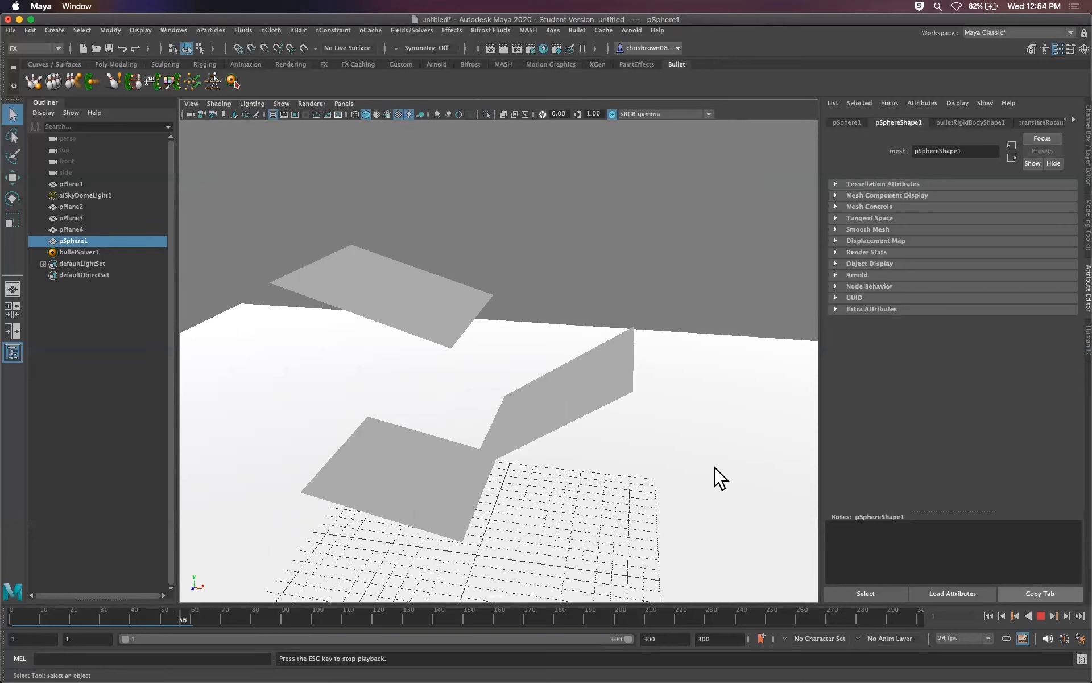
click(1041, 616)
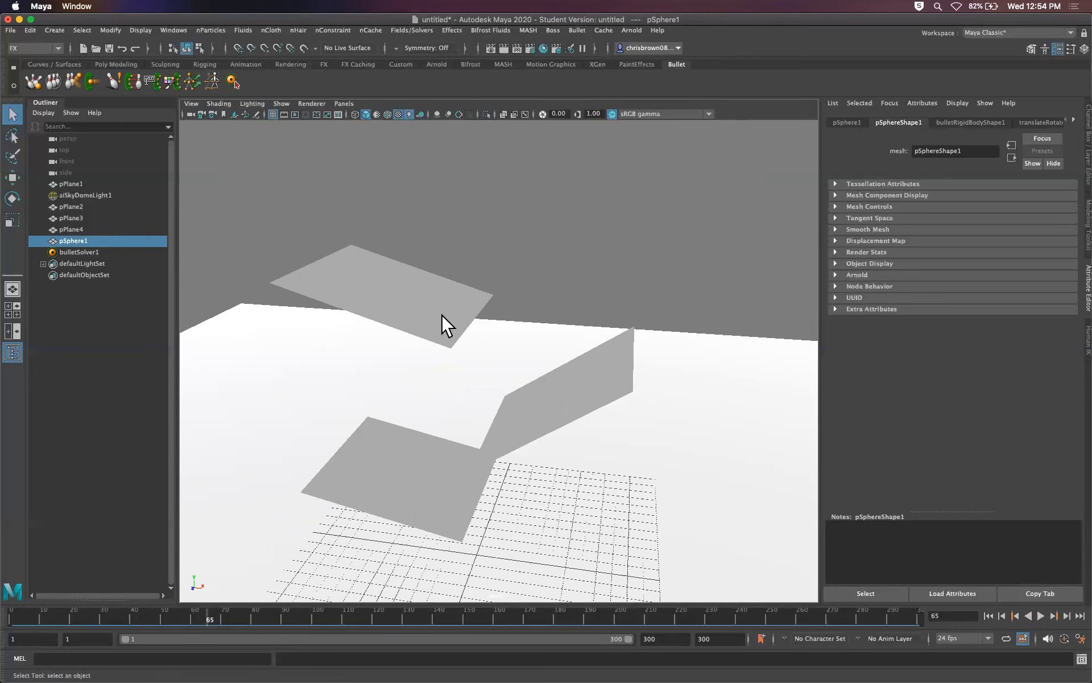
Select the three tilted planes and the ground plane again and convert them to passive Bullet rigid bodies.
drag(441, 319, 471, 462)
shift+click(450, 476)
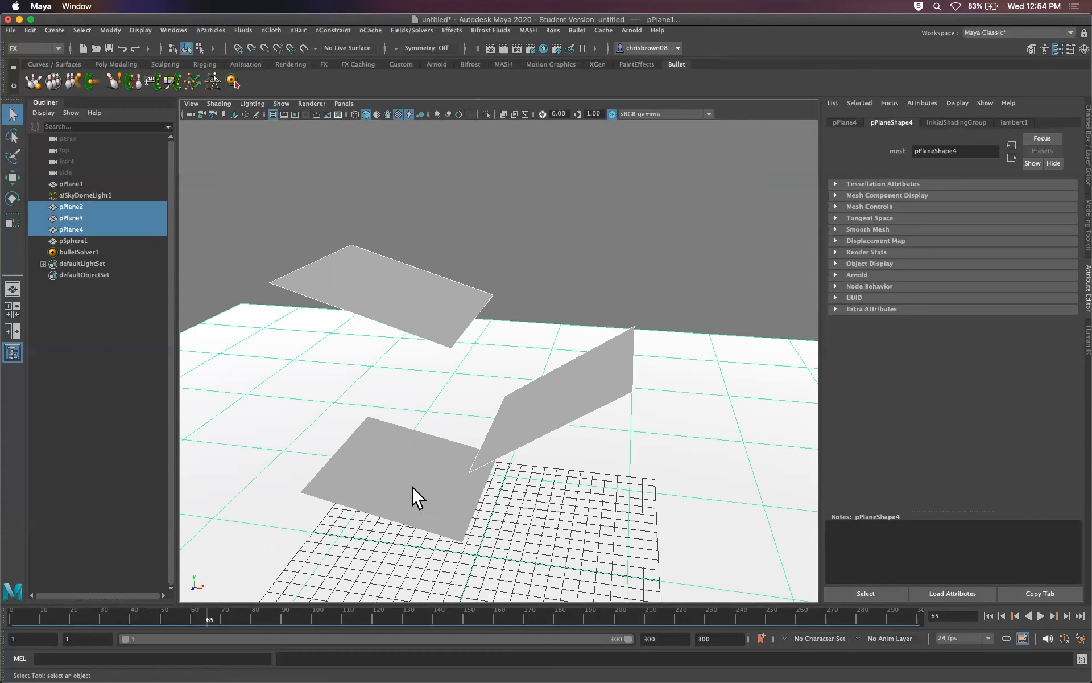
shift+click(645, 507)
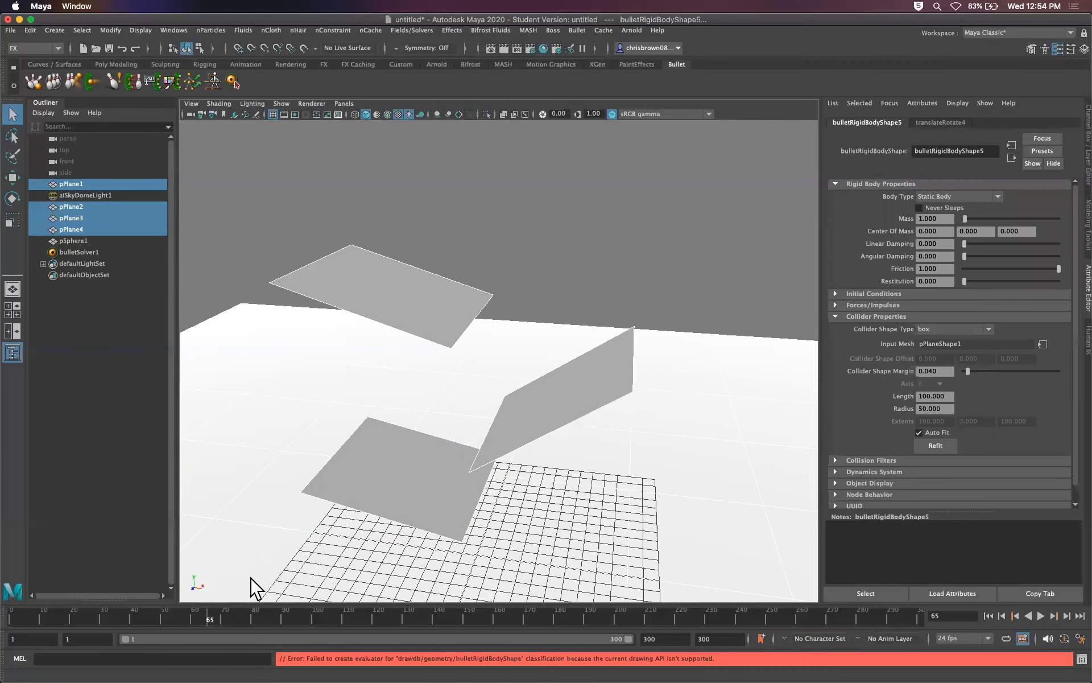
Replay the simulation from frame 1 to watch the sphere travel down the tilted planes.
click(12, 618)
click(1041, 614)
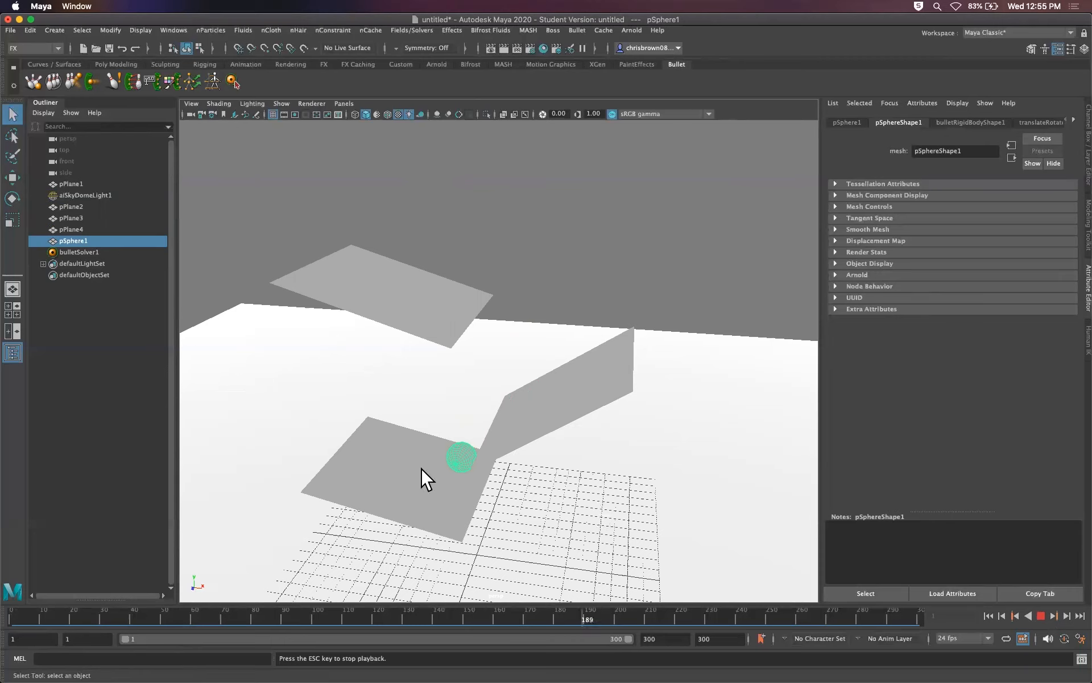
drag(555, 618, 6, 595)
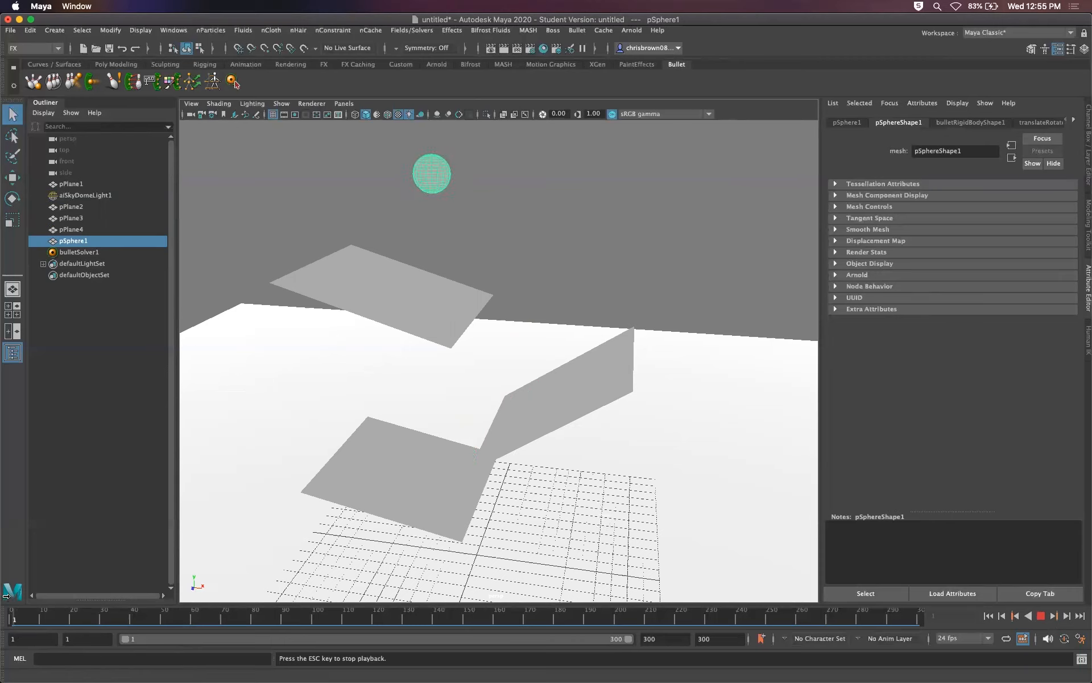
click(1040, 615)
Examine the Bullet solver's transform, solver shape and time attributes.
click(79, 252)
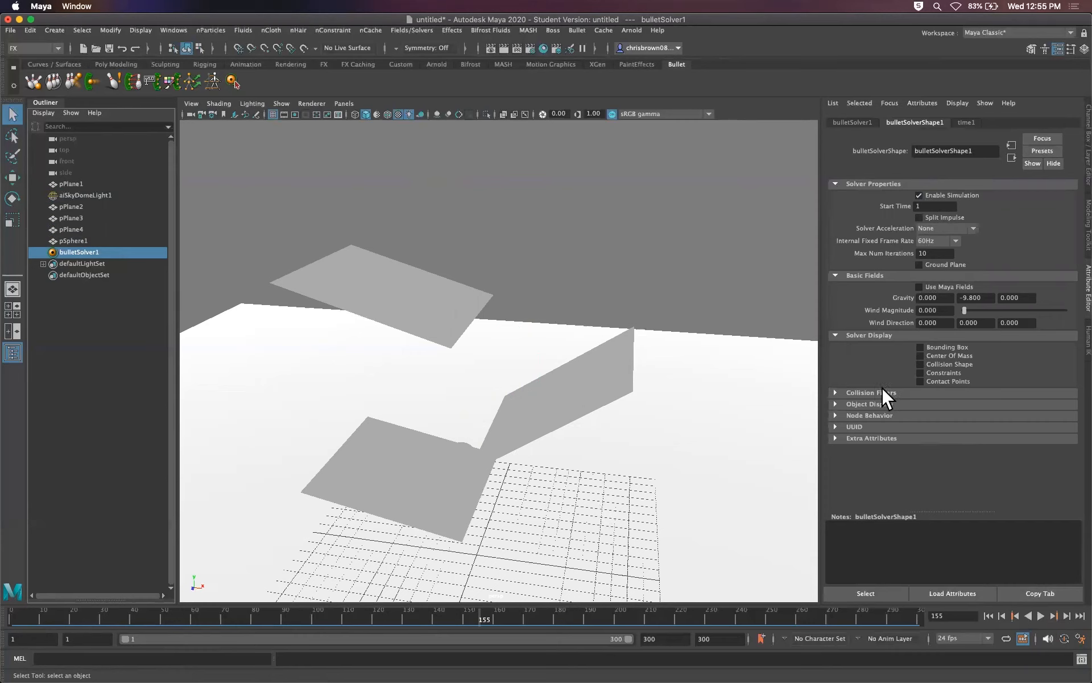
click(853, 122)
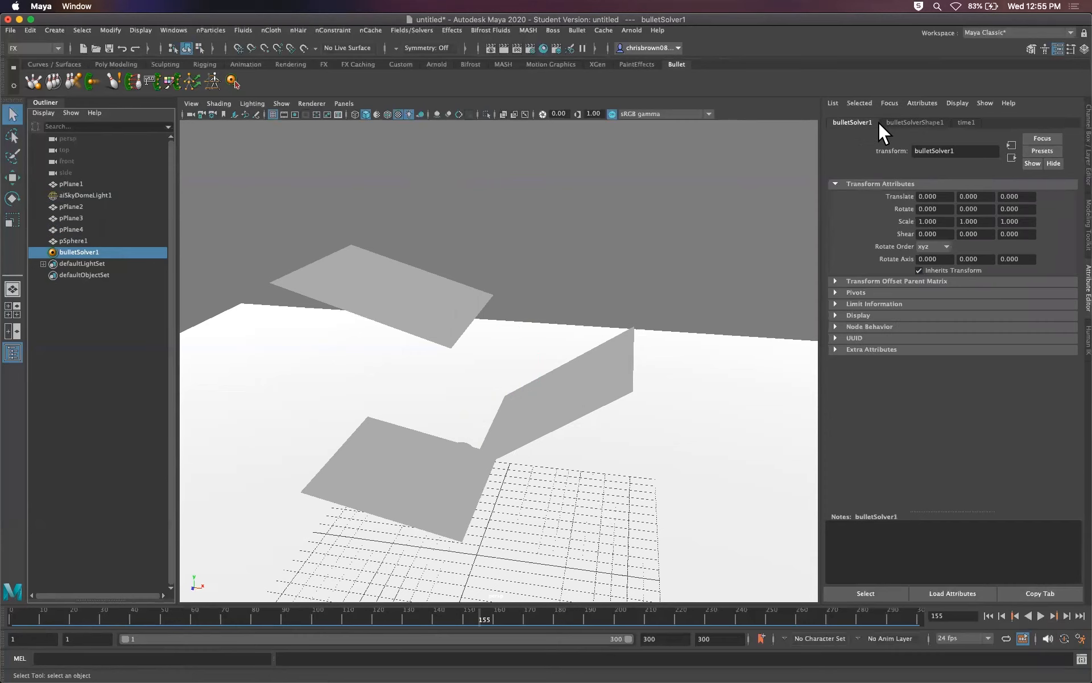
click(902, 123)
click(961, 121)
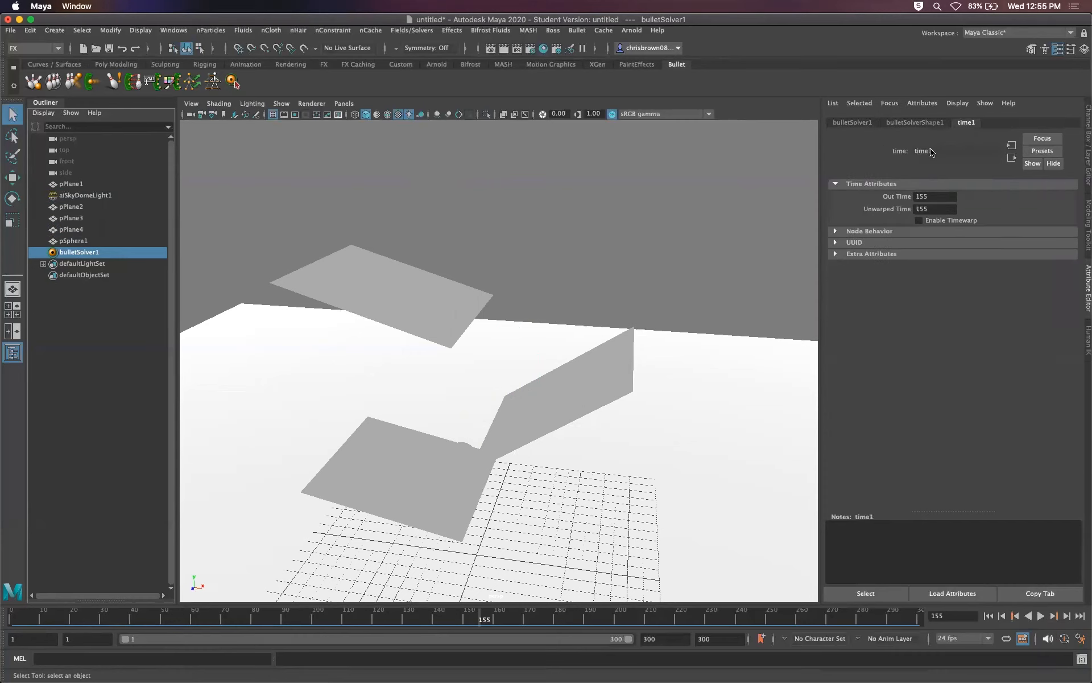
click(920, 120)
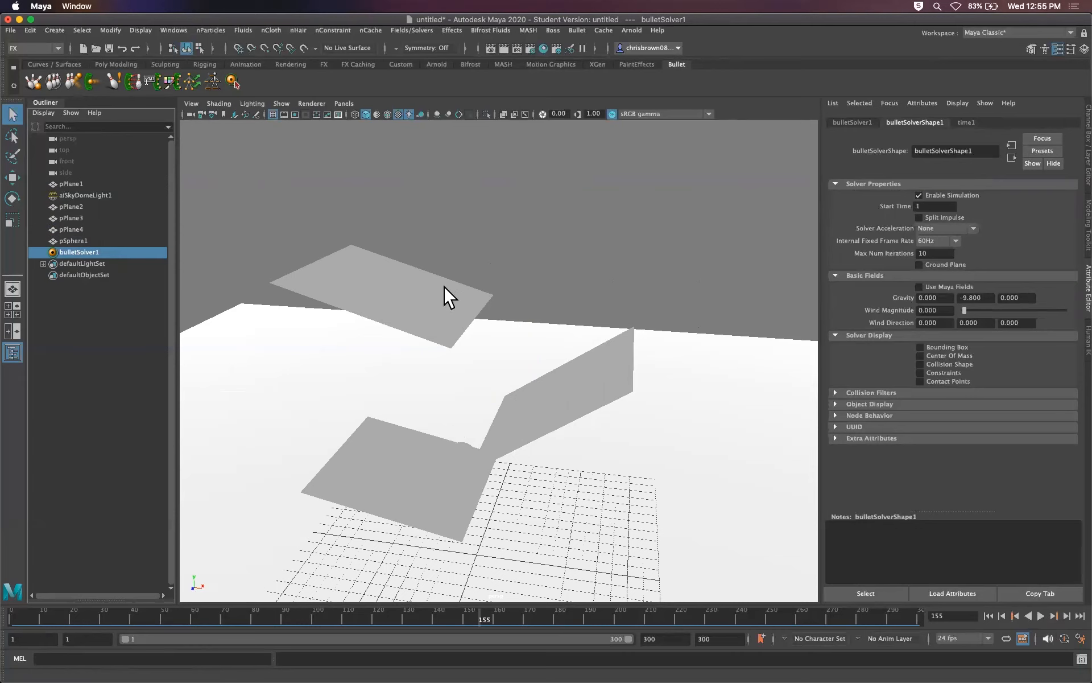
Undo the Bullet setup and the creation of the tilted planes, leaving only the ground plane, sphere and sky light.
click(383, 281)
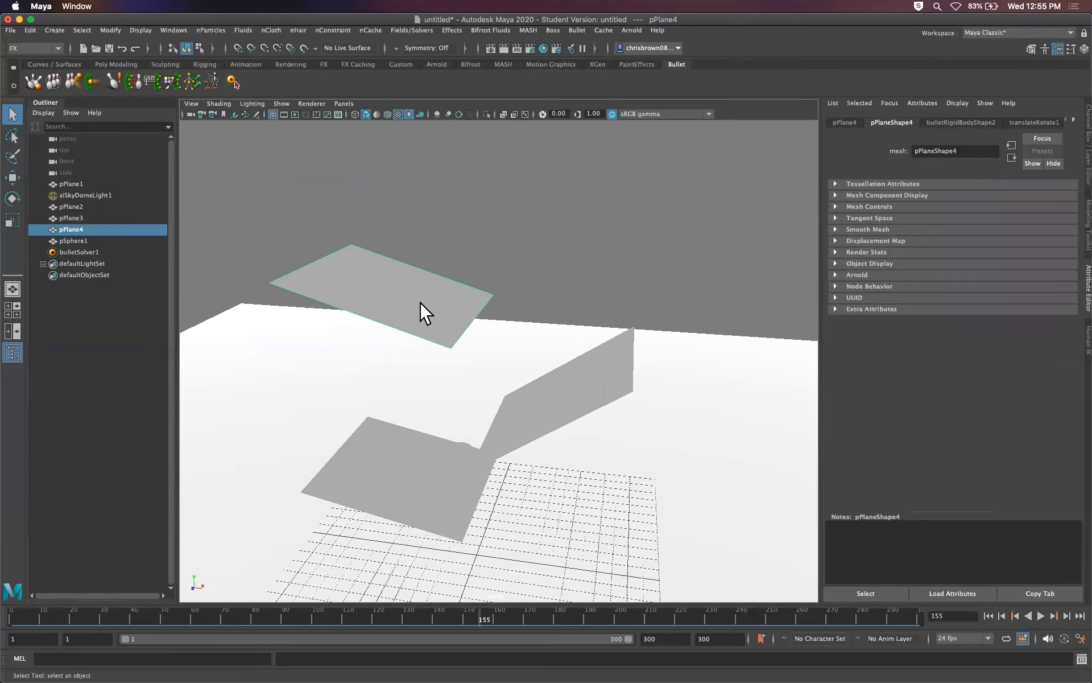
key(ctrl+z)
key(ctrl+z)
key(ctrl+z)
key(ctrl+z)
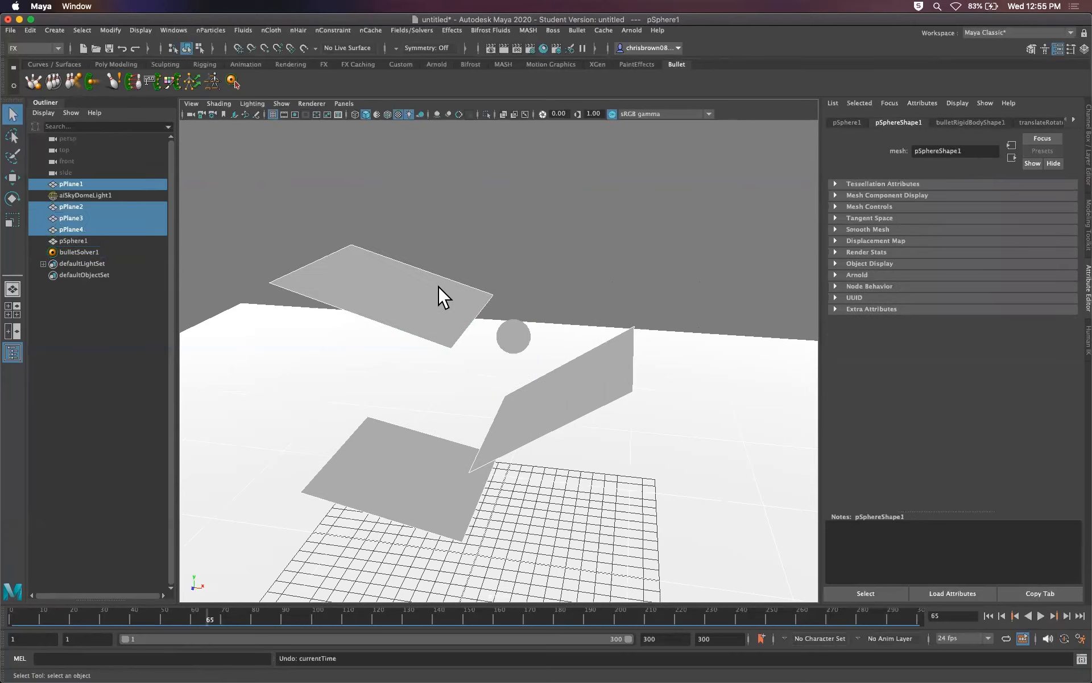
key(super+z)
key(super+z)
key(super+z)
key(super+z)
click(447, 280)
key(super+z)
key(super+z)
key(super+z)
key(super+z)
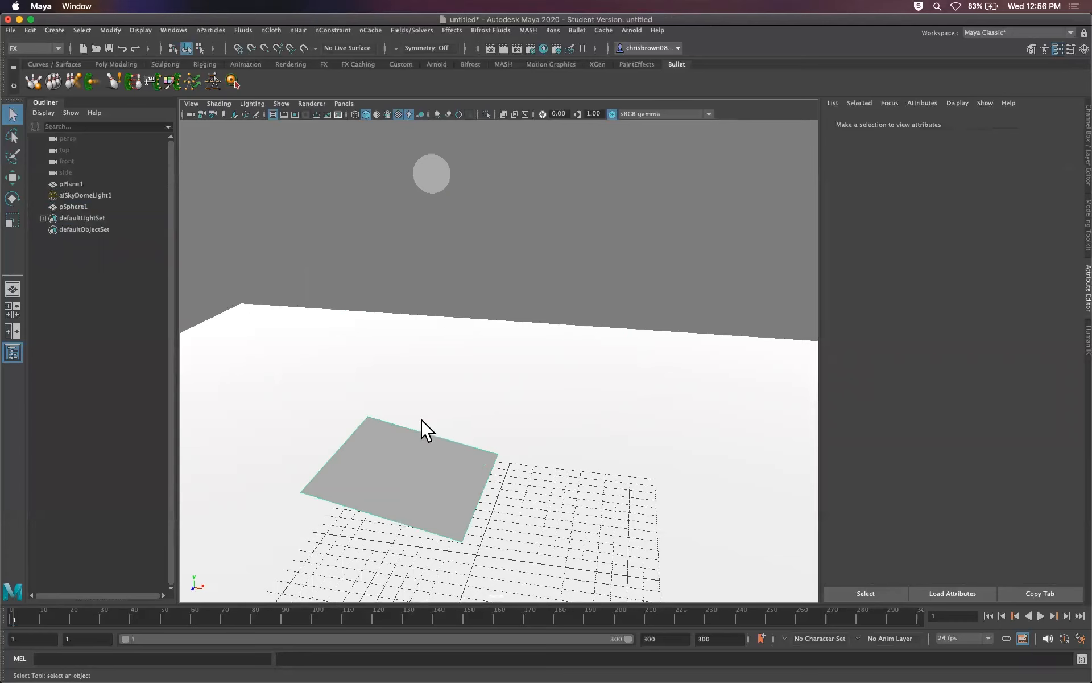
key(super+z)
Delete the ground plane and the sphere from the scene.
alt+right_drag(463, 455, 337, 457)
alt+middle_drag(524, 388, 523, 333)
alt+right_drag(435, 363, 310, 378)
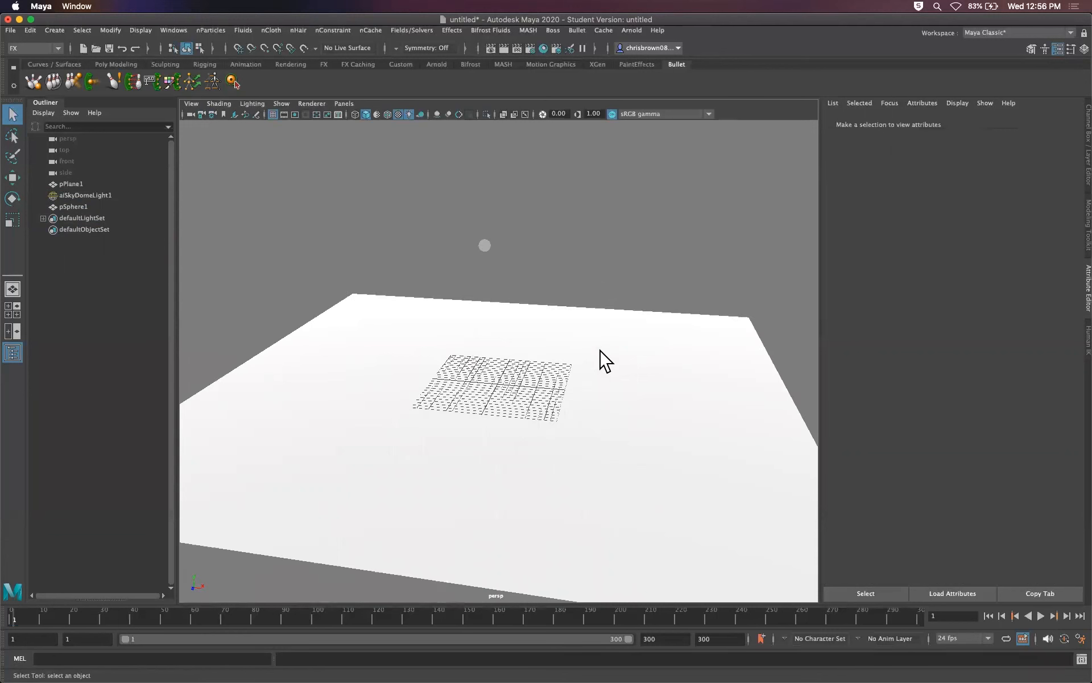
click(642, 432)
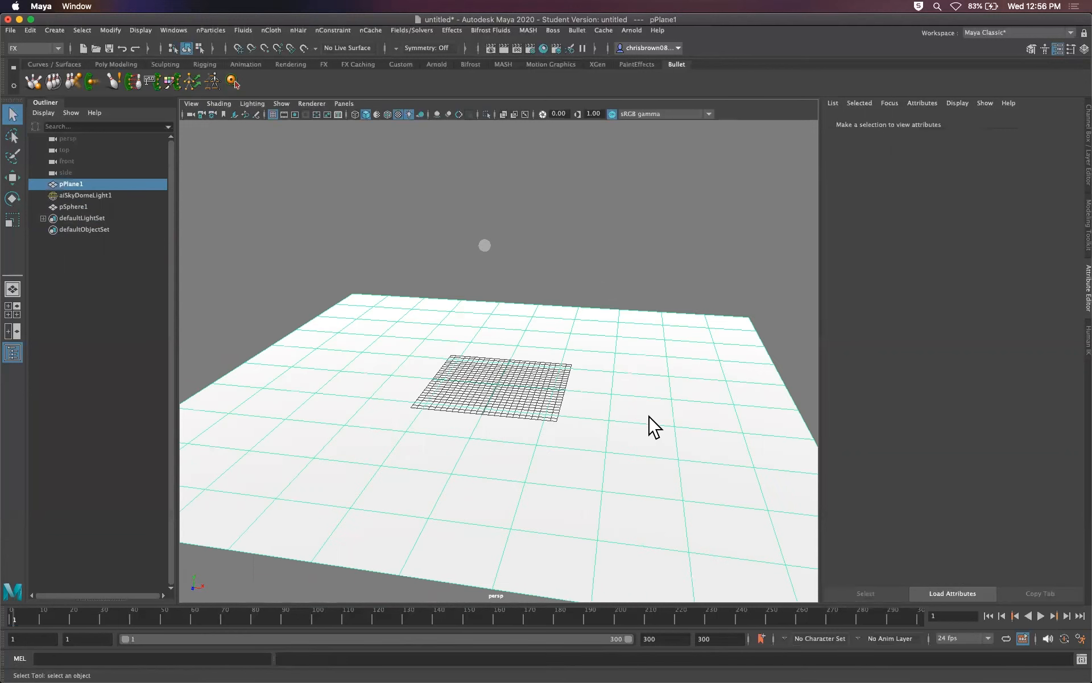
key(Delete)
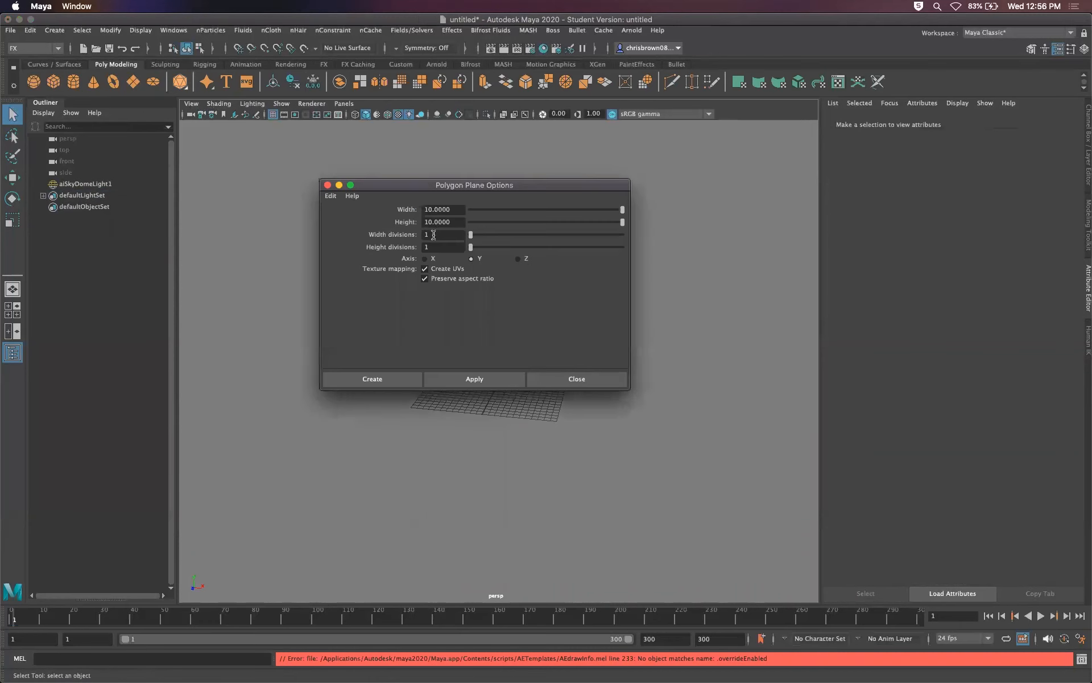
Create a 10 by 10 polygon plane with 100 width divisions and 100 height divisions.
click(446, 236)
text(00)
key(Tab)
text(100)
click(400, 378)
alt+right_drag(557, 422, 795, 441)
alt+middle_drag(557, 457, 566, 361)
alt+right_drag(566, 361, 515, 382)
alt+right_drag(536, 329, 619, 373)
alt+middle_drag(619, 373, 632, 365)
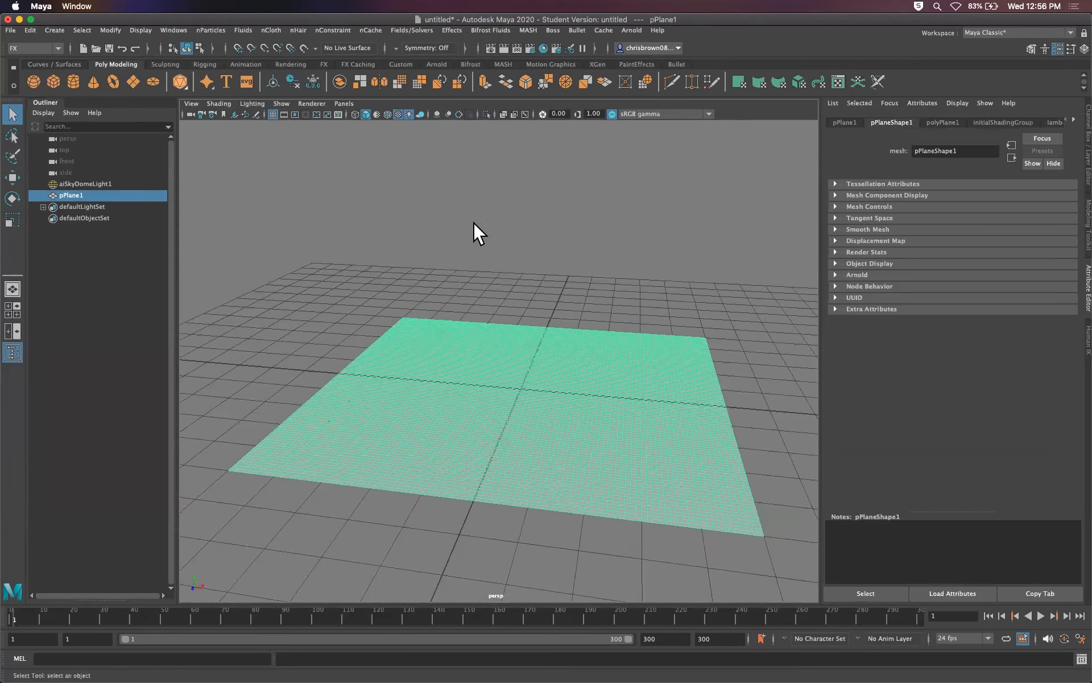
Create a polygon sphere and move it up above the centre of the plane.
click(34, 81)
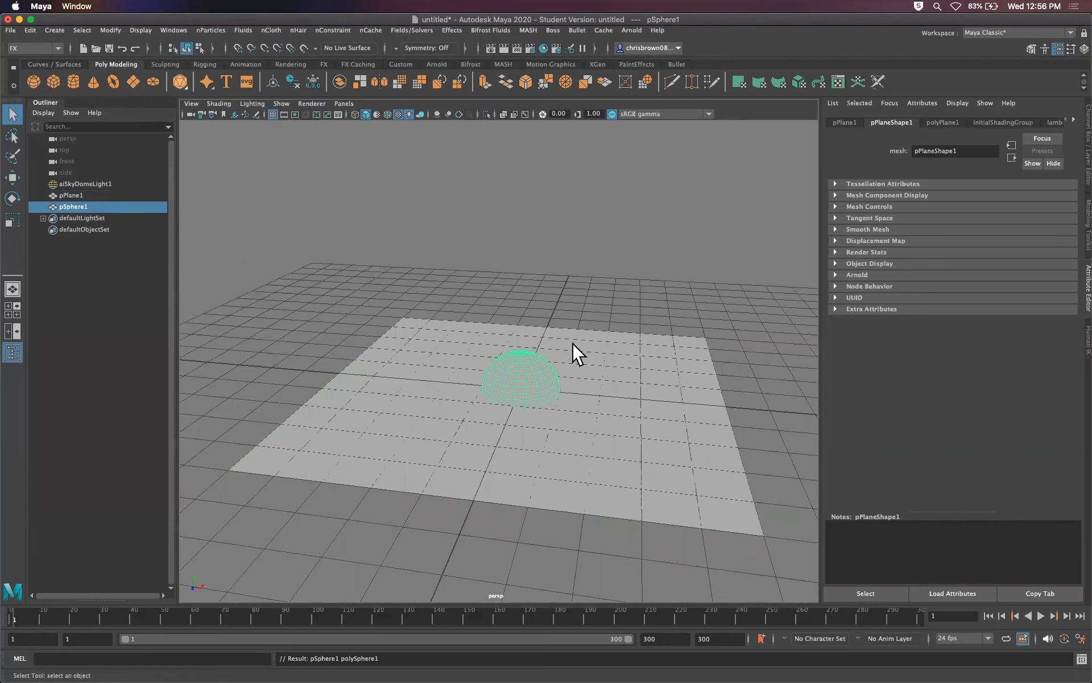
click(12, 177)
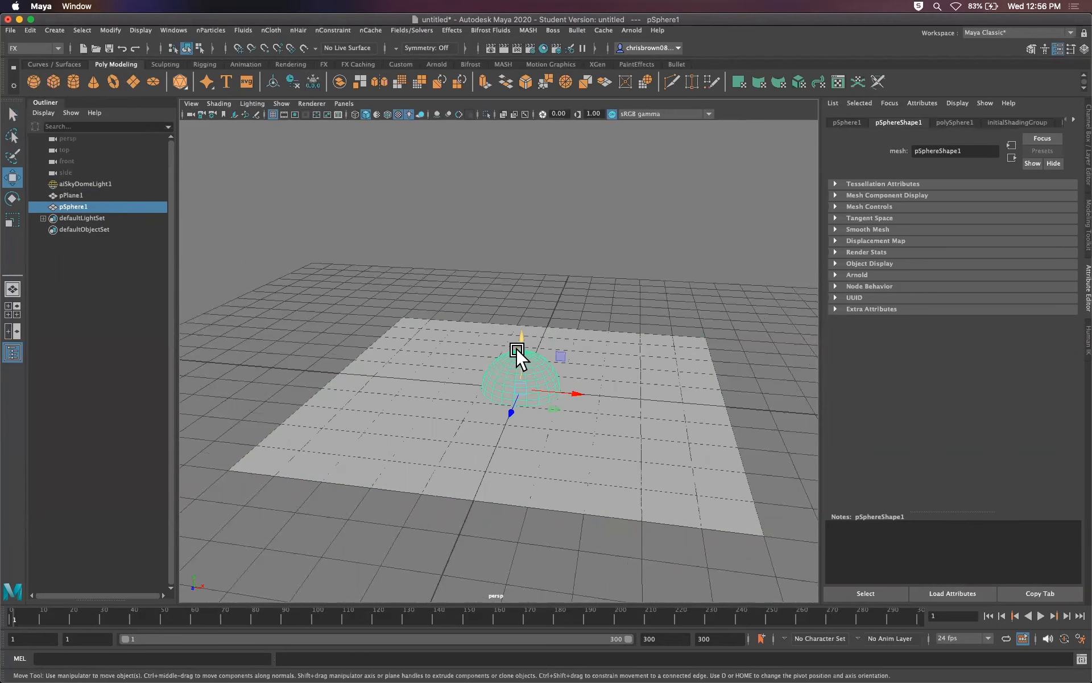
drag(517, 351, 595, 290)
click(642, 367)
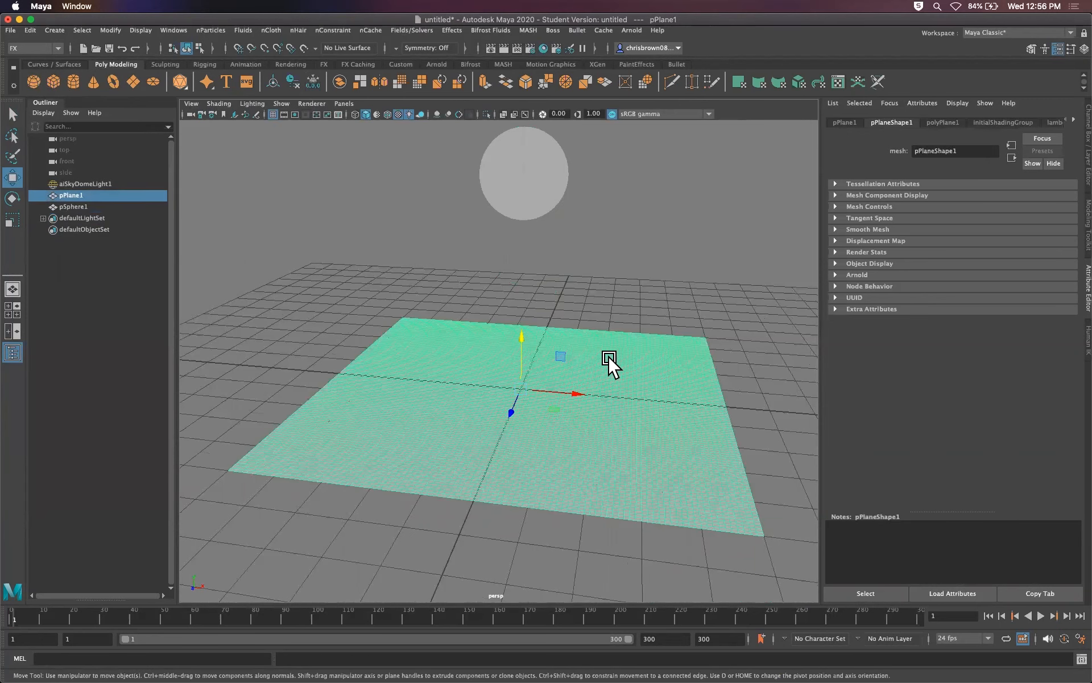
click(526, 174)
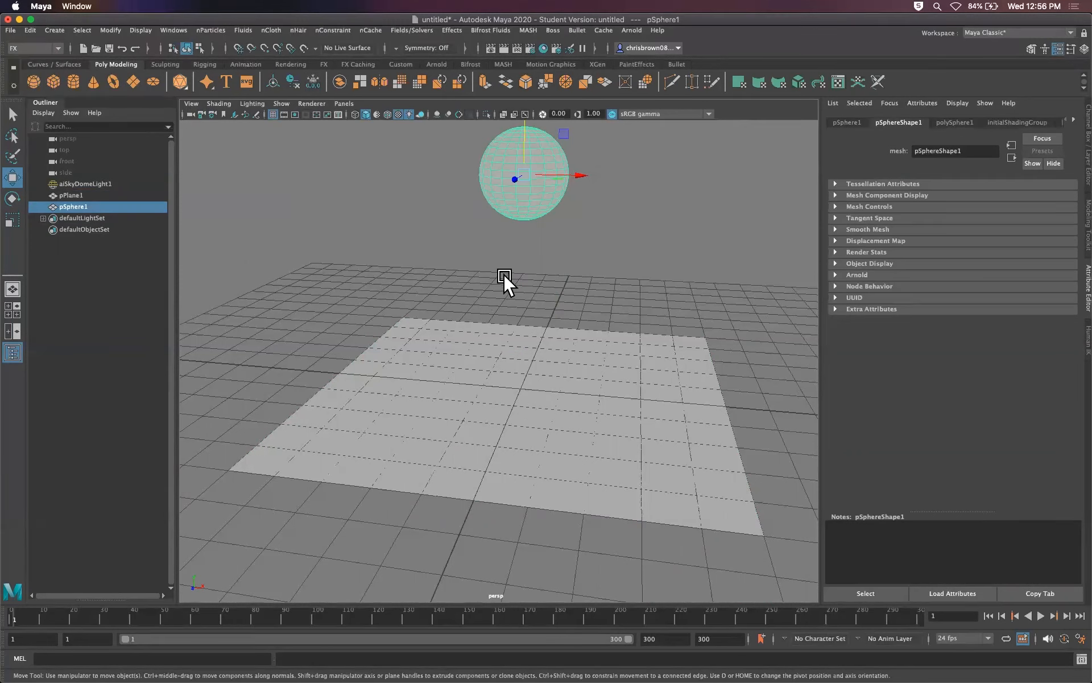
click(510, 404)
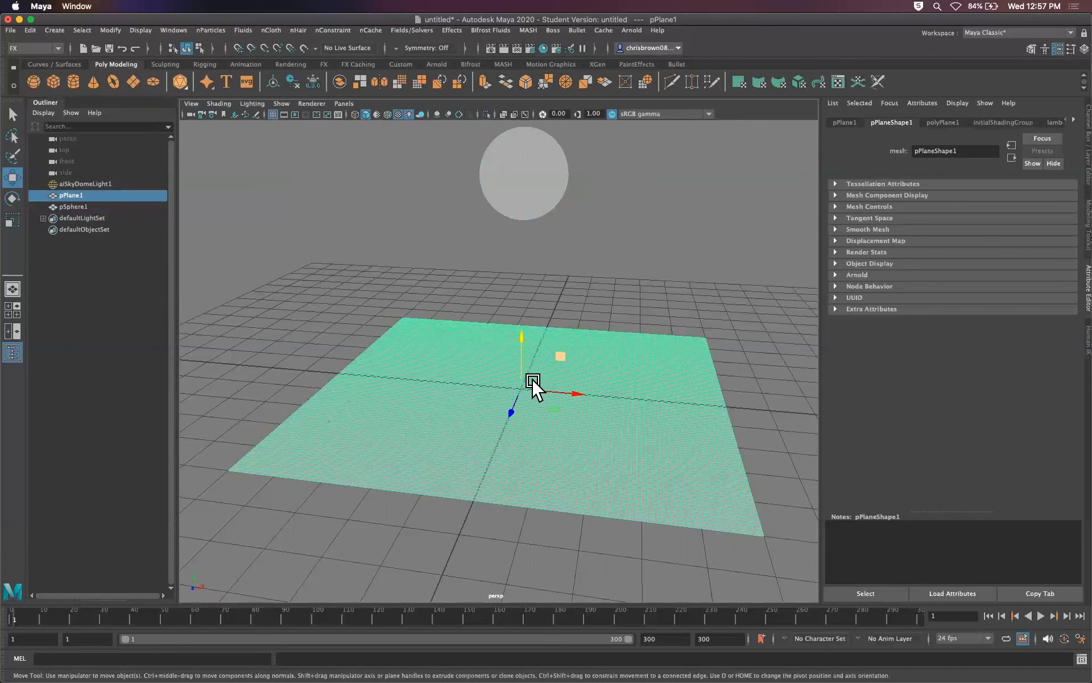
click(530, 186)
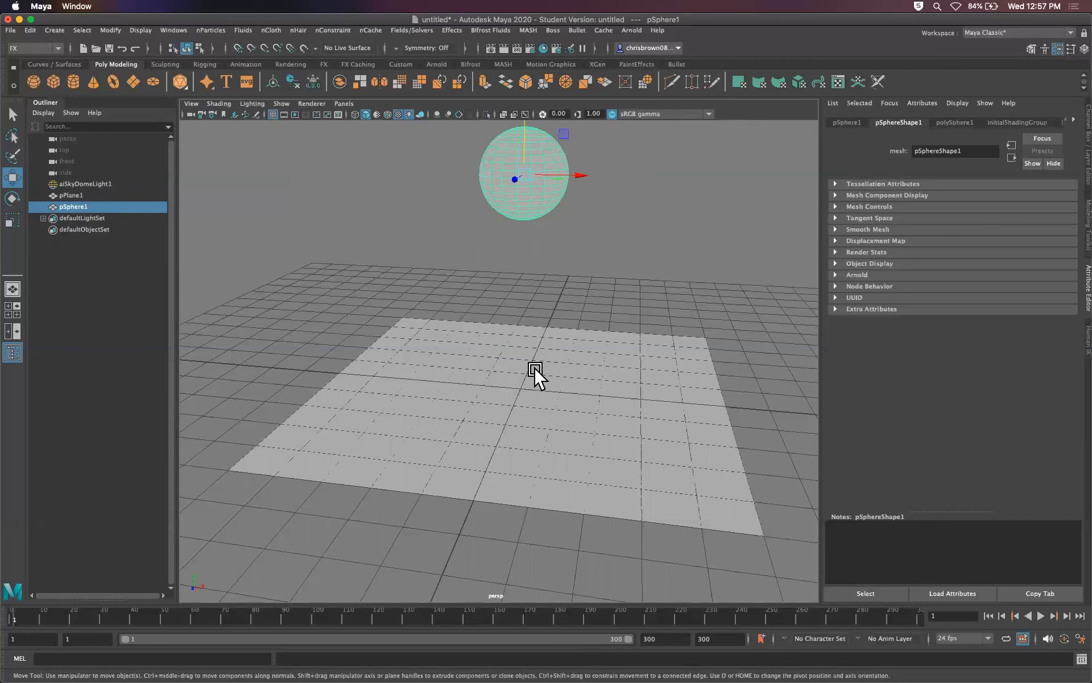
click(535, 421)
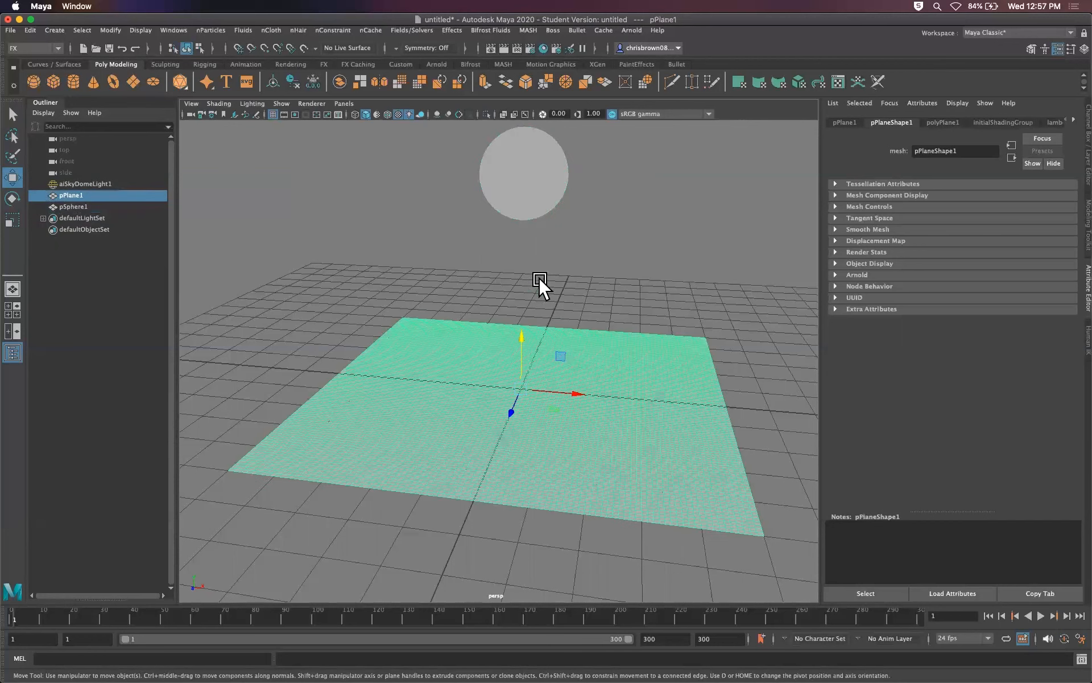
Select the sphere, bring up the Bullet shelf tools, and review the available Bullet commands.
click(553, 183)
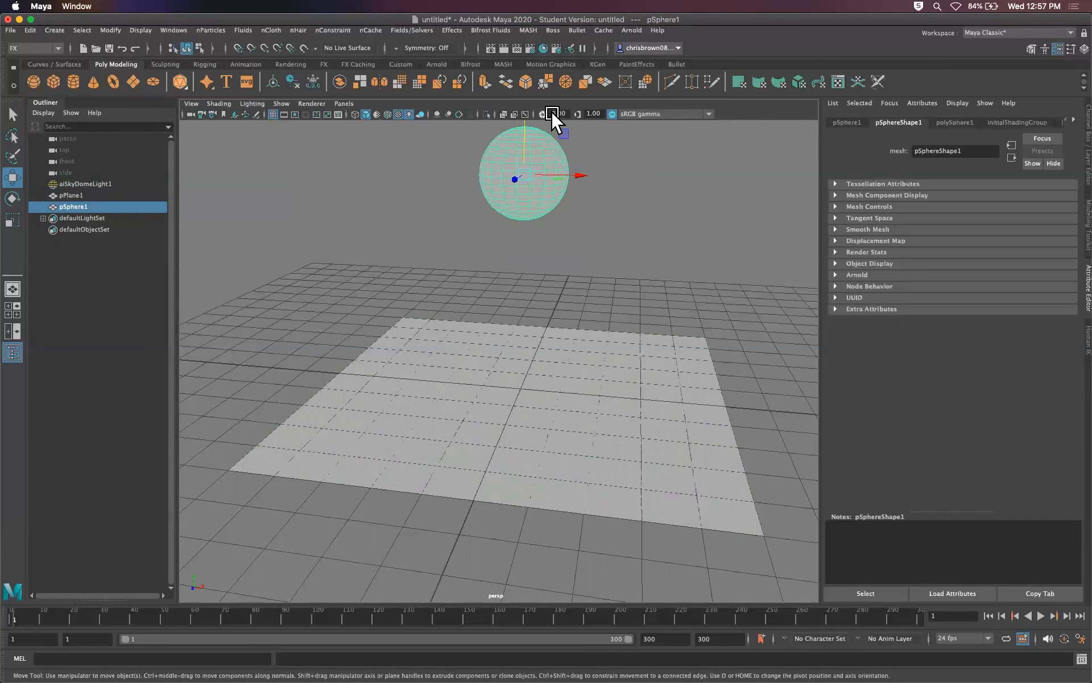
click(674, 65)
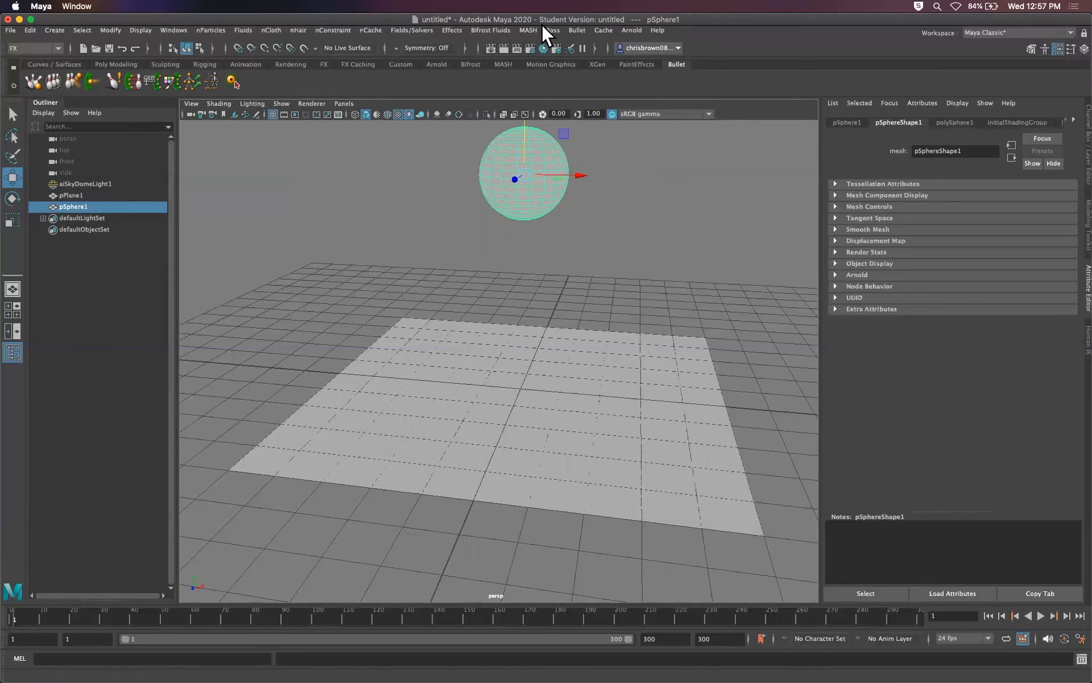
click(576, 28)
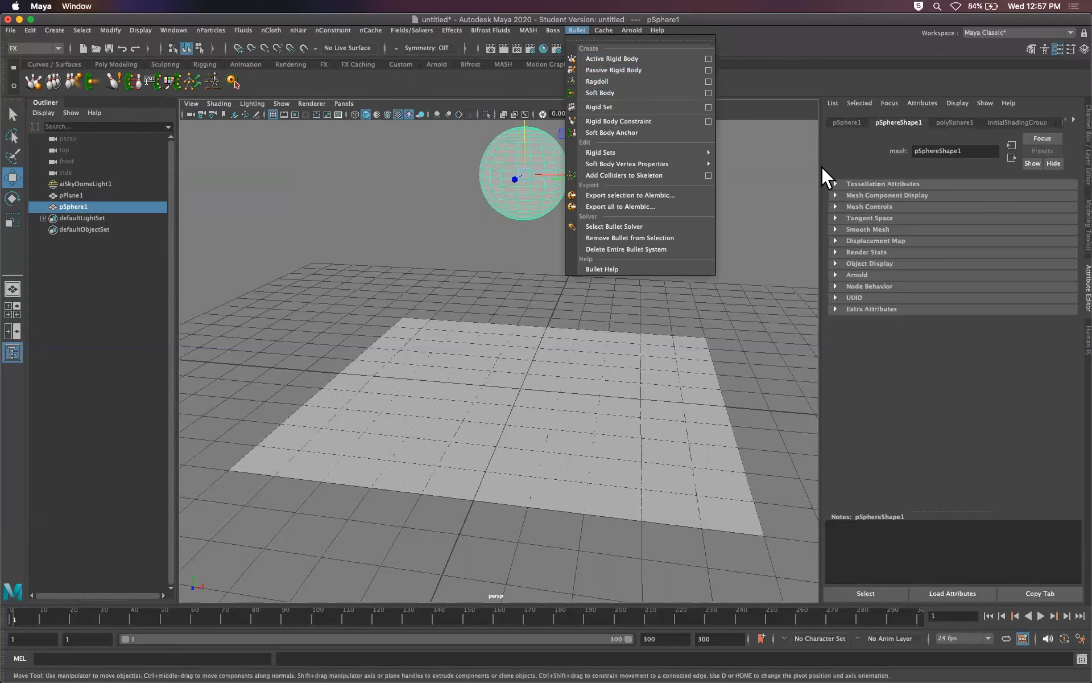
click(443, 166)
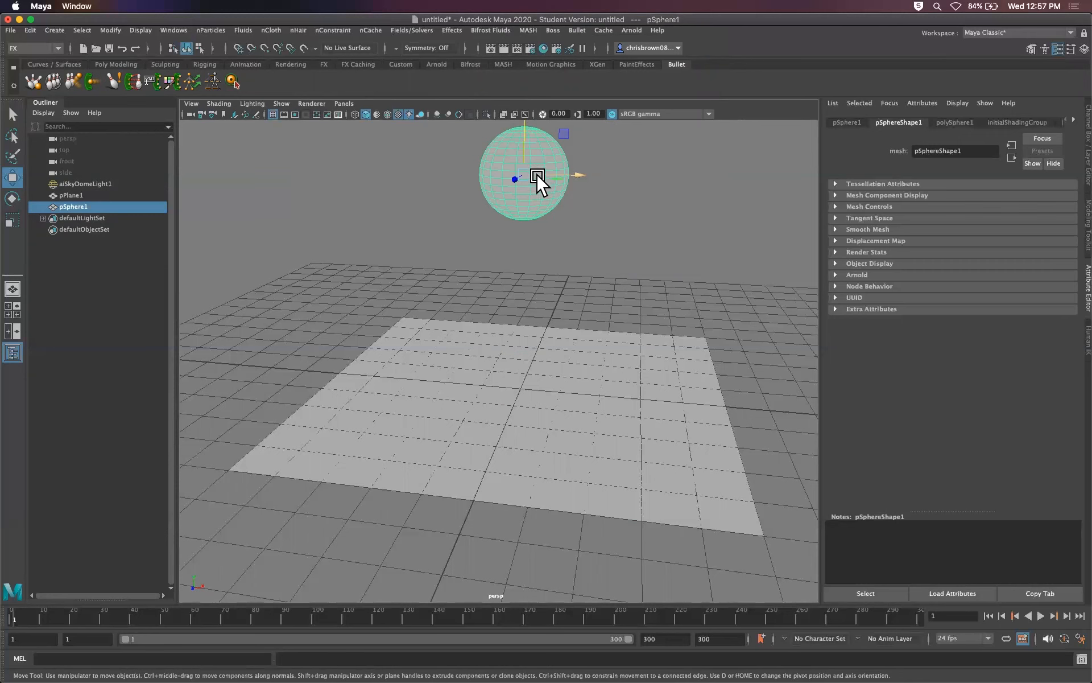
Make the sphere an active Bullet rigid body and the subdivided plane a Bullet soft body.
click(573, 28)
click(600, 57)
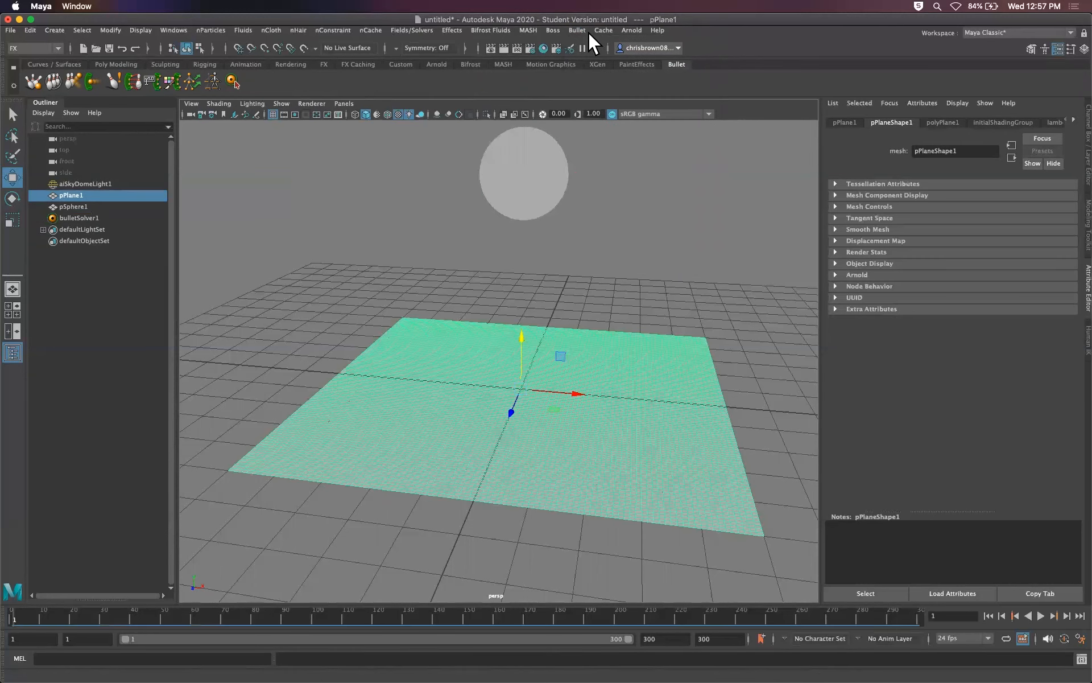
click(578, 31)
click(604, 87)
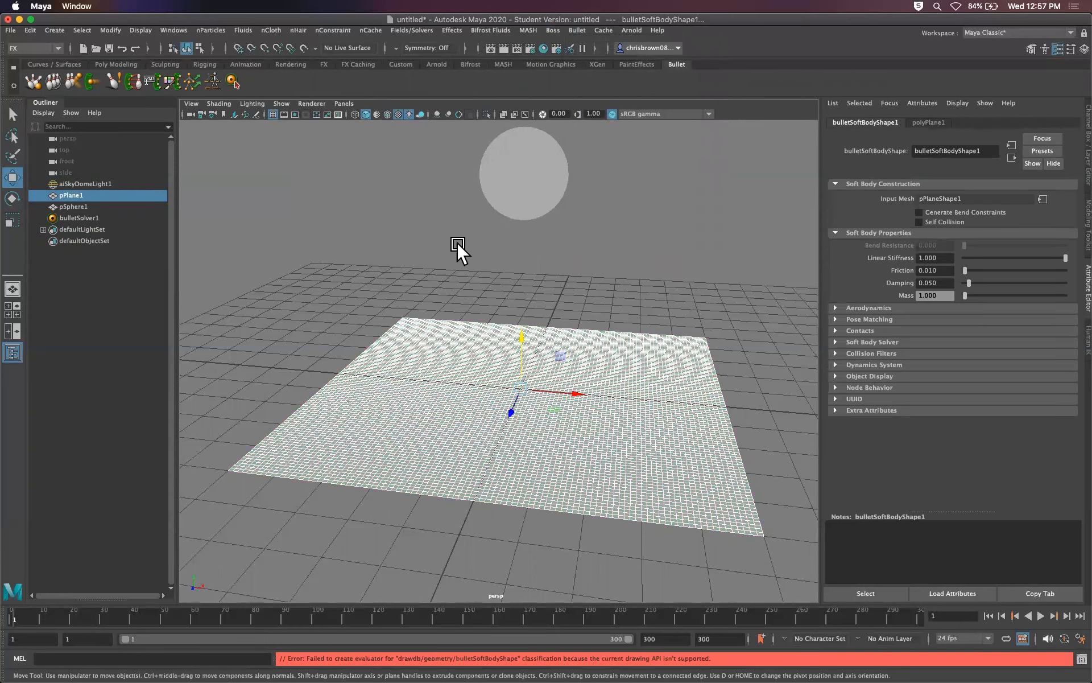
Select the sphere and briefly play the Bullet simulation to watch how the sphere and plane fall.
click(12, 115)
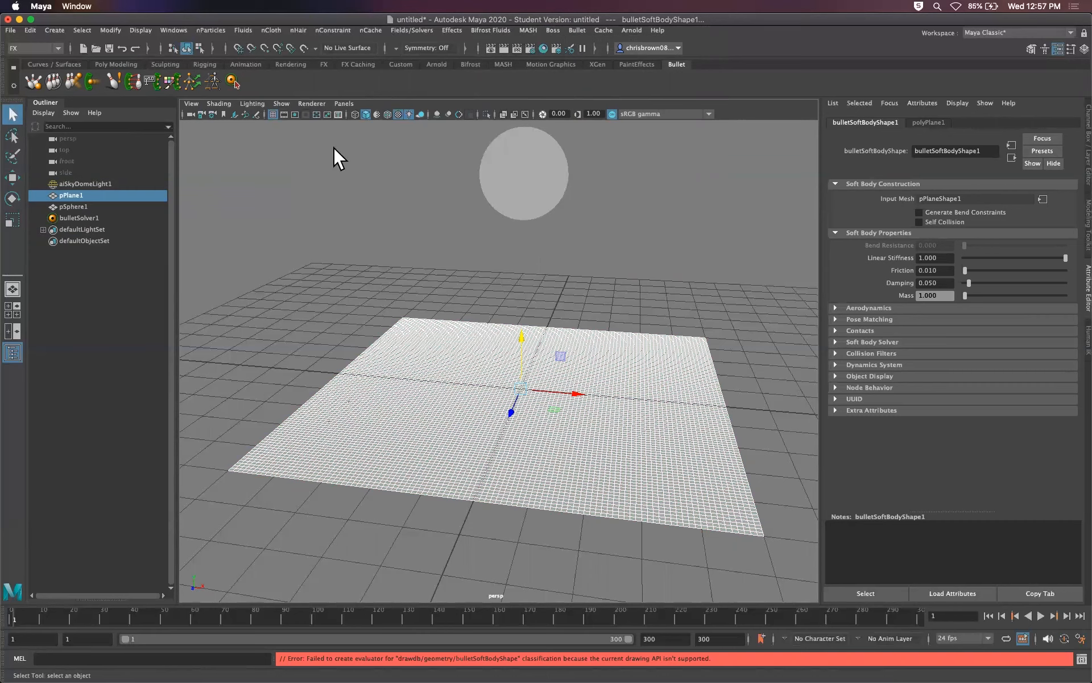
click(519, 159)
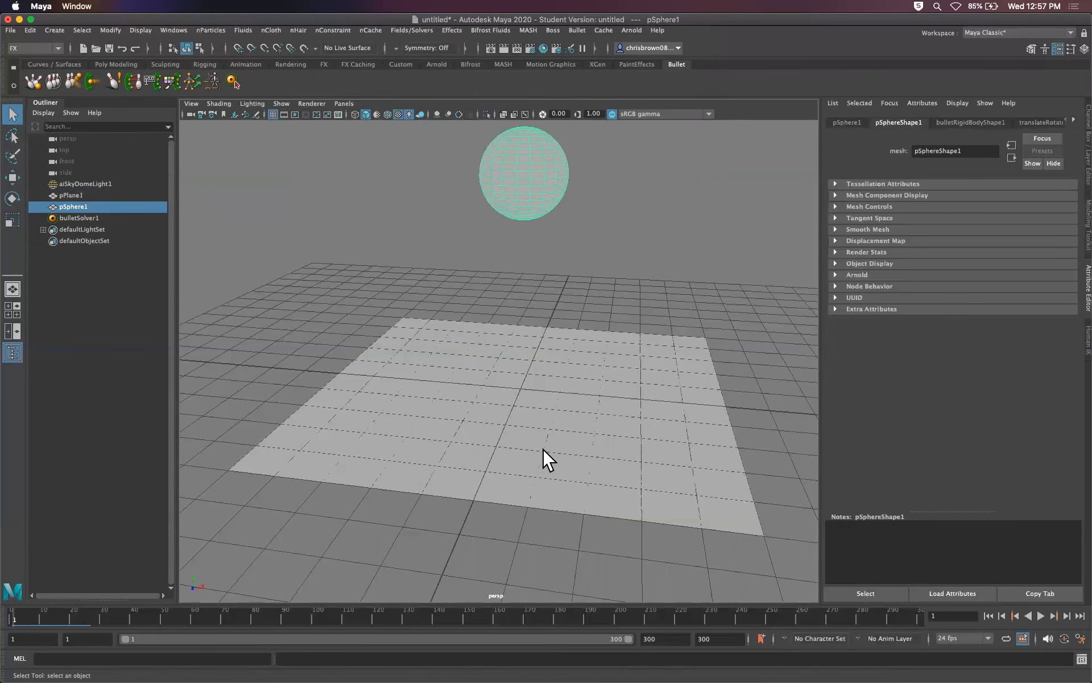
alt+drag(541, 453, 514, 451)
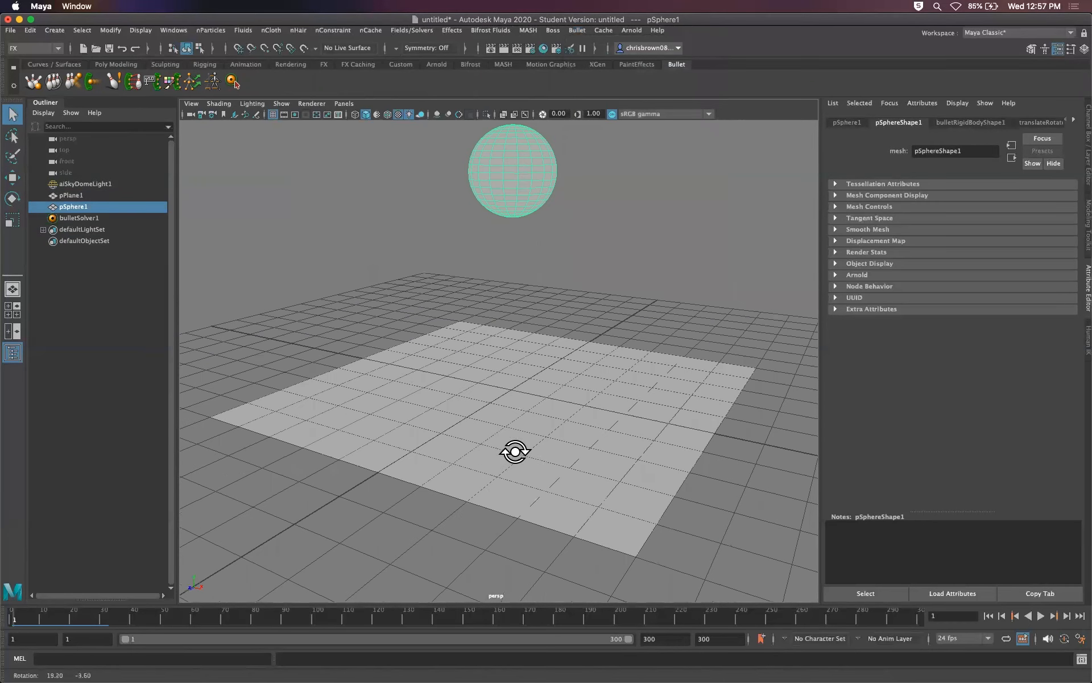
alt+middle_drag(550, 452, 535, 429)
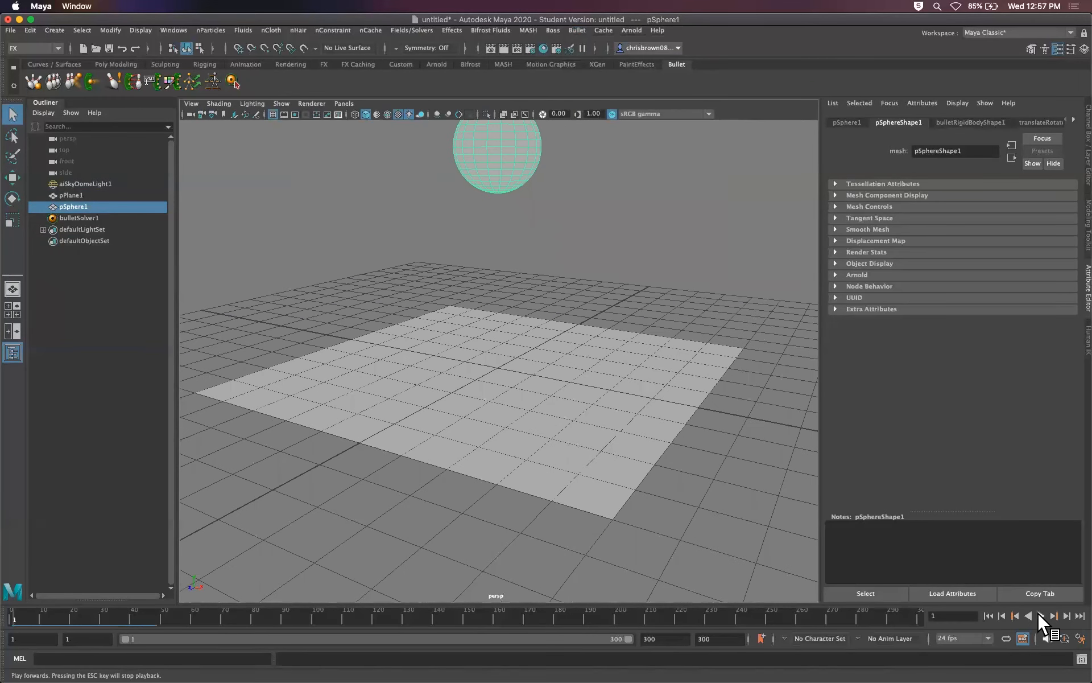
click(1041, 615)
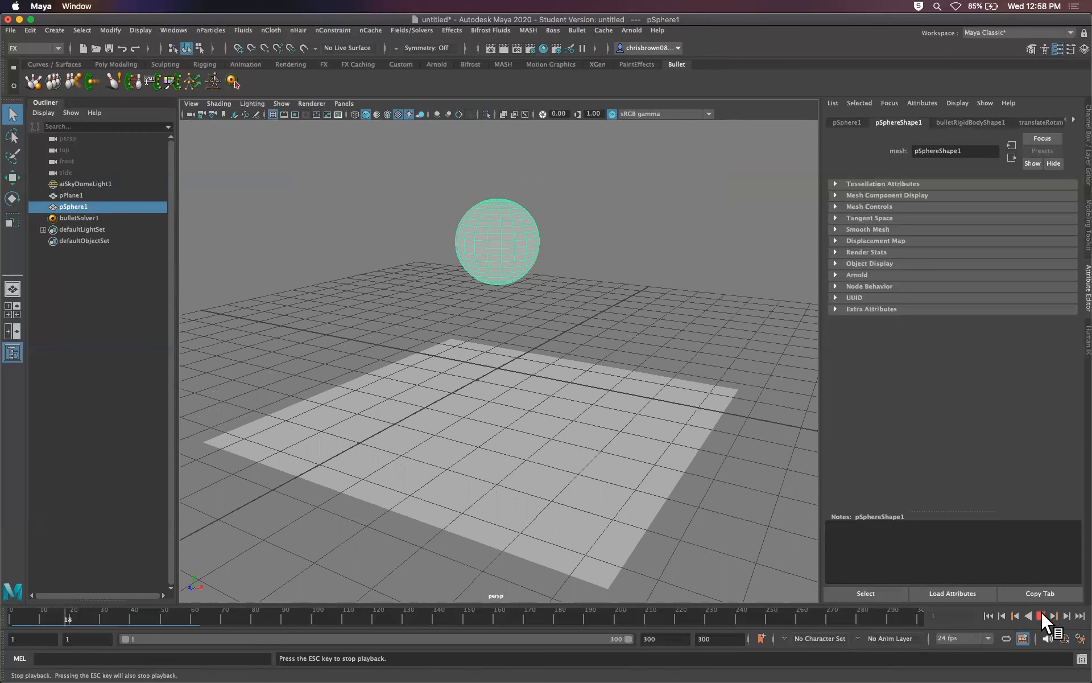
click(1041, 616)
Undo the playback and the Bullet body assignments on the sphere and the plane.
key(ctrl+z)
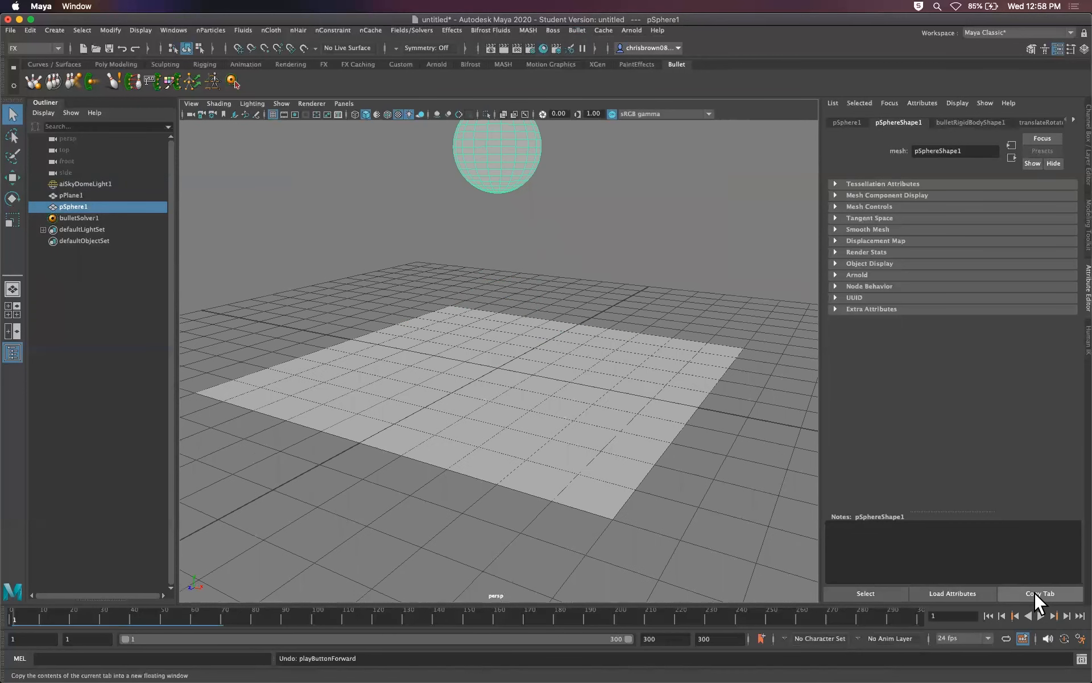
key(super+z)
key(super+z)
key(super+z)
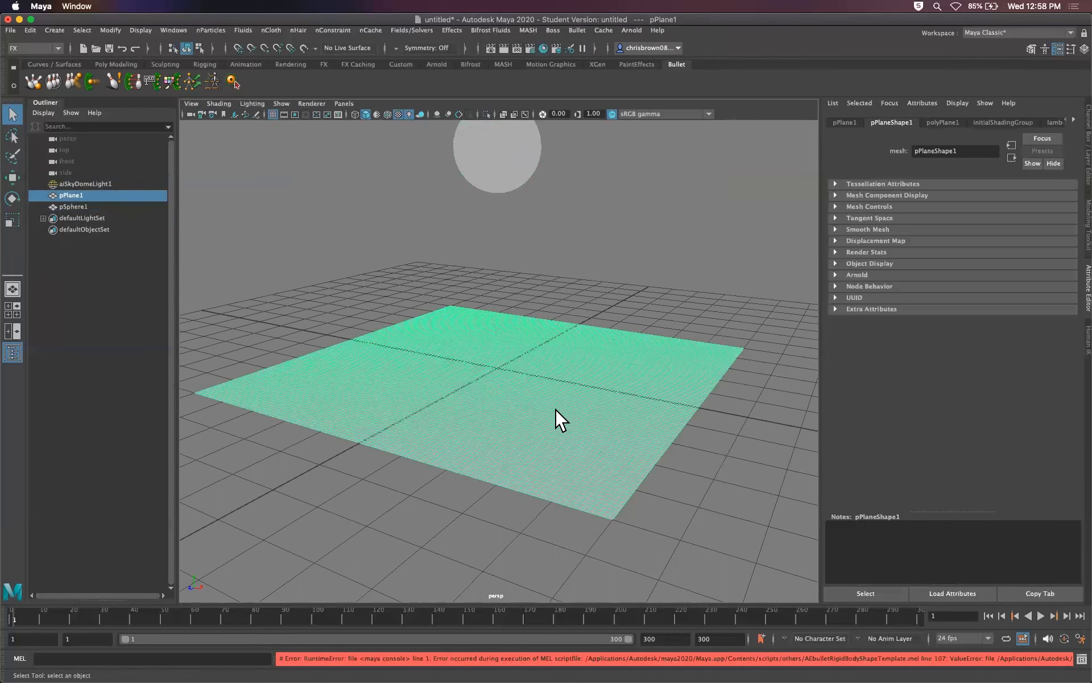
Select the sphere and move it straight down to a position well below the plane.
click(569, 425)
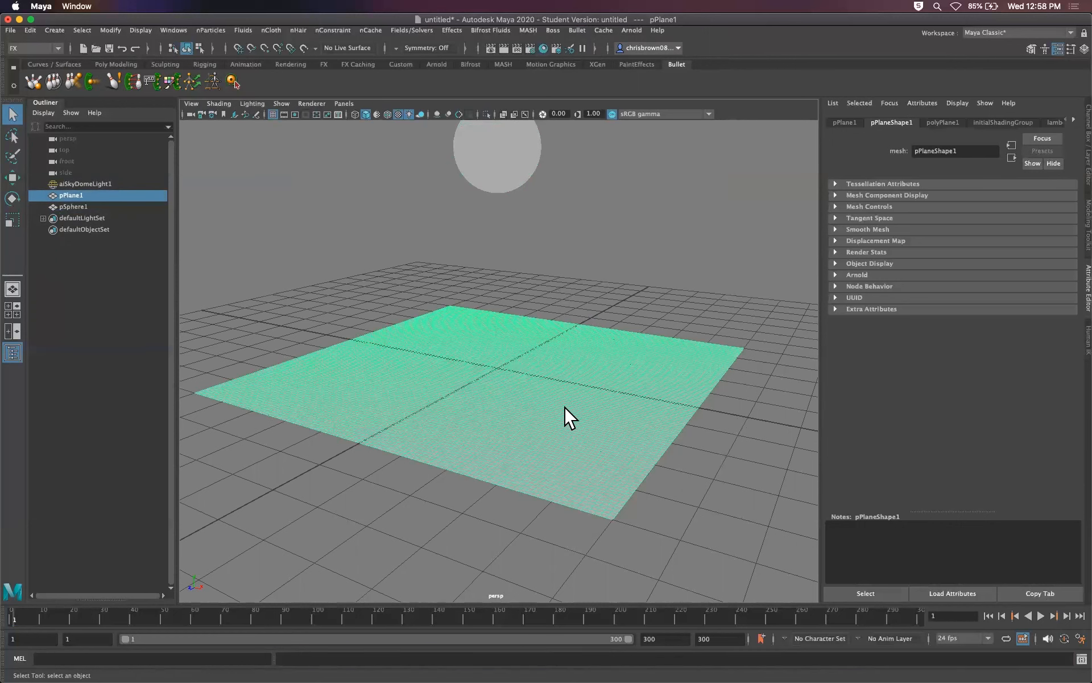
click(499, 159)
click(12, 177)
drag(506, 142, 517, 213)
Make the lowered sphere a passive Bullet rigid body and the plane above it a Bullet soft body.
click(577, 30)
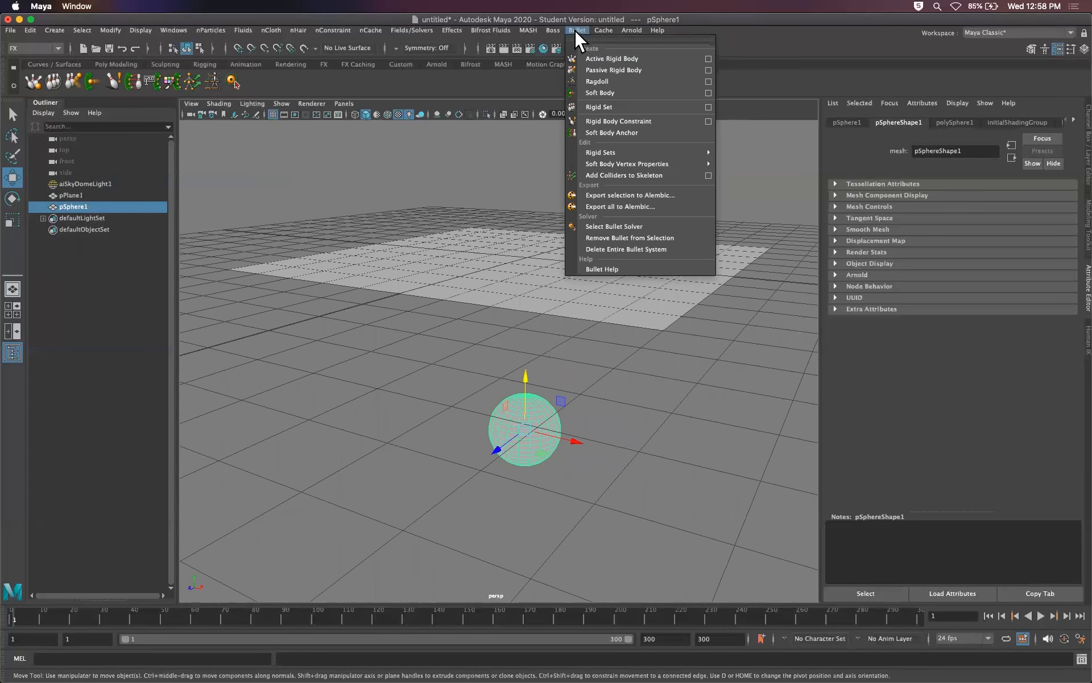
click(597, 66)
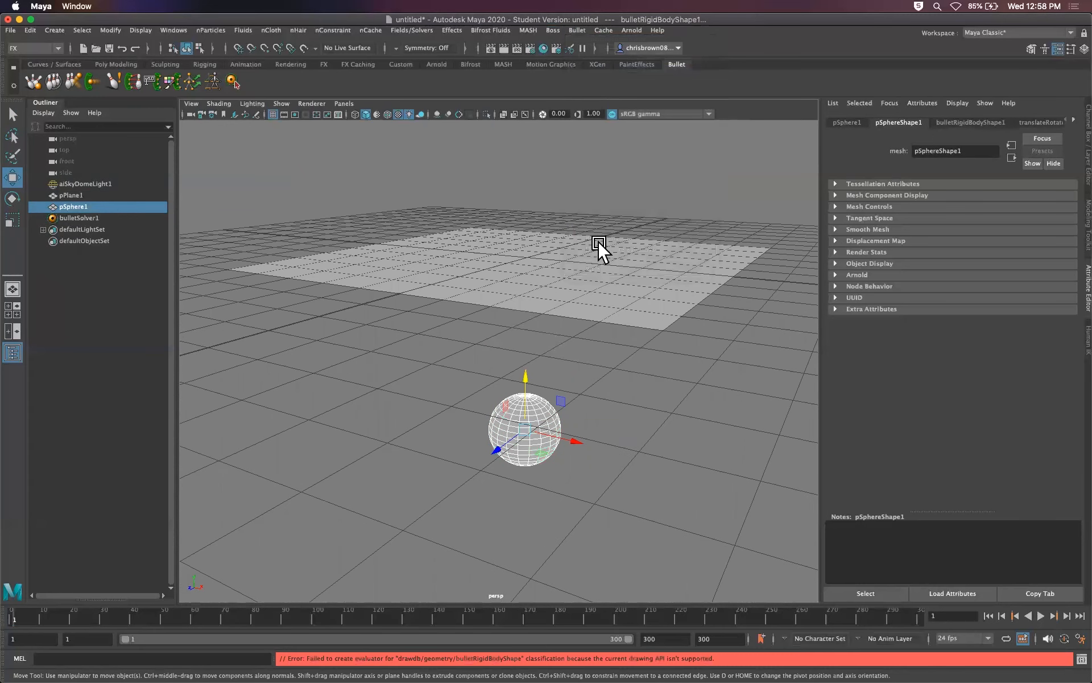
click(598, 241)
click(577, 30)
click(603, 93)
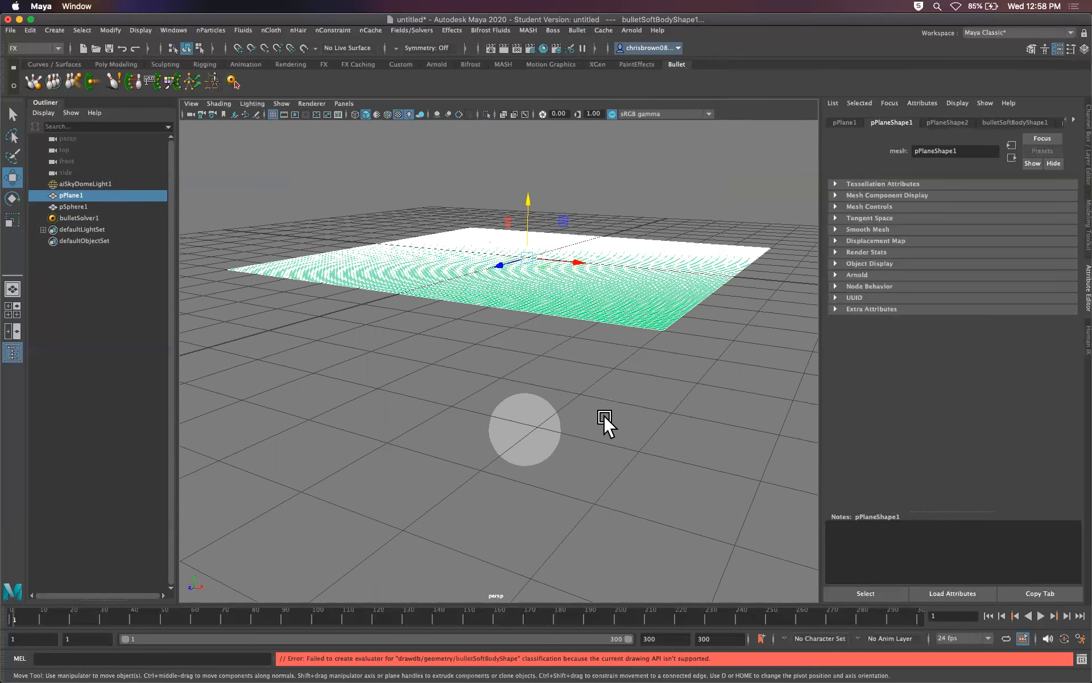
Play the simulation to frame 108 and examine how the soft body plane interacts with the passive sphere.
alt+drag(588, 384, 540, 326)
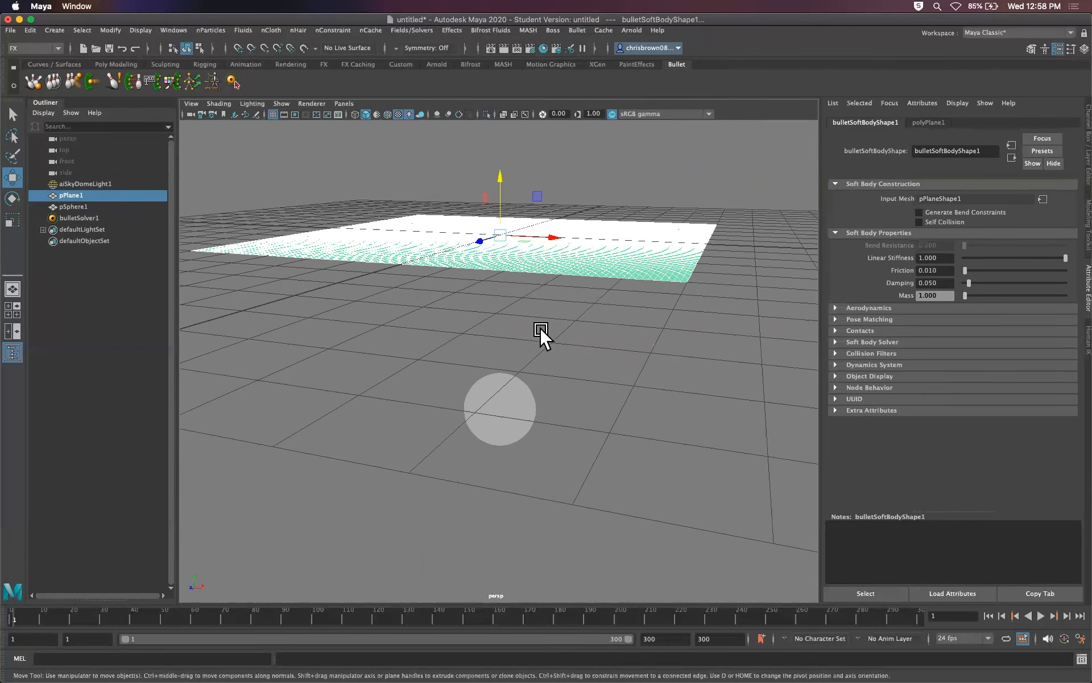
click(516, 398)
click(567, 351)
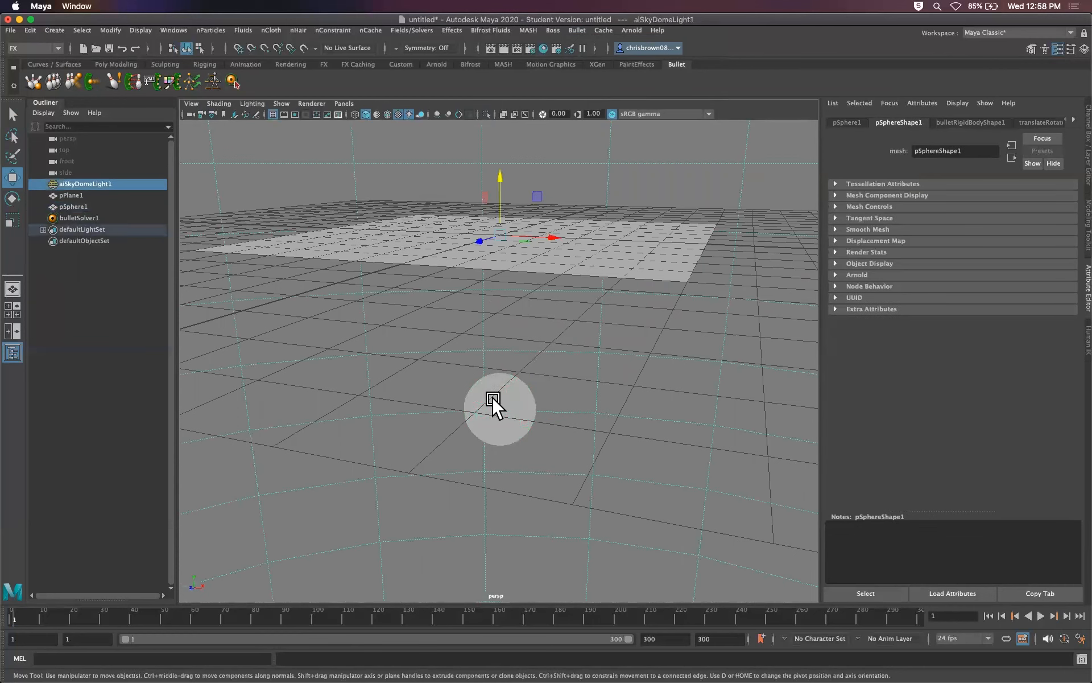
click(599, 247)
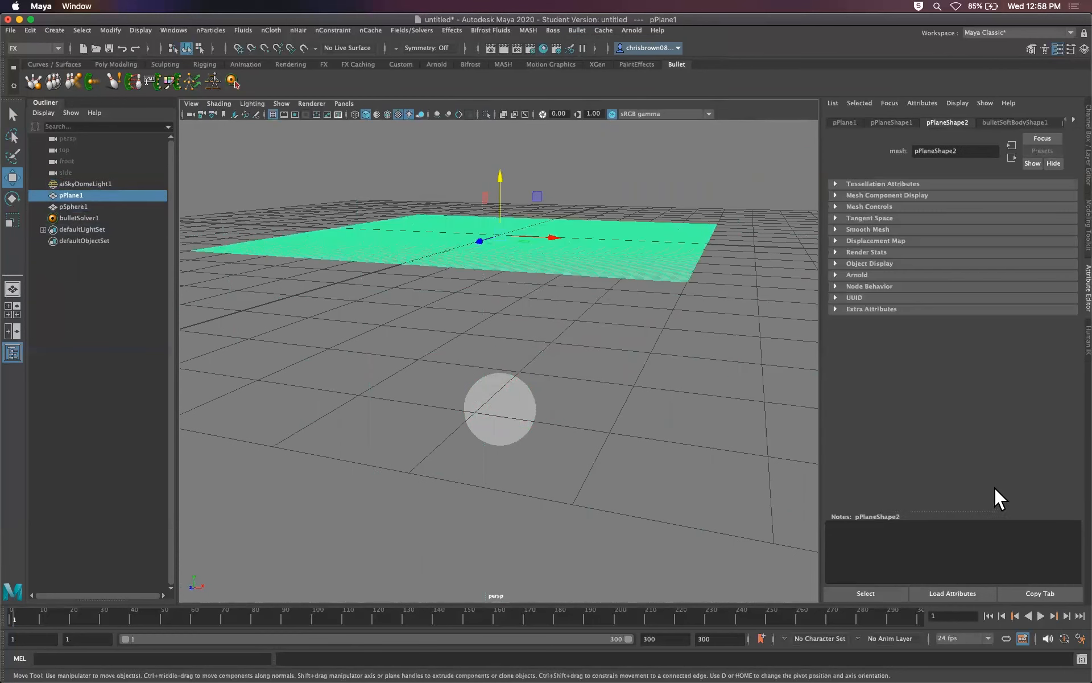
click(1038, 614)
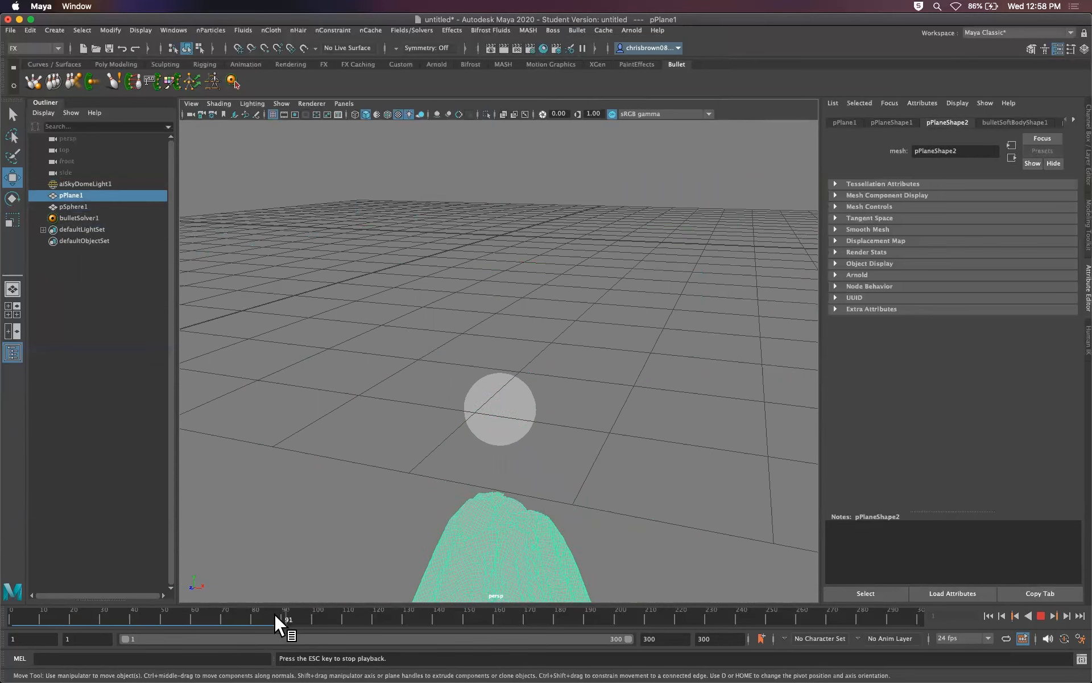
click(1042, 616)
alt+drag(548, 364, 467, 419)
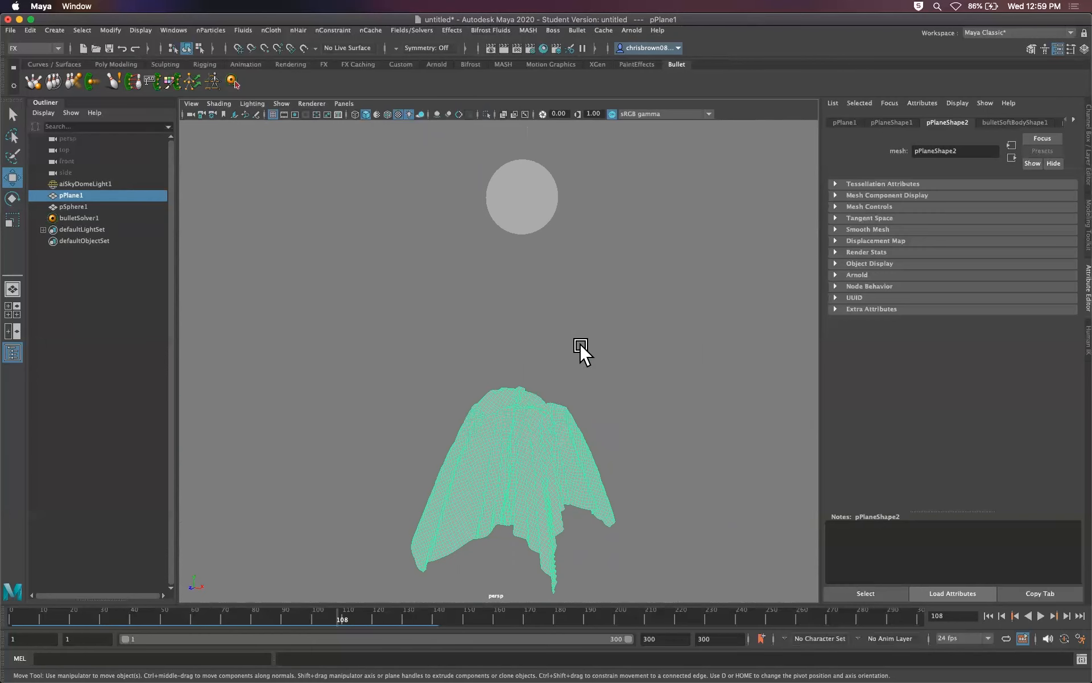
Undo the playback to return to frame 1, with the plane above the sphere and selected.
click(566, 370)
click(534, 415)
click(578, 370)
key(z)
key(super+z)
alt+drag(644, 442, 637, 445)
alt+middle_drag(705, 381, 691, 494)
alt+drag(691, 494, 673, 261)
click(643, 257)
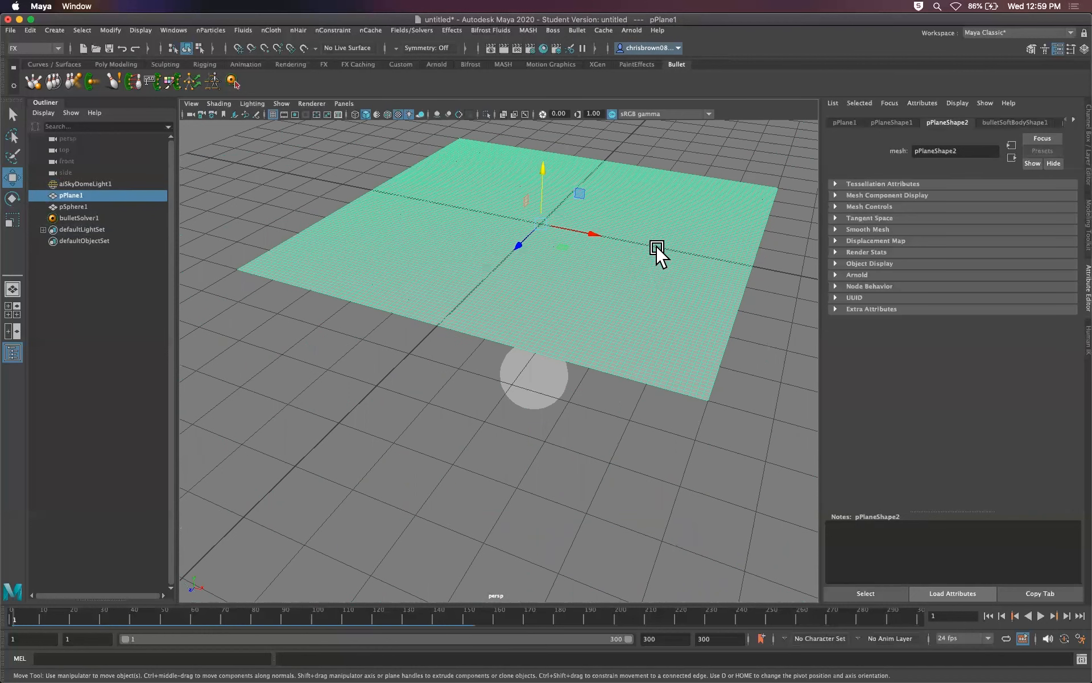
Open the plane's Bullet soft body attributes and expand the Aerodynamics and Pose Matching settings.
click(1017, 120)
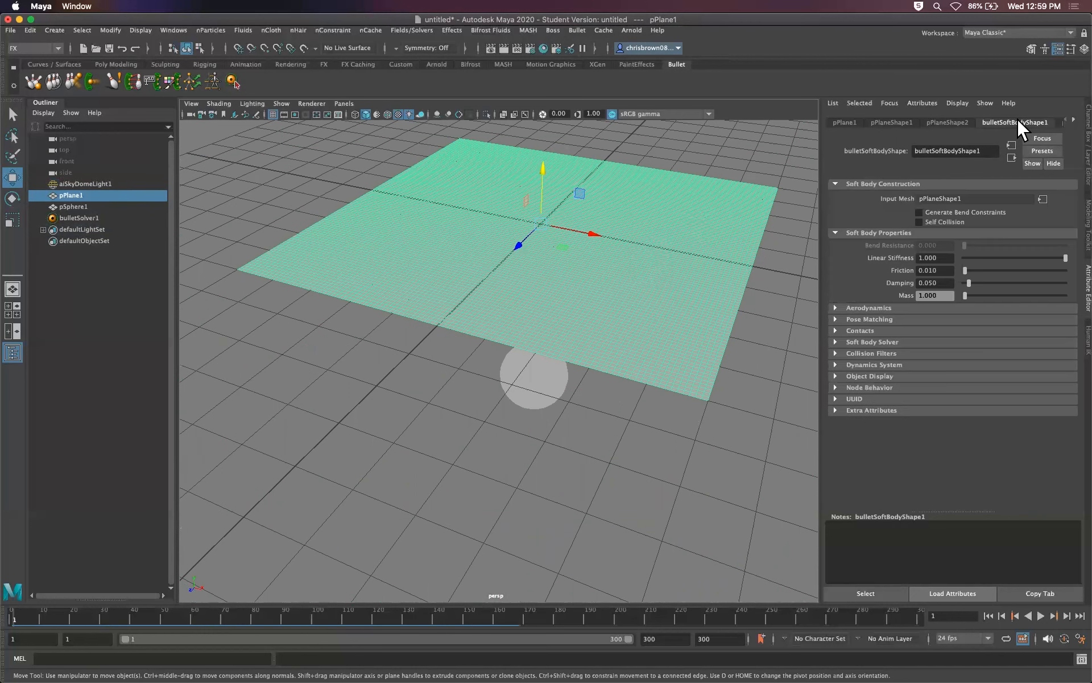
click(1068, 117)
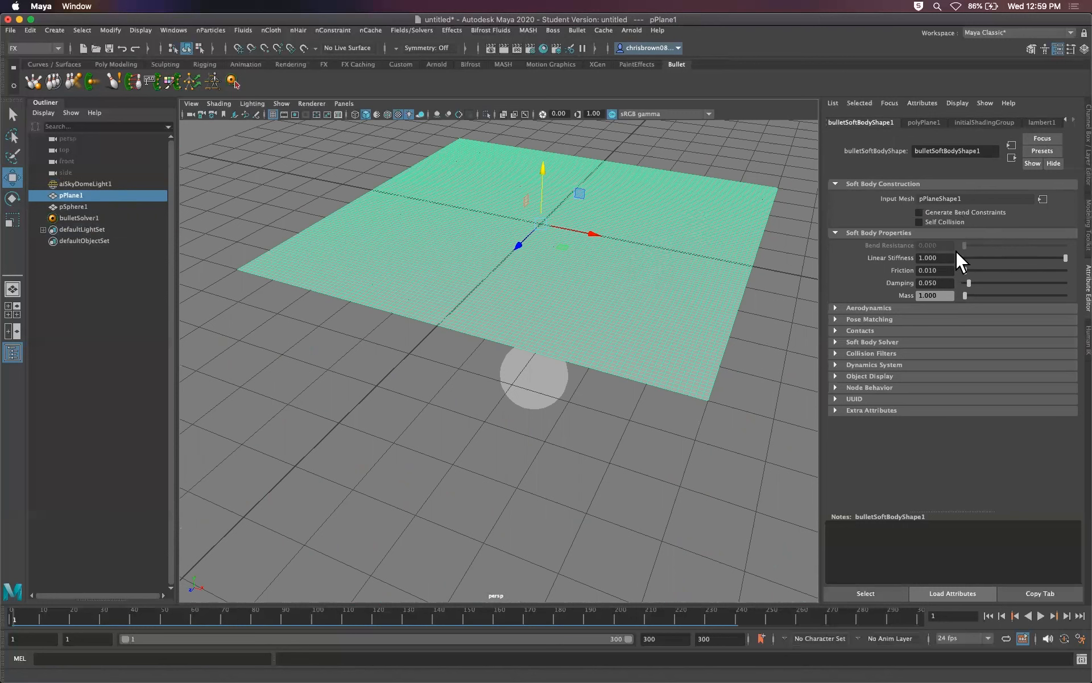
click(832, 308)
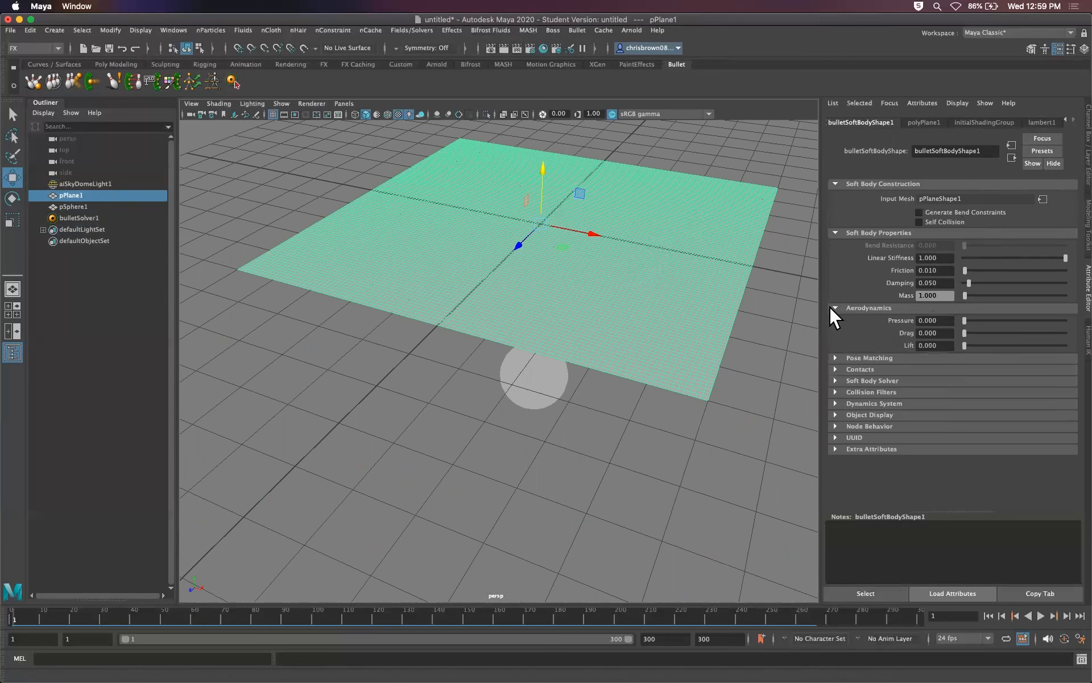
click(834, 358)
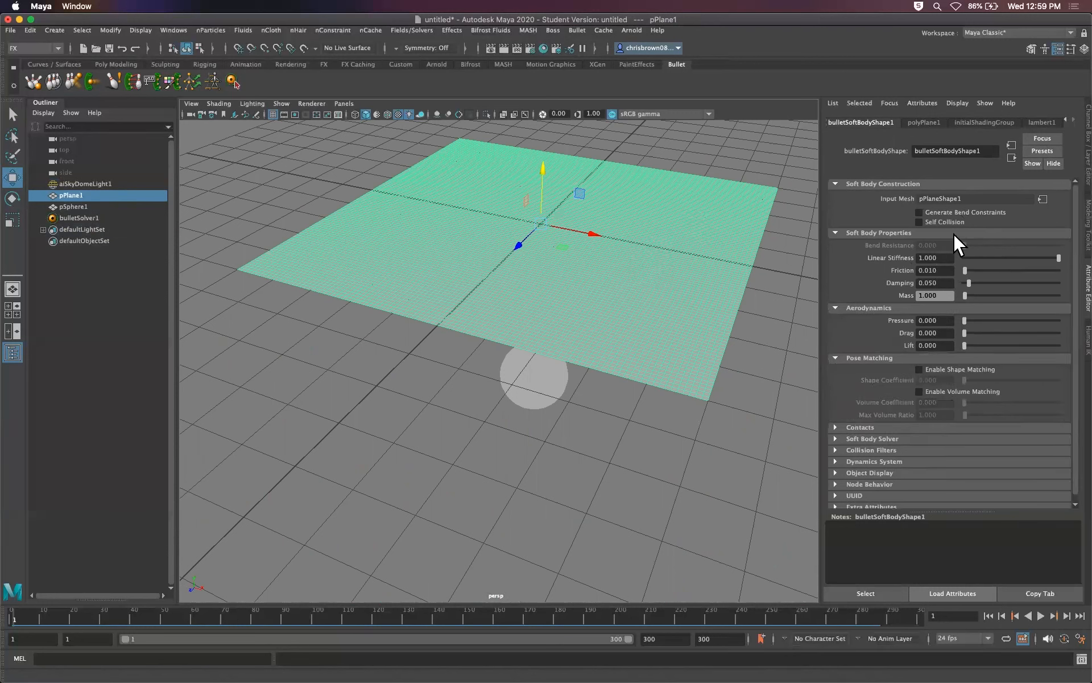
Try a Linear Stiffness of 10 on the plane's soft body and set its Friction to 0.427.
click(936, 258)
text(10)
key(Return)
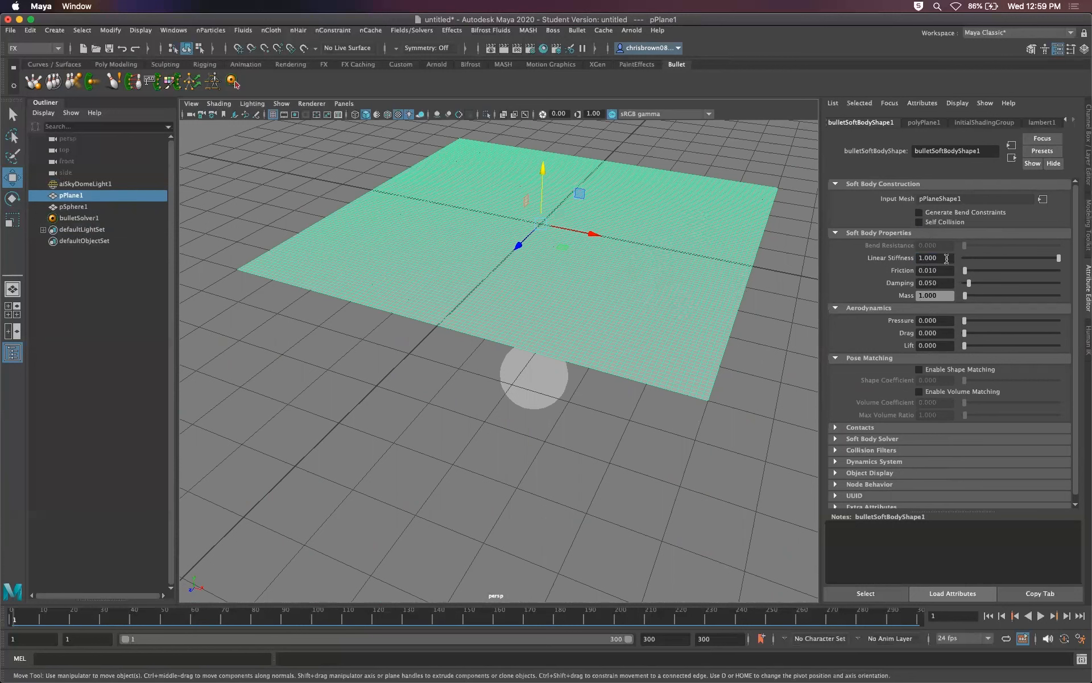
drag(964, 268, 1004, 268)
Replay the simulation to frame 120 and inspect the draped plane around the sphere.
click(1040, 616)
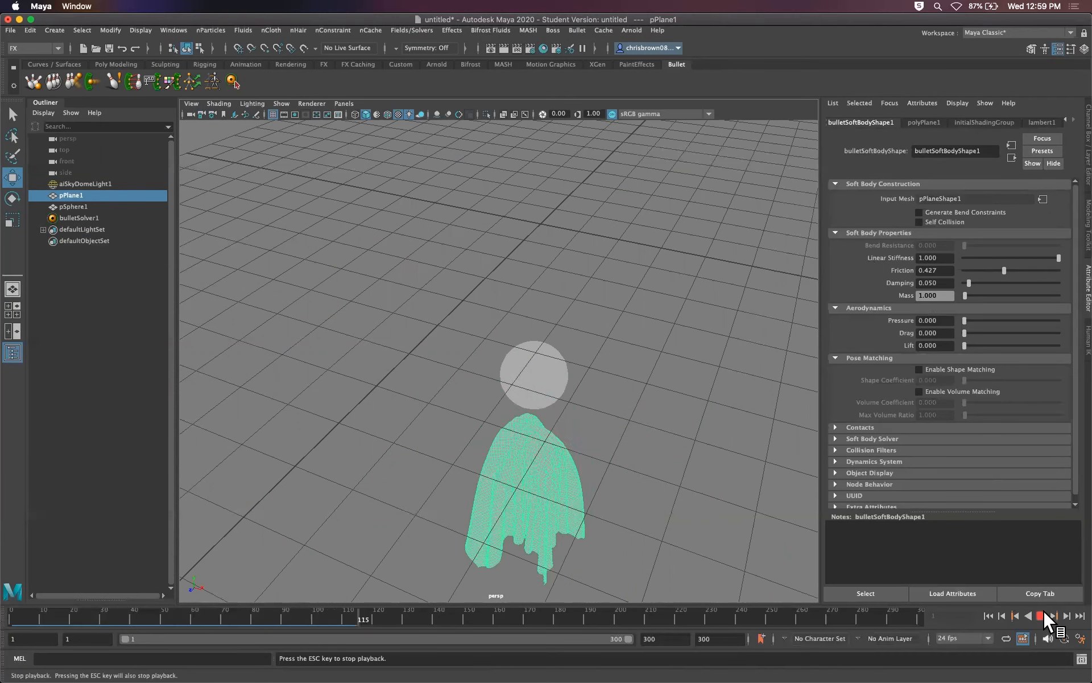
click(1041, 615)
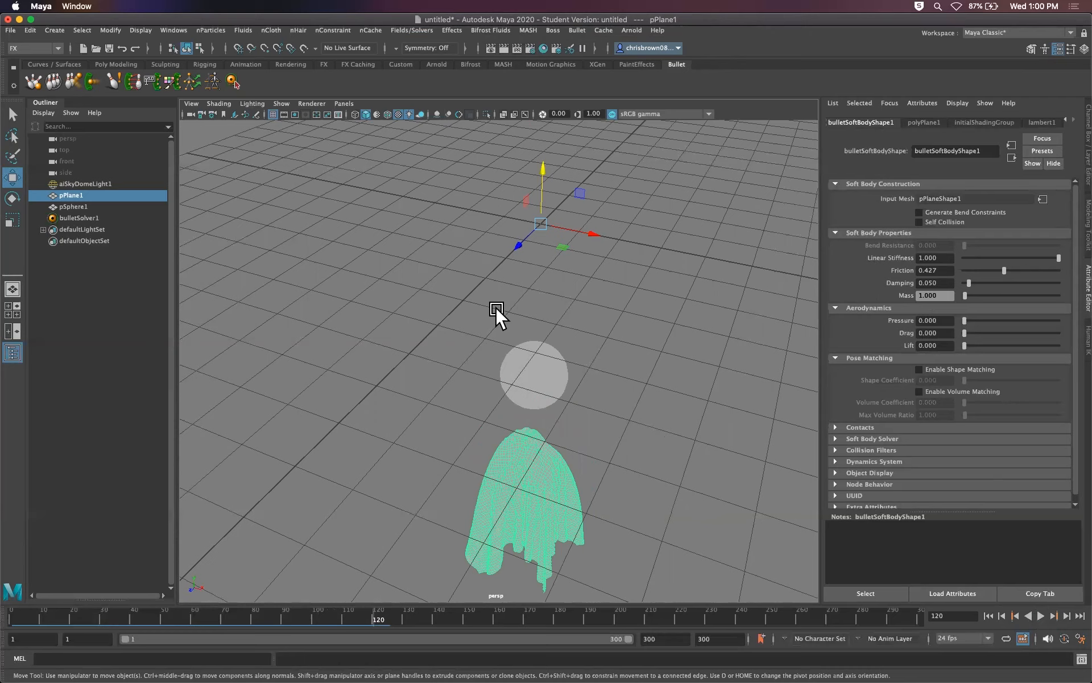
alt+drag(434, 366, 592, 349)
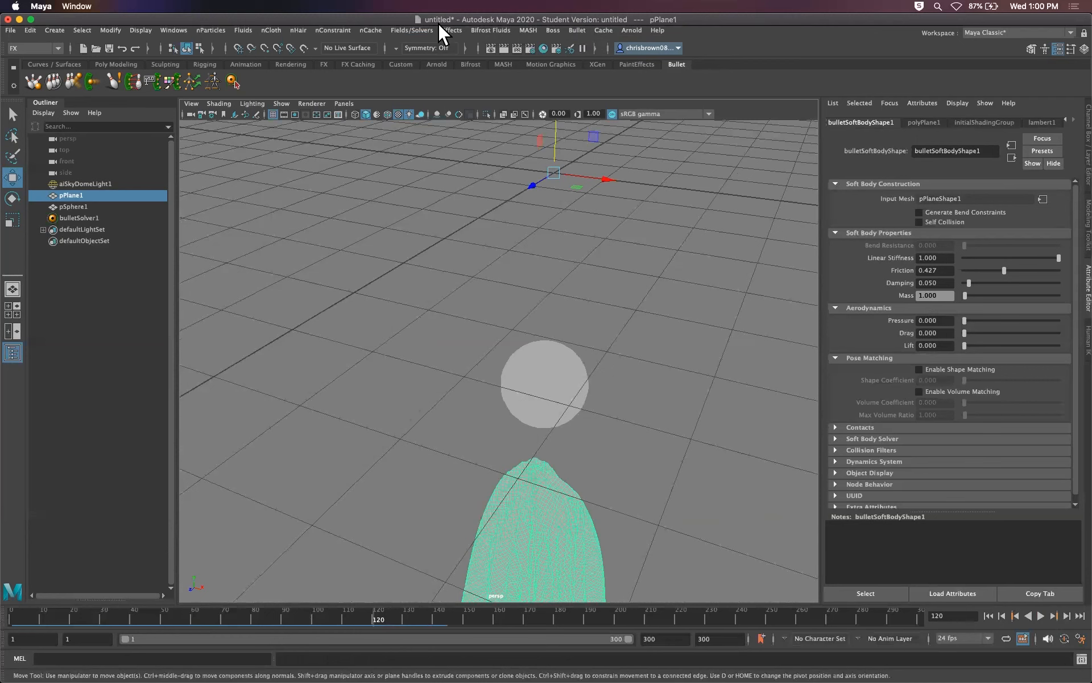
Look through the available field, solver, nConstraint and nCloth commands for ones applicable to the soft body.
click(402, 29)
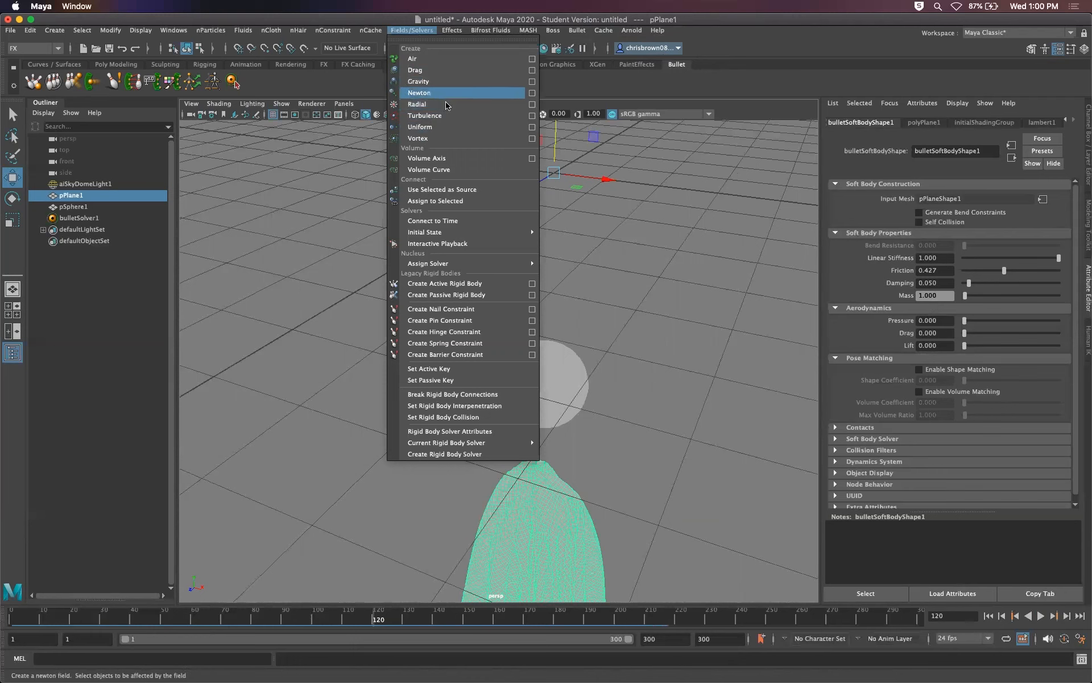
click(363, 79)
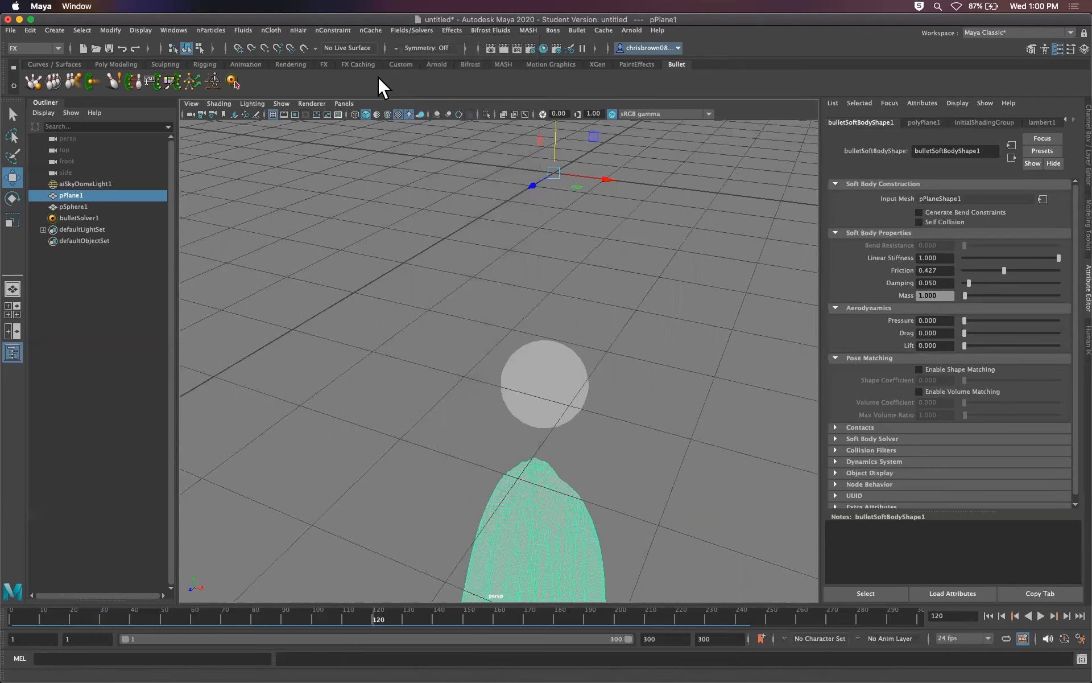
click(332, 30)
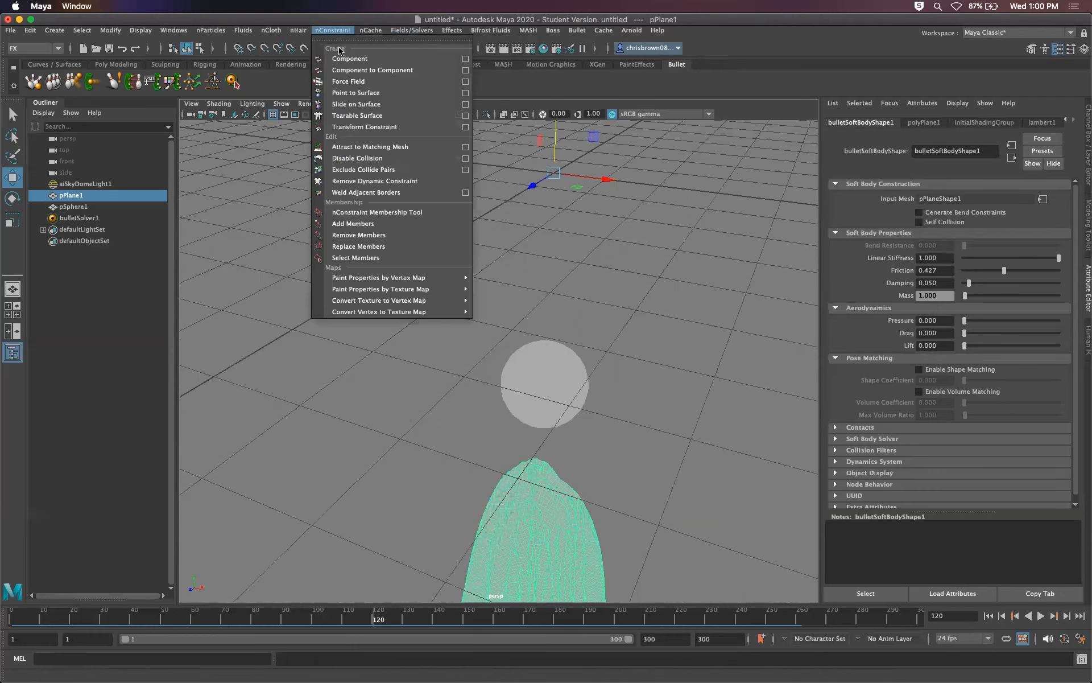
click(415, 30)
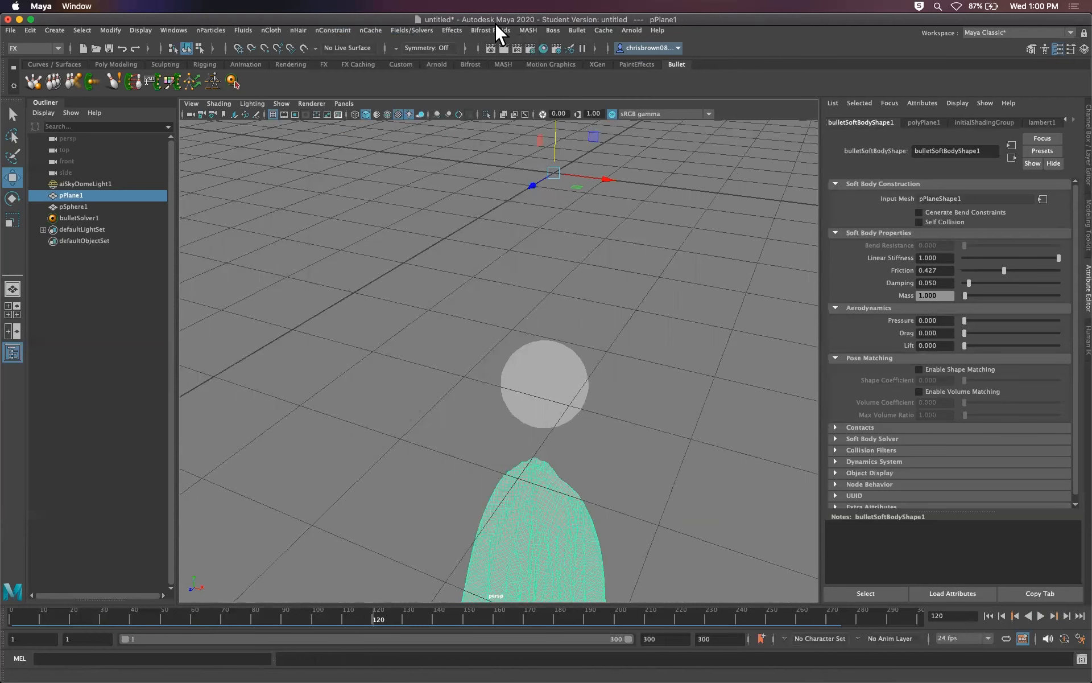
click(409, 29)
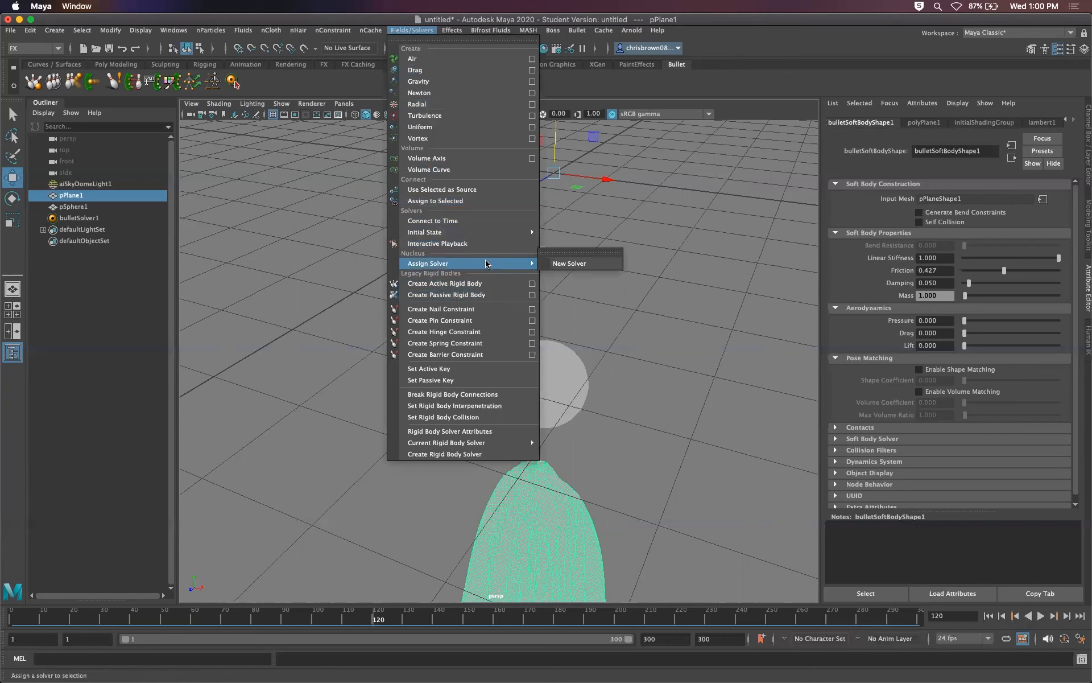
mouse_move(471, 231)
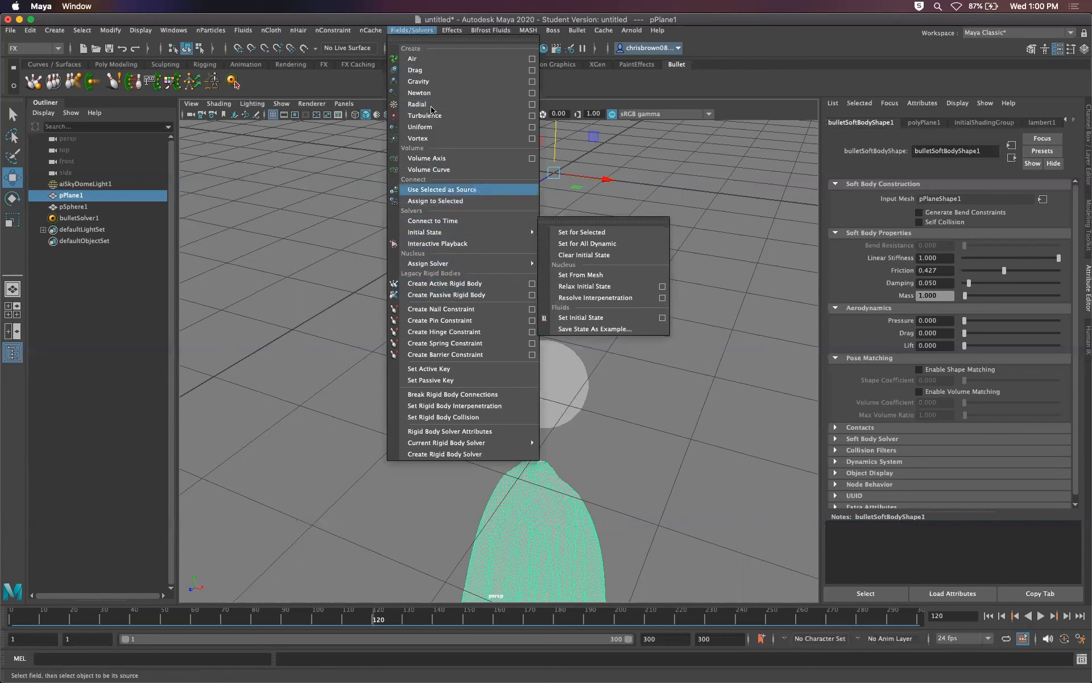
click(597, 80)
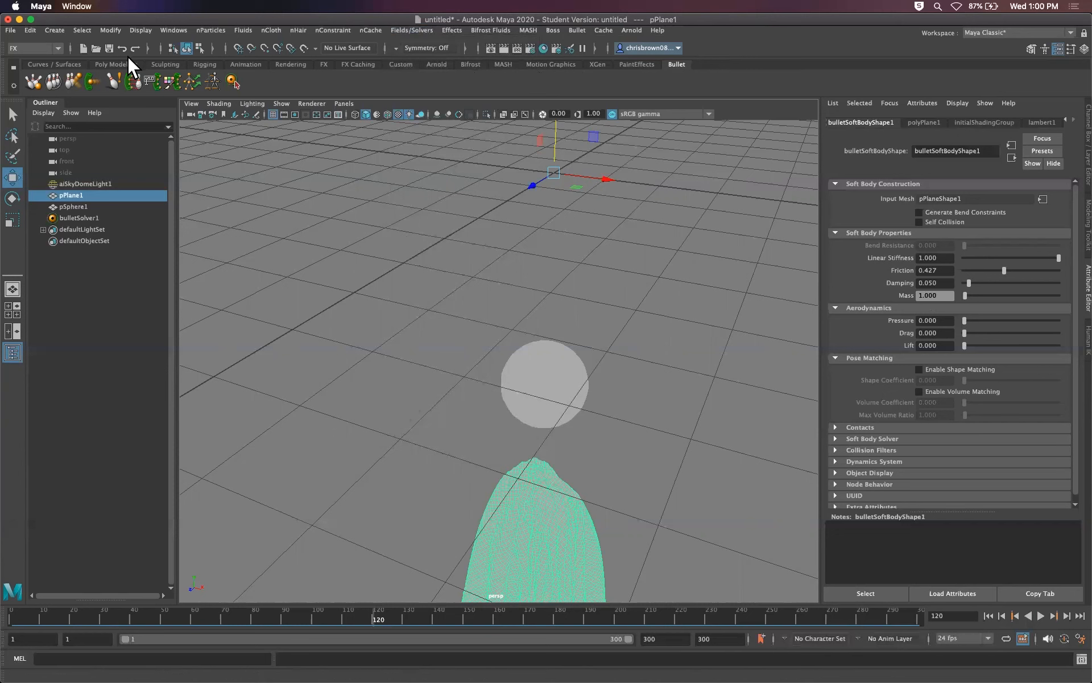
click(271, 30)
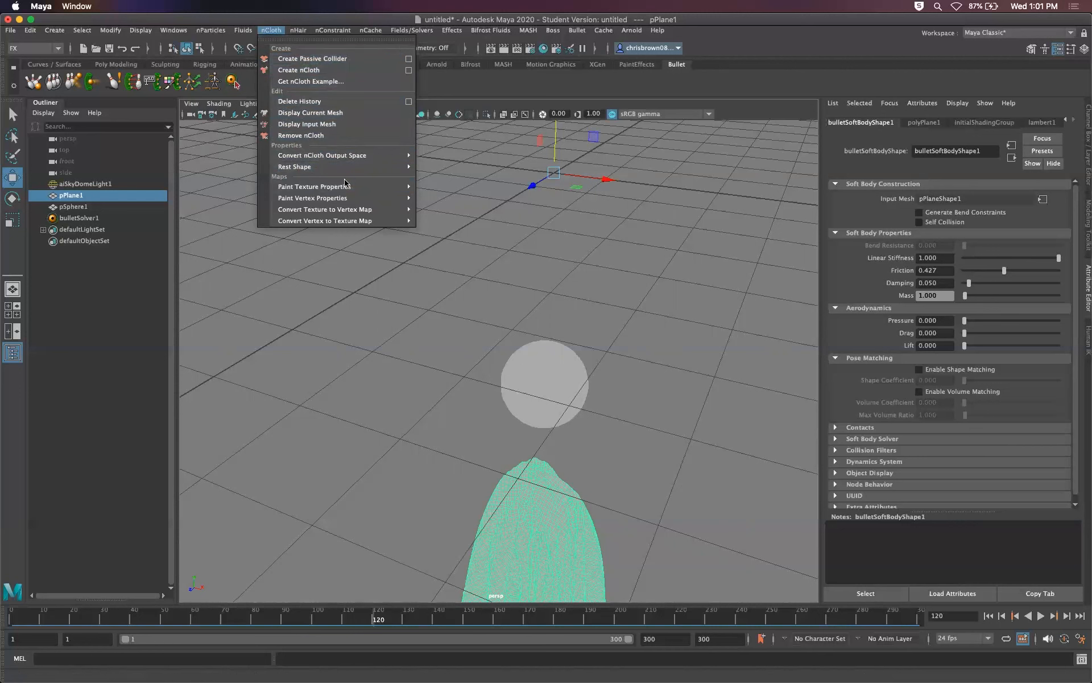
Switch to the Select tool and select the sphere.
click(12, 114)
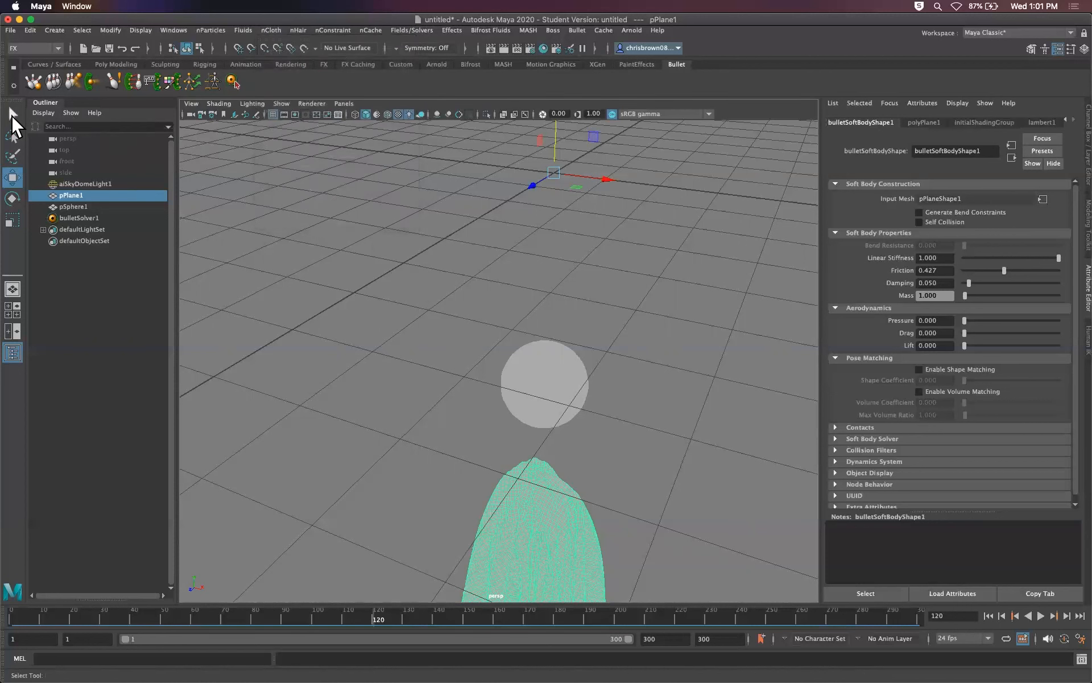
click(11, 115)
click(553, 390)
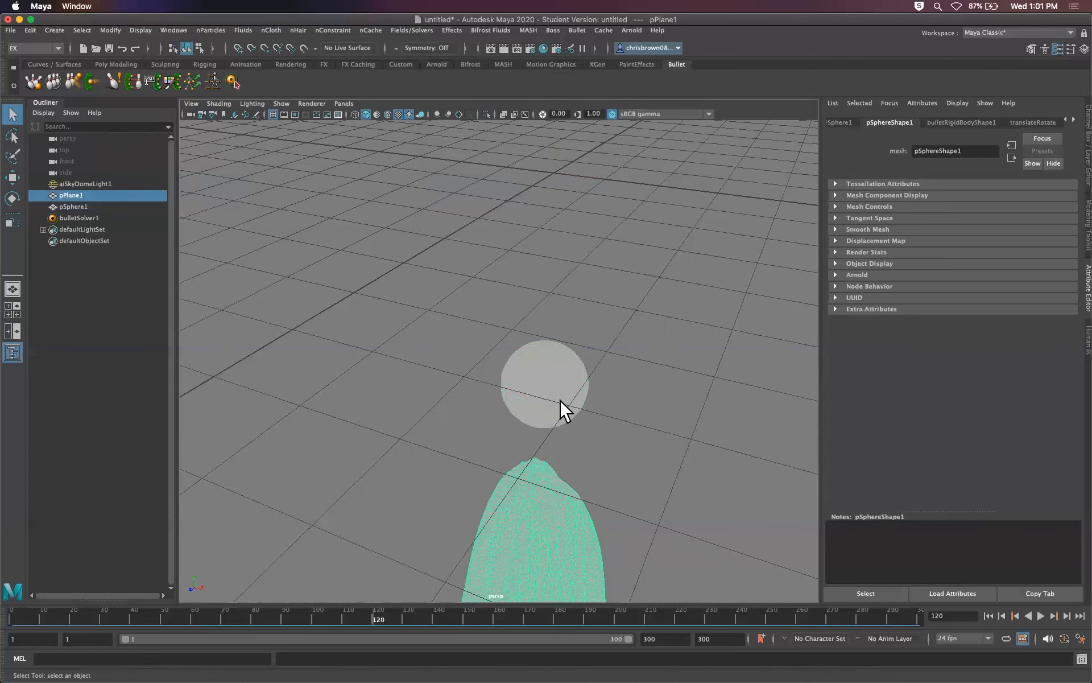